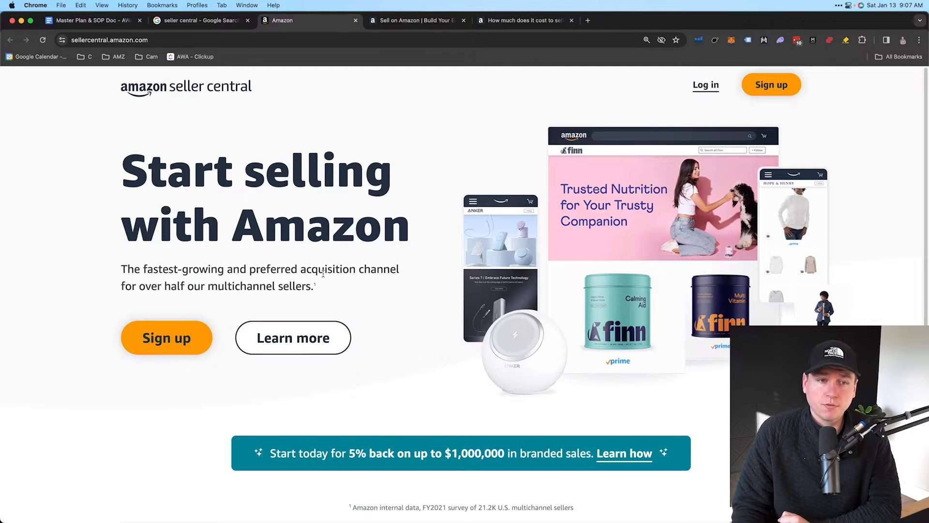
Switch to the Sell on Amazon overview page showing $39.99 monthly plus selling fees
{"action": "left_click", "coordinate": [423, 14]}
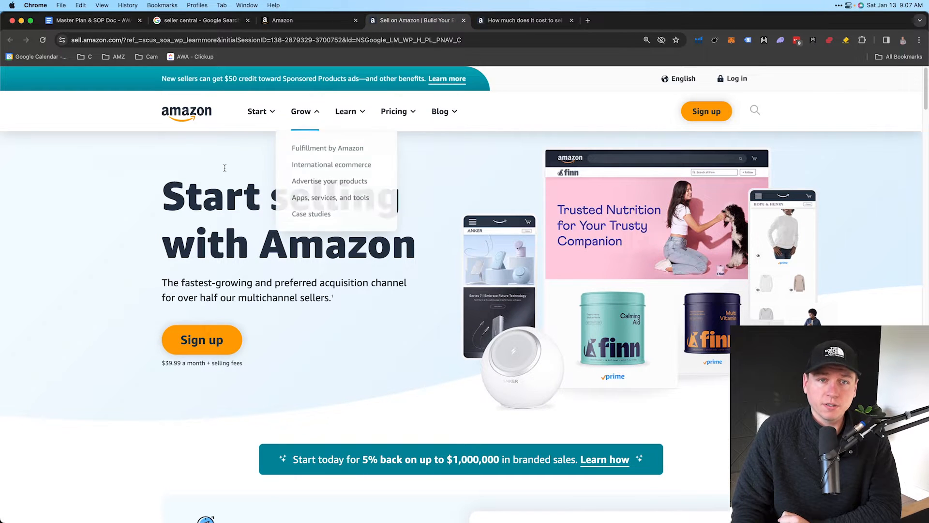
Open the 'How much does it cost to sell' page and jump to Compare selling plans
{"action": "scroll", "coordinate": [379, 300], "scroll_direction": "down", "scroll_amount": 3}
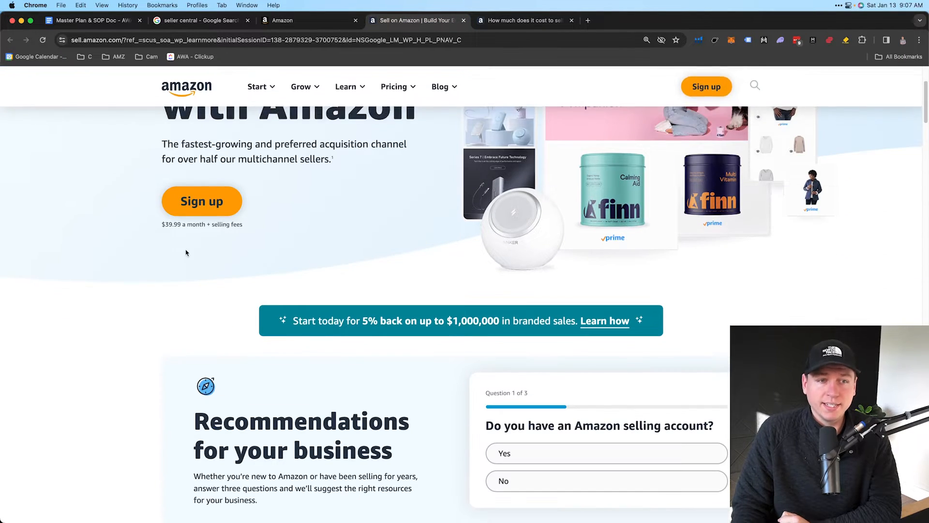
{"action": "left_click_drag", "start_coordinate": [160, 223], "coordinate": [202, 224]}
{"action": "left_click", "coordinate": [190, 227]}
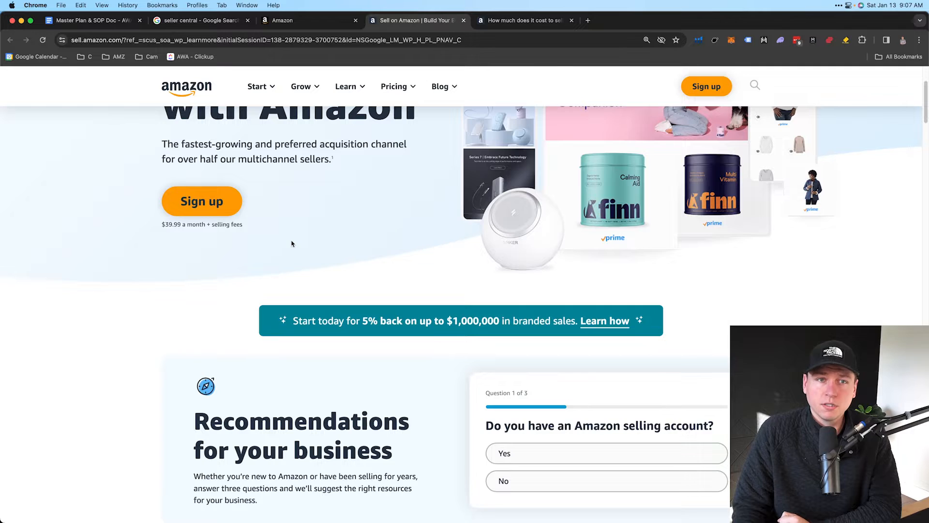
{"action": "scroll", "coordinate": [293, 243], "scroll_direction": "up", "scroll_amount": 3}
{"action": "mouse_move", "coordinate": [404, 125]}
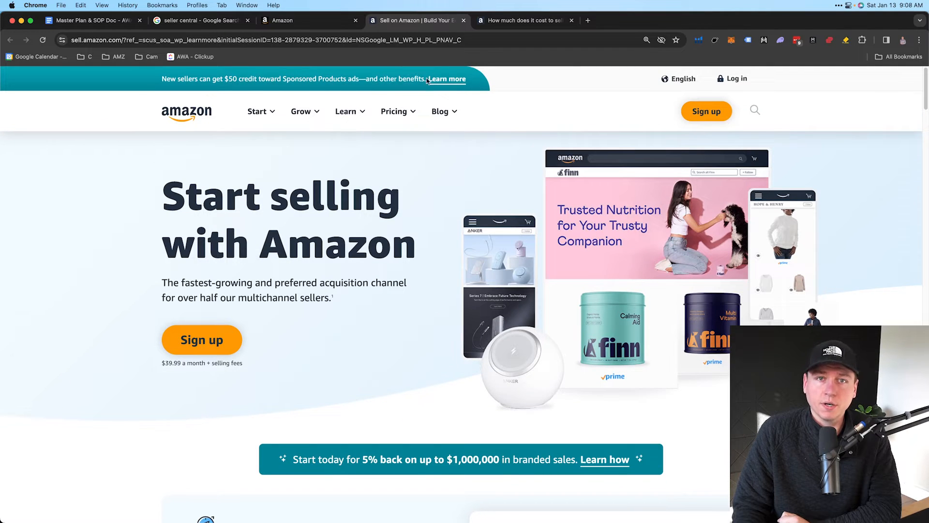
{"action": "left_click", "coordinate": [523, 20]}
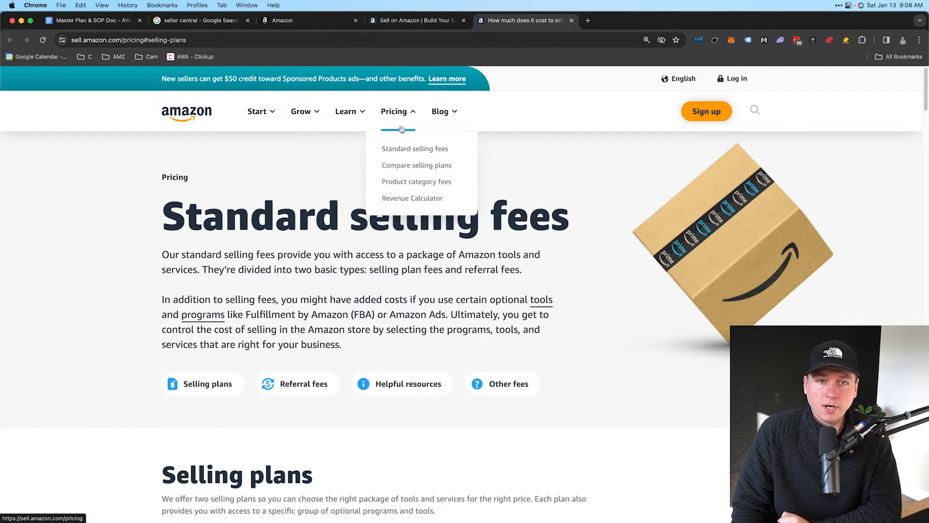
{"action": "left_click", "coordinate": [414, 166]}
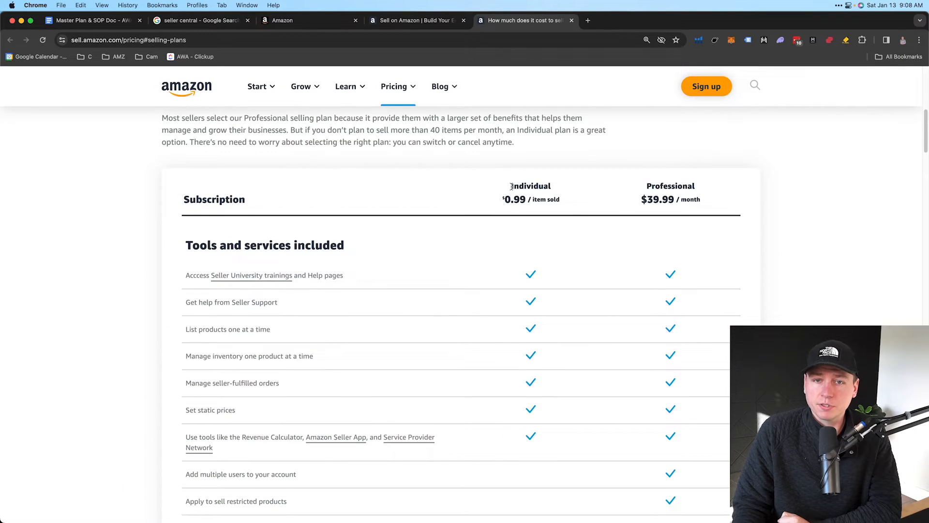
Highlight the Individual and Professional plan names and their $0.99 per-item and $39.99 monthly fees
{"action": "left_click_drag", "start_coordinate": [512, 187], "coordinate": [560, 187]}
{"action": "left_click_drag", "start_coordinate": [649, 185], "coordinate": [699, 187]}
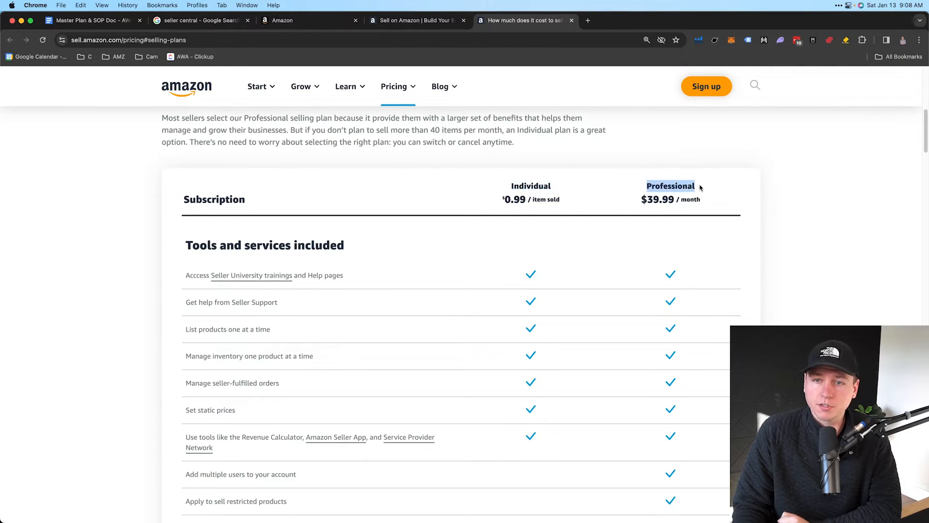
{"action": "scroll", "coordinate": [585, 239], "scroll_direction": "down", "scroll_amount": 2}
{"action": "left_click_drag", "start_coordinate": [506, 155], "coordinate": [573, 160]}
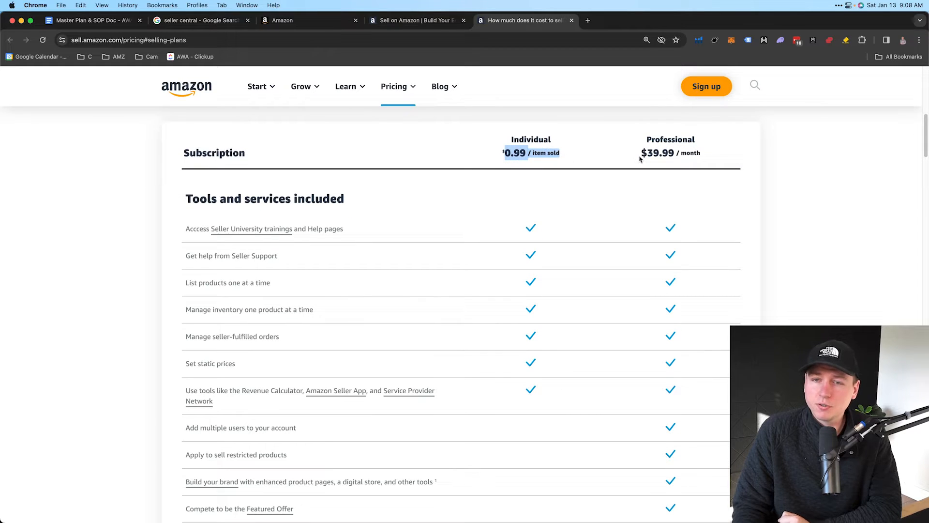
{"action": "left_click_drag", "start_coordinate": [641, 154], "coordinate": [701, 155]}
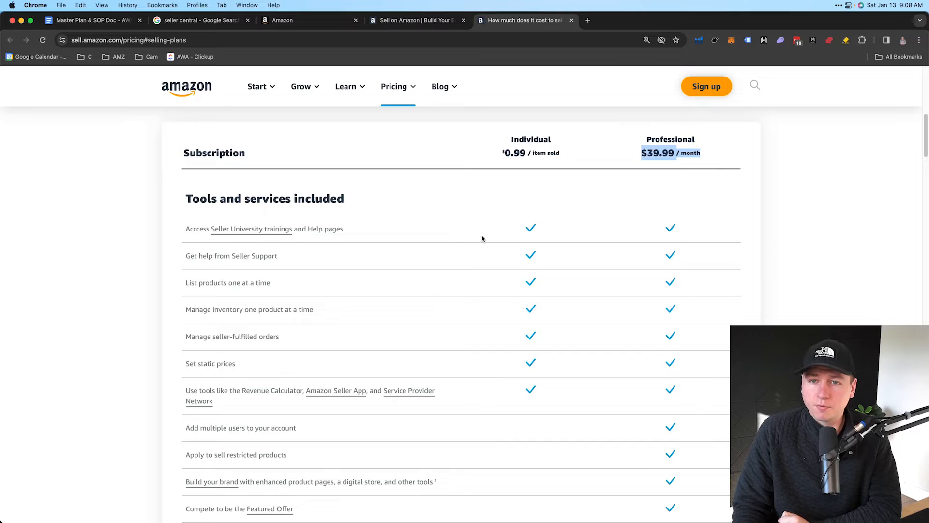
{"action": "scroll", "coordinate": [480, 233], "scroll_direction": "up", "scroll_amount": 1}
{"action": "left_click_drag", "start_coordinate": [643, 150], "coordinate": [703, 172]}
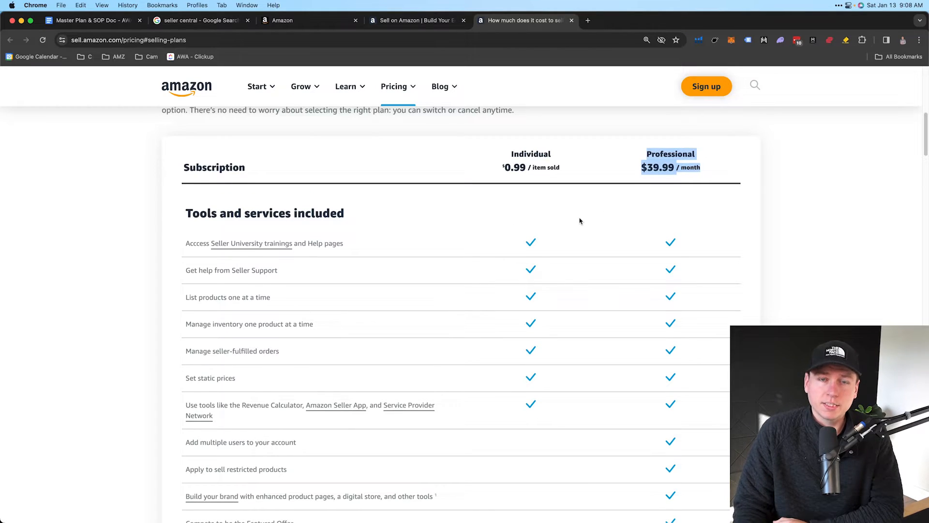
{"action": "scroll", "coordinate": [580, 221], "scroll_direction": "down", "scroll_amount": 1}
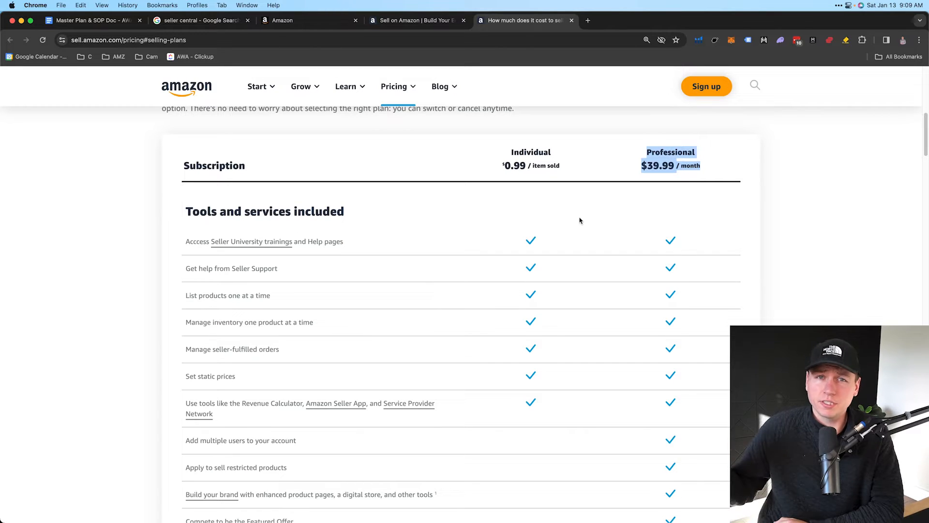
{"action": "left_click", "coordinate": [495, 162]}
Highlight the under-40-items-a-month advice and re-emphasise the $0.99 and $39.99 plan prices
{"action": "scroll", "coordinate": [494, 162], "scroll_direction": "up", "scroll_amount": 2}
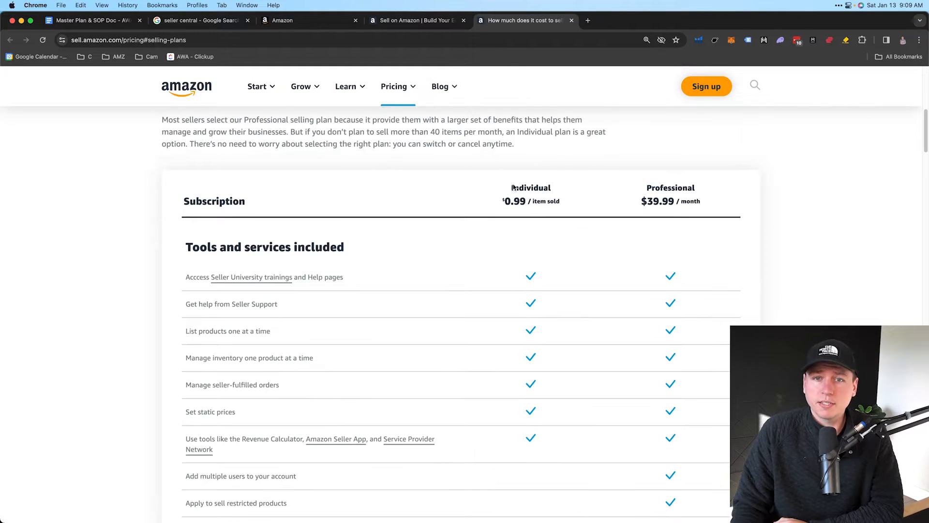
{"action": "left_click_drag", "start_coordinate": [431, 133], "coordinate": [488, 134]}
{"action": "left_click", "coordinate": [541, 193]}
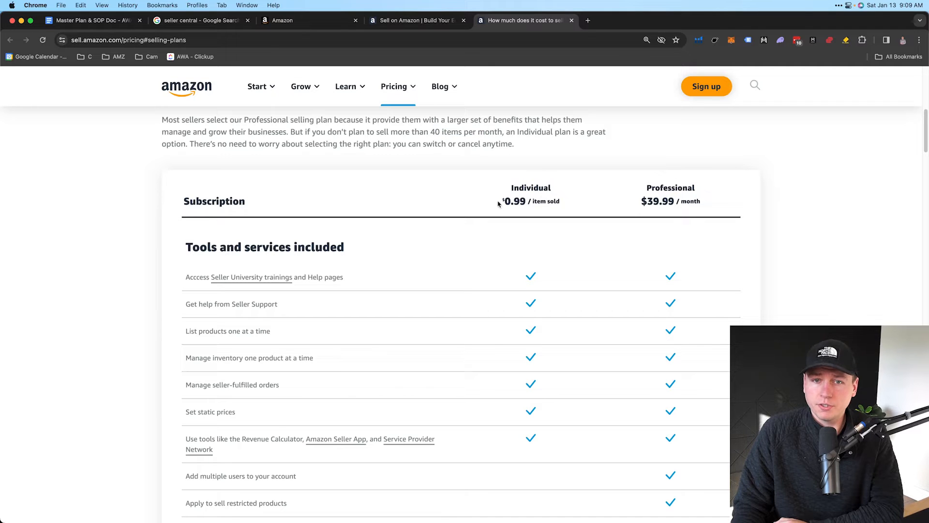
{"action": "left_click_drag", "start_coordinate": [498, 203], "coordinate": [560, 203]}
{"action": "scroll", "coordinate": [532, 199], "scroll_direction": "down", "scroll_amount": 1}
{"action": "left_click_drag", "start_coordinate": [502, 189], "coordinate": [525, 190]}
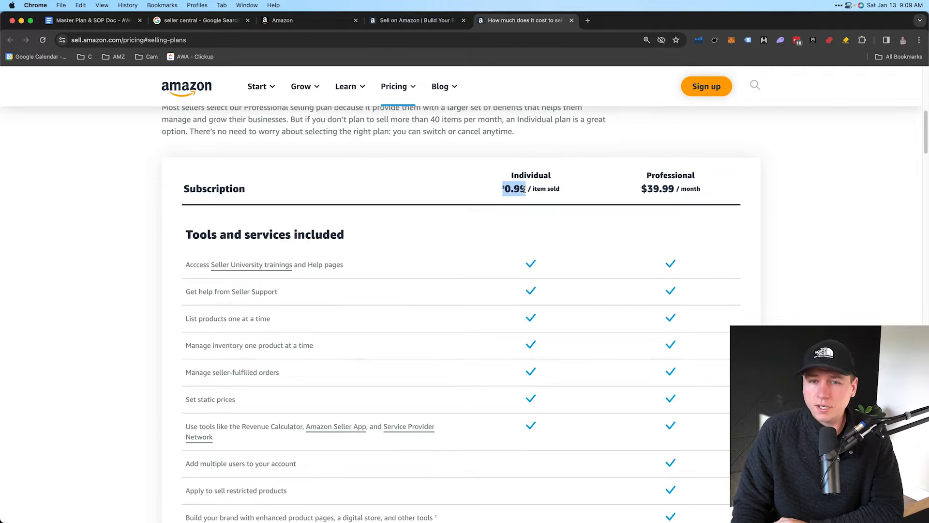
{"action": "left_click_drag", "start_coordinate": [637, 193], "coordinate": [678, 195]}
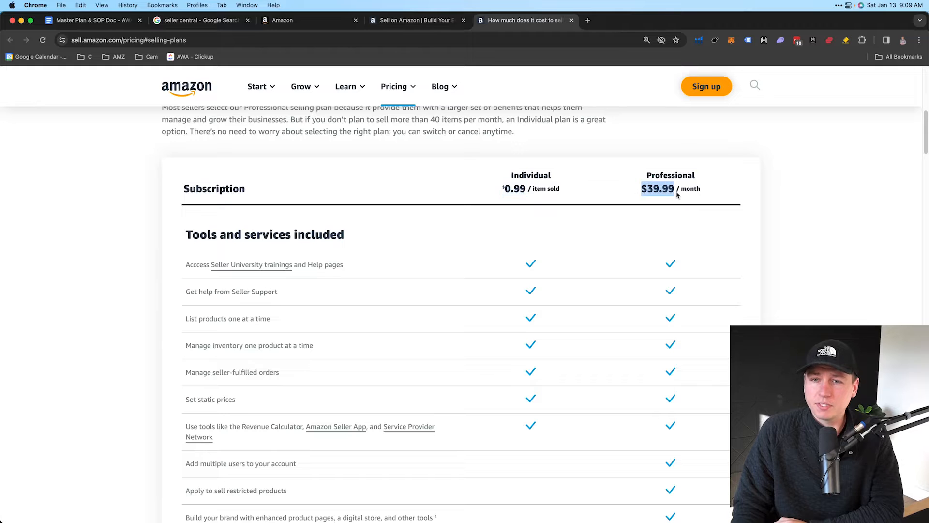
{"action": "left_click_drag", "start_coordinate": [502, 189], "coordinate": [527, 189]}
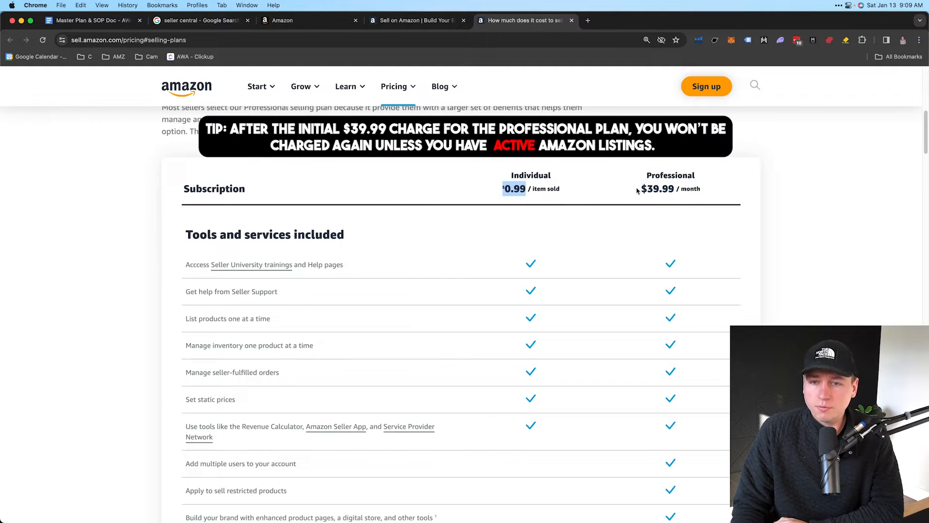
{"action": "left_click_drag", "start_coordinate": [640, 189], "coordinate": [676, 190]}
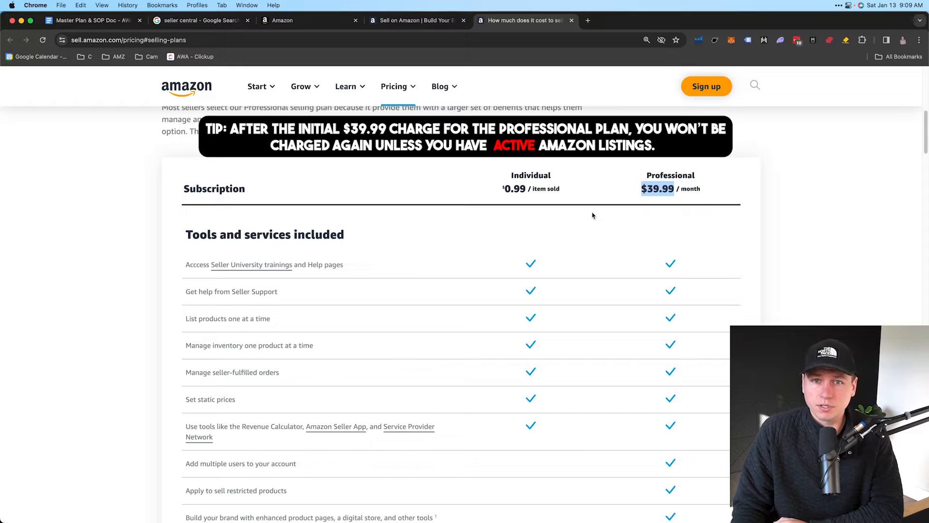
{"action": "left_click", "coordinate": [568, 192]}
{"action": "left_click_drag", "start_coordinate": [509, 177], "coordinate": [562, 191]}
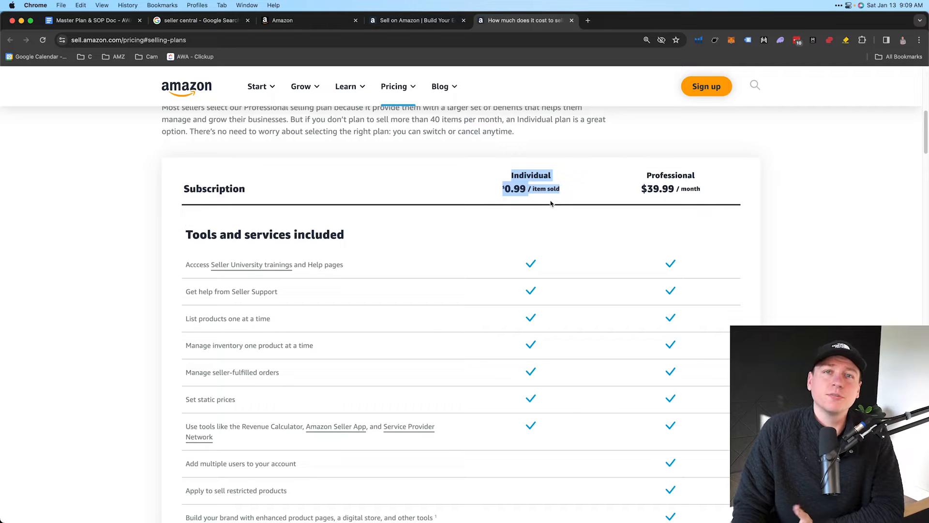
{"action": "scroll", "coordinate": [554, 206], "scroll_direction": "down", "scroll_amount": 3}
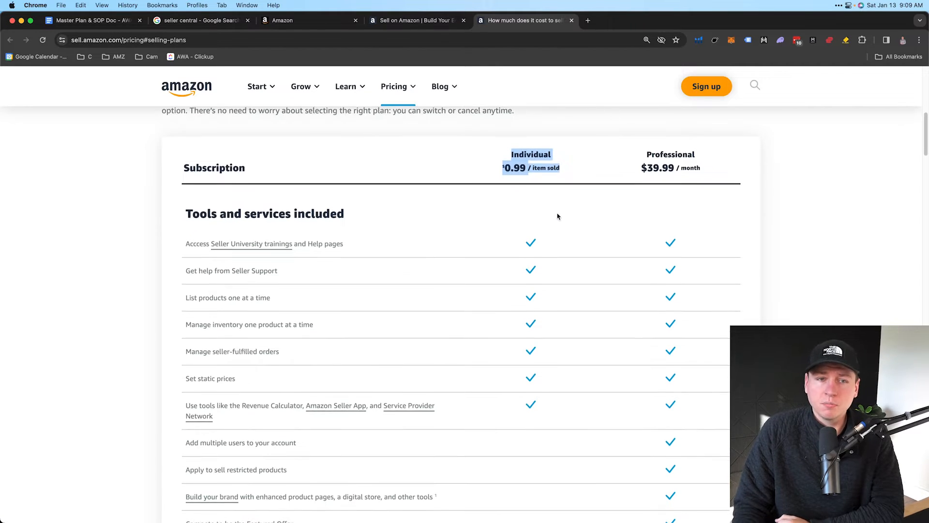
Scroll through the plan feature table to the sign-up buttons, then return to the Seller Central tab
{"action": "scroll", "coordinate": [504, 271], "scroll_direction": "down", "scroll_amount": 3}
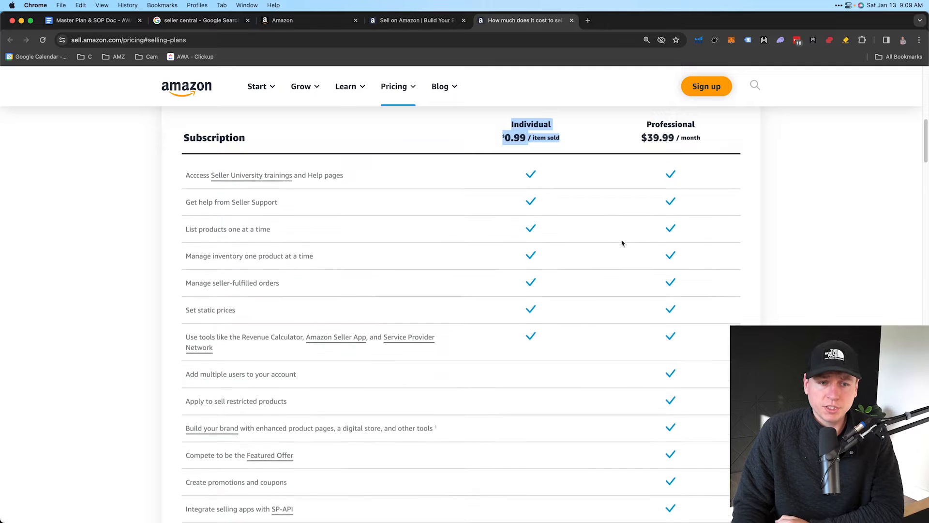
{"action": "scroll", "coordinate": [462, 384], "scroll_direction": "down", "scroll_amount": 2}
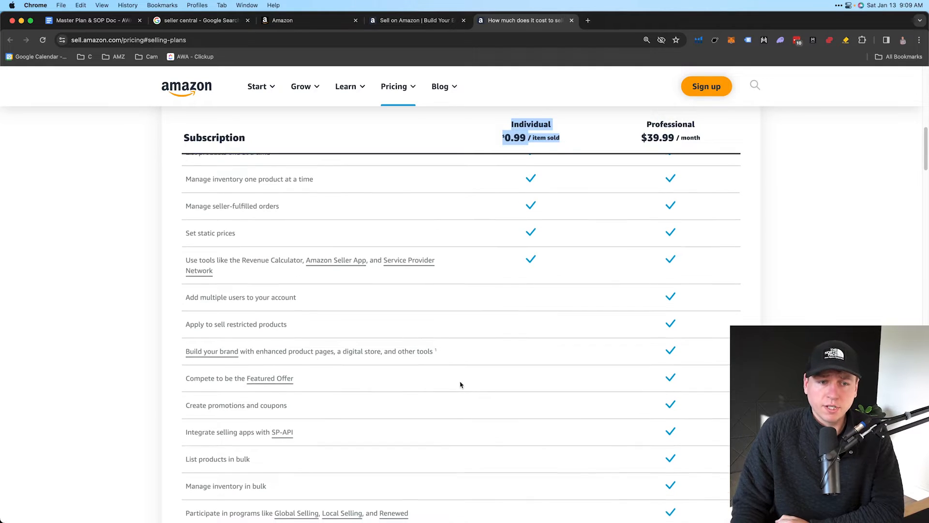
{"action": "scroll", "coordinate": [280, 407], "scroll_direction": "down", "scroll_amount": 5}
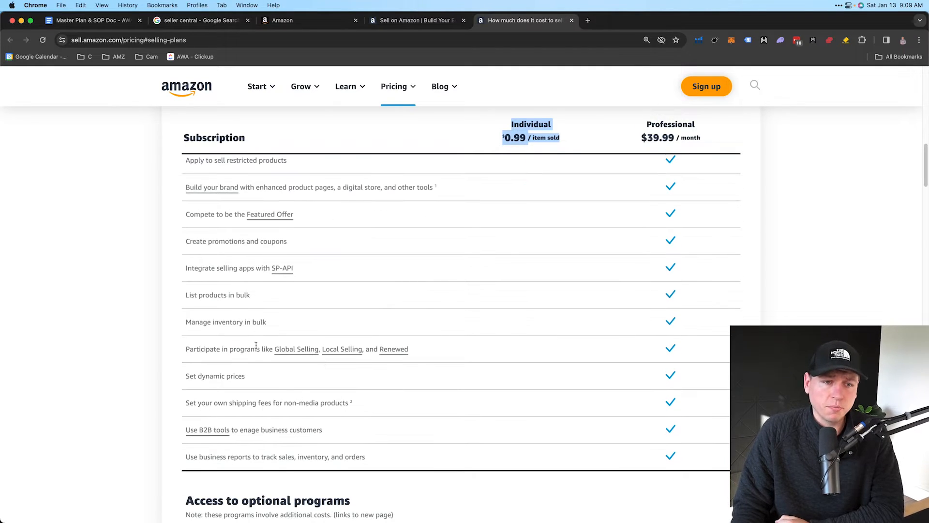
{"action": "scroll", "coordinate": [281, 389], "scroll_direction": "down", "scroll_amount": 1}
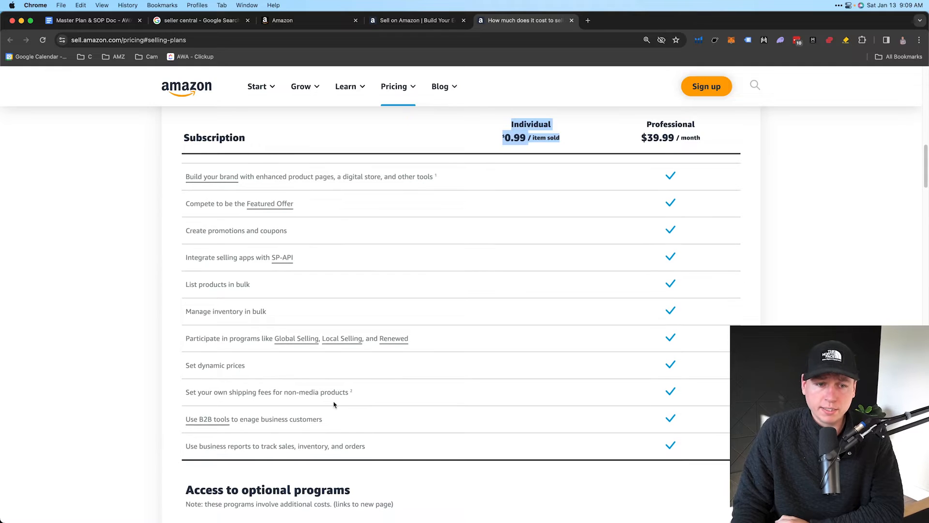
{"action": "scroll", "coordinate": [285, 424], "scroll_direction": "down", "scroll_amount": 7}
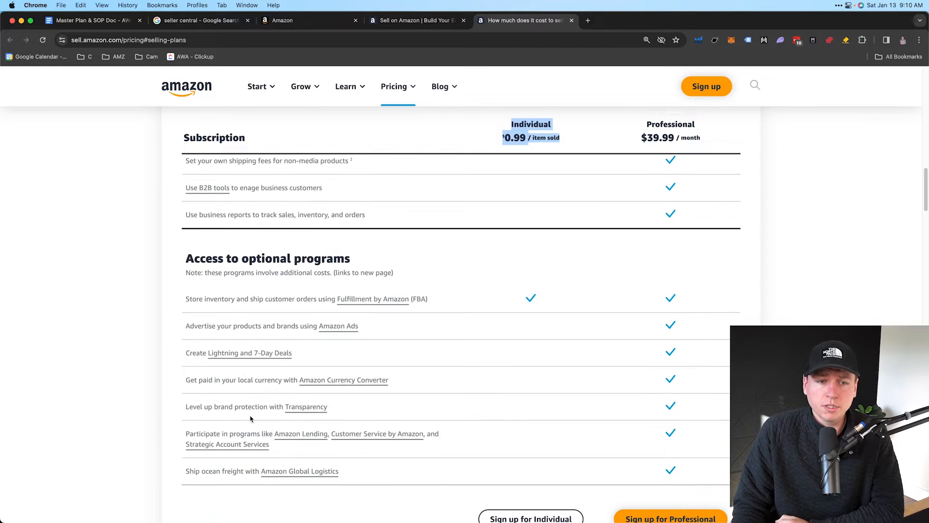
{"action": "scroll", "coordinate": [253, 415], "scroll_direction": "down", "scroll_amount": 4}
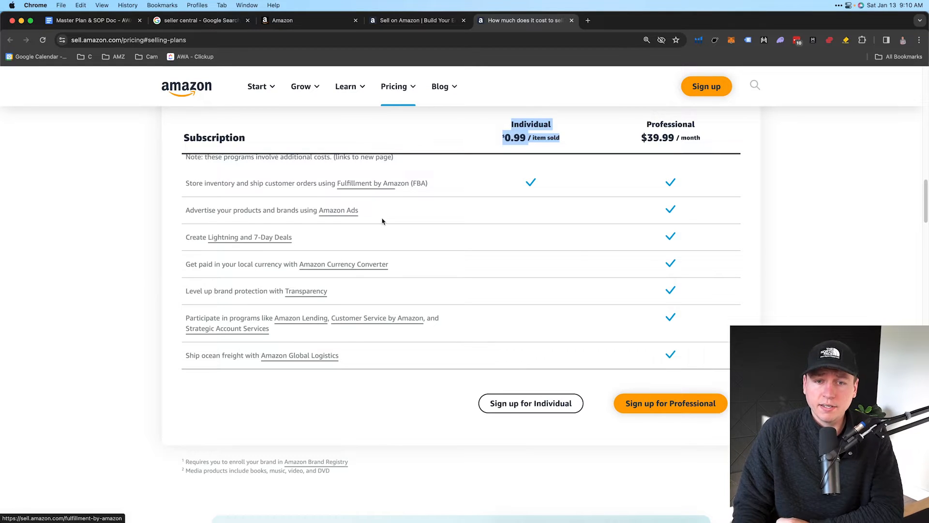
{"action": "scroll", "coordinate": [435, 218], "scroll_direction": "down", "scroll_amount": 3}
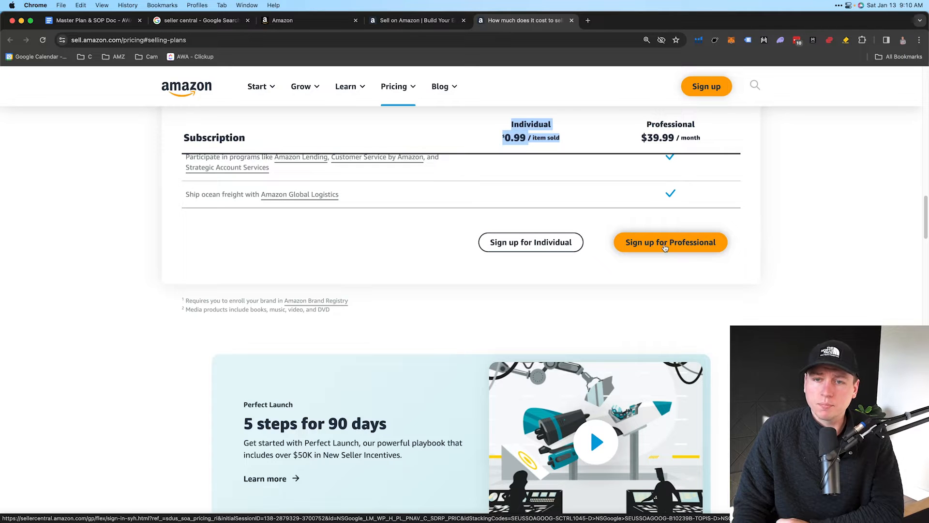
{"action": "left_click", "coordinate": [334, 21]}
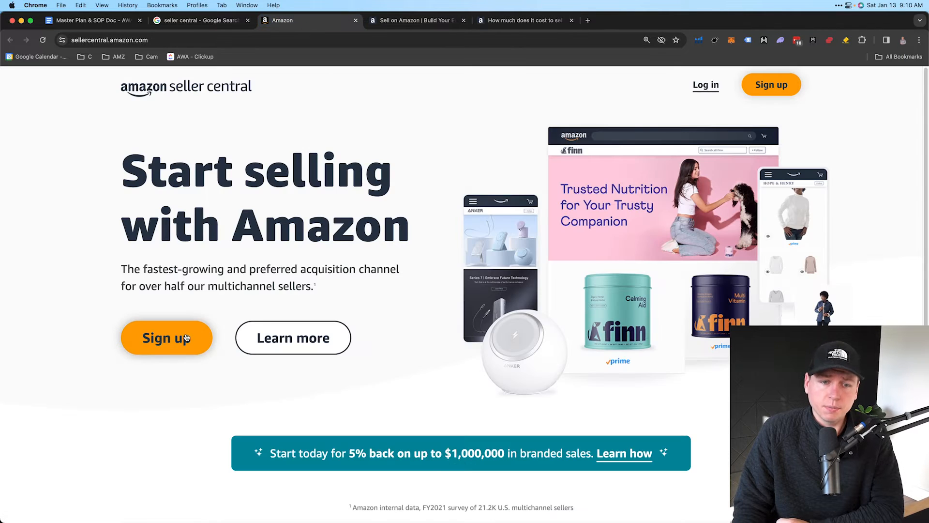
Highlight the 5% back on branded sales offer, then start the seller sign-up
{"action": "scroll", "coordinate": [297, 285], "scroll_direction": "down", "scroll_amount": 3}
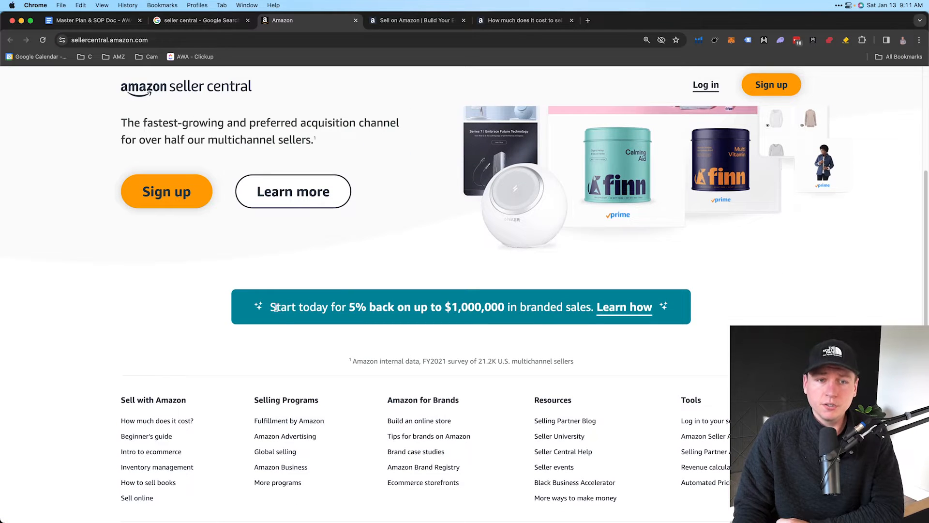
{"action": "left_click_drag", "start_coordinate": [274, 307], "coordinate": [509, 313]}
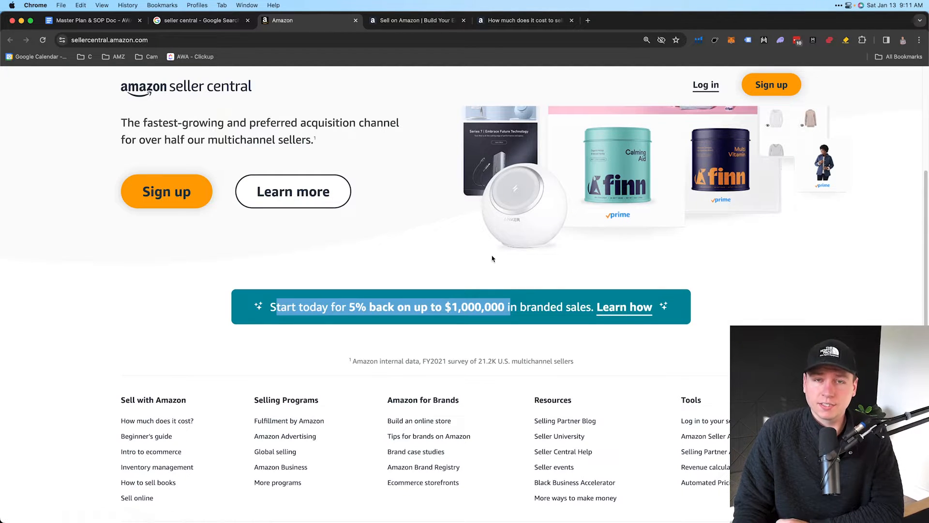
{"action": "scroll", "coordinate": [493, 259], "scroll_direction": "up", "scroll_amount": 2}
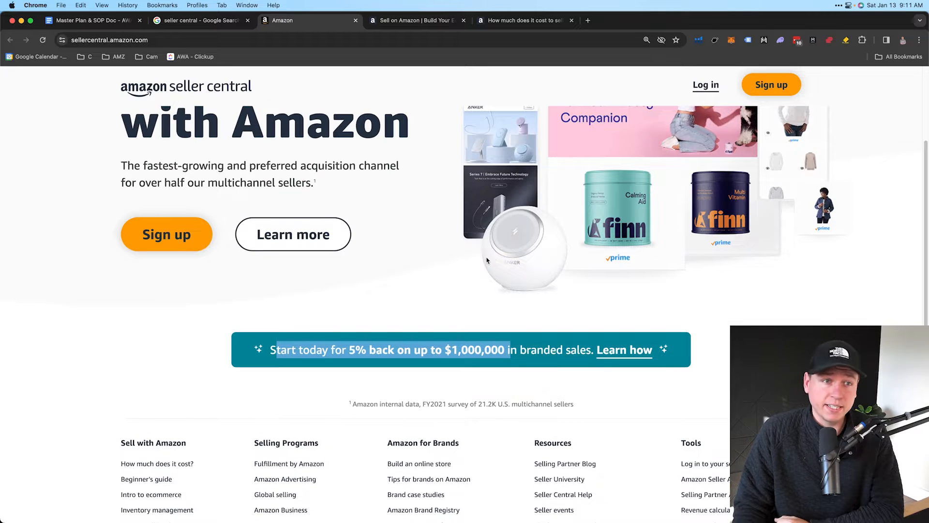
{"action": "left_click", "coordinate": [170, 239]}
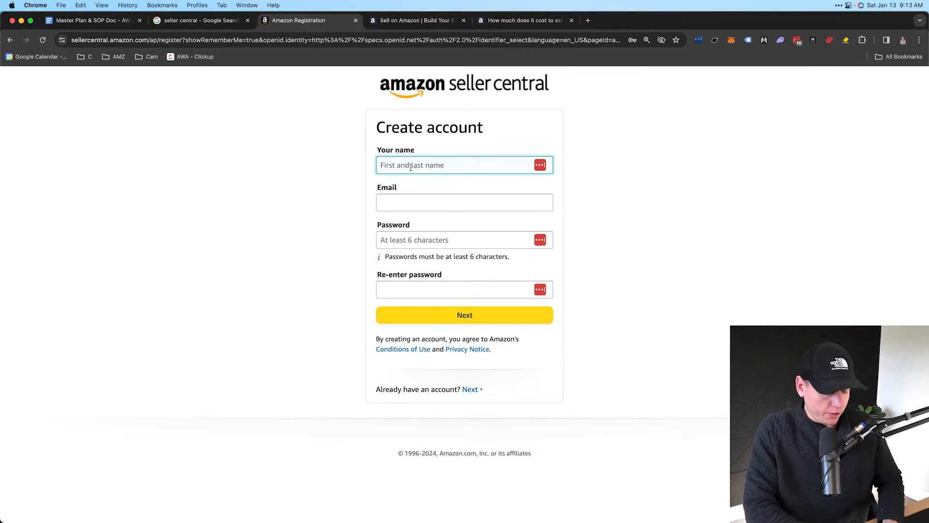
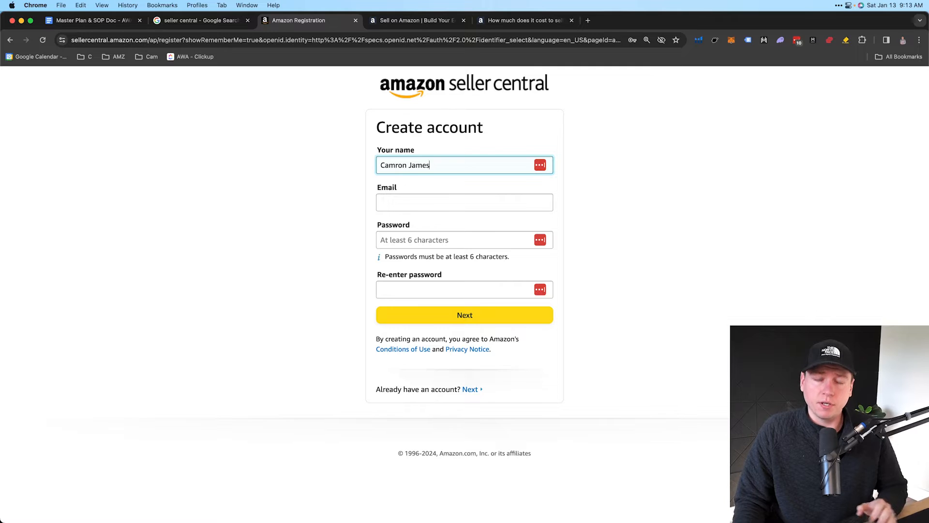
Enter the account holder's name, complete email and OTP verification, and reach the Welcome page
{"action": "left_click", "coordinate": [390, 201]}
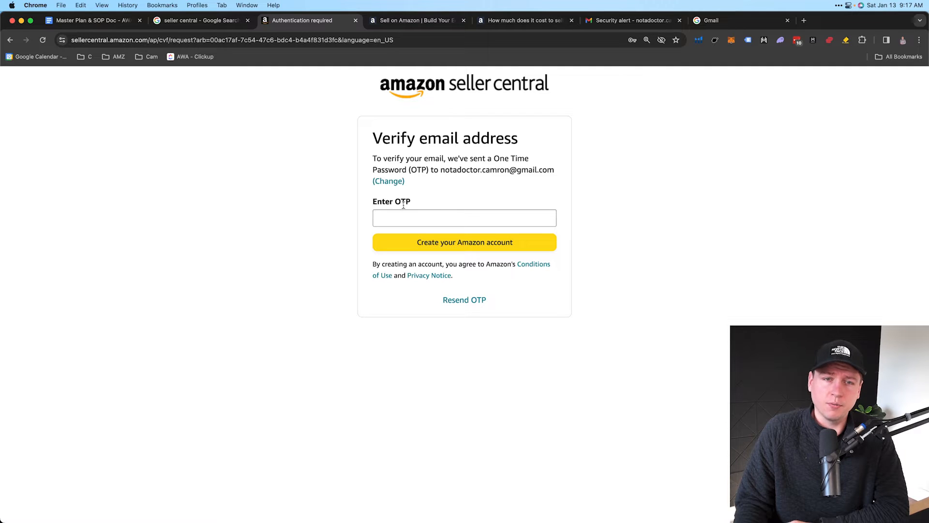
{"action": "left_click_drag", "start_coordinate": [396, 200], "coordinate": [414, 202]}
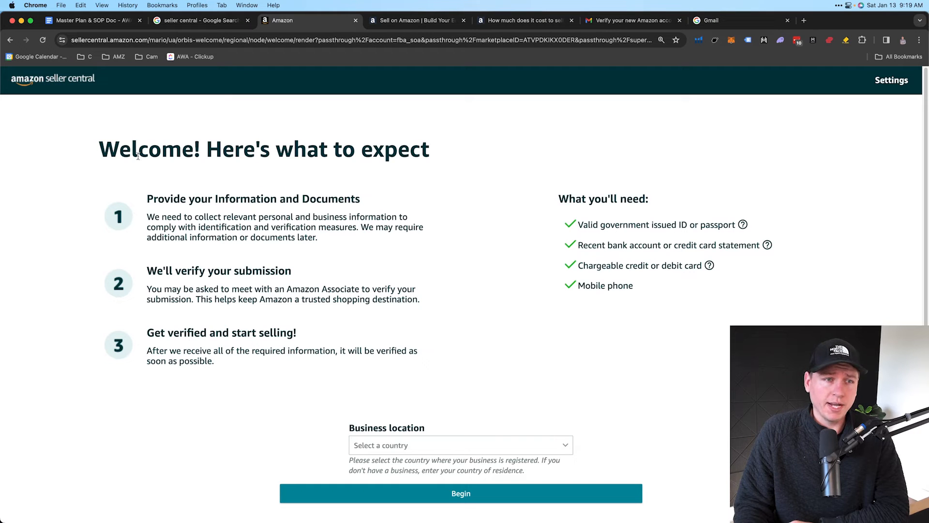
{"action": "left_click_drag", "start_coordinate": [99, 154], "coordinate": [428, 153]}
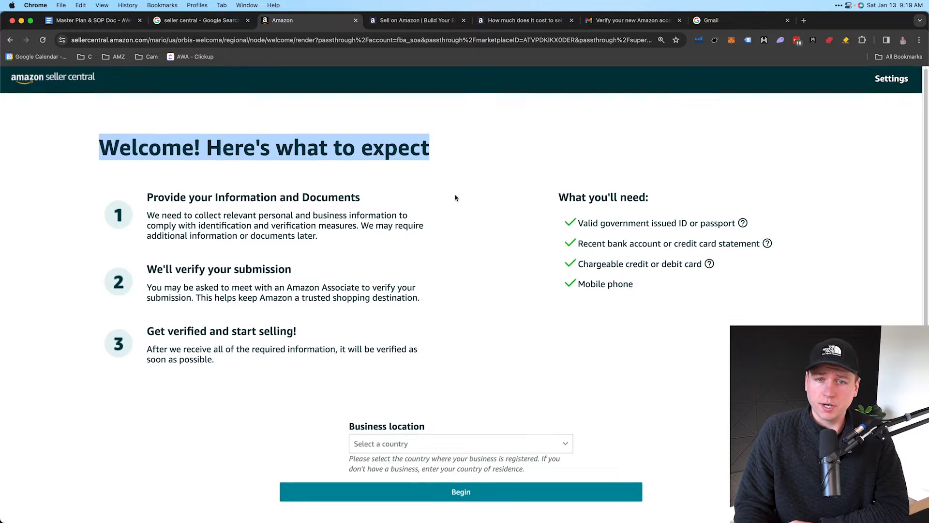
{"action": "scroll", "coordinate": [489, 202], "scroll_direction": "down", "scroll_amount": 2}
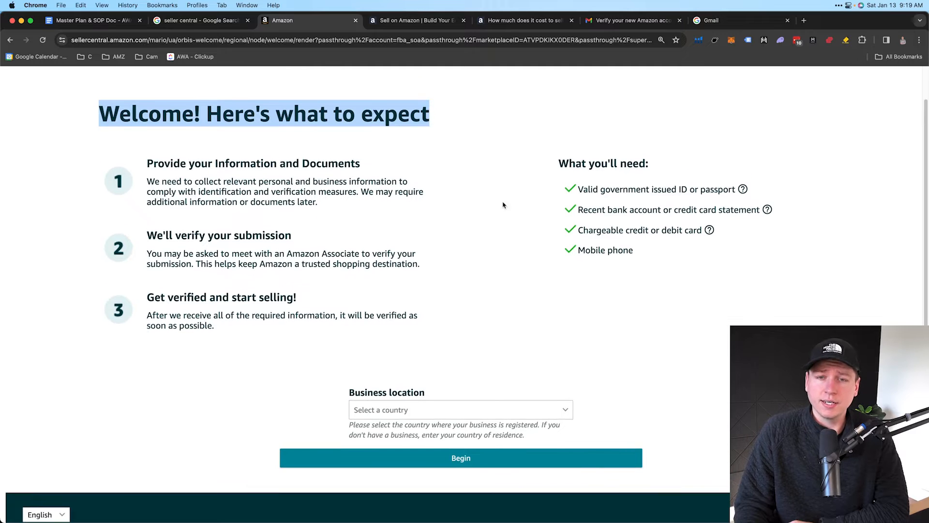
{"action": "left_click_drag", "start_coordinate": [559, 164], "coordinate": [648, 164]}
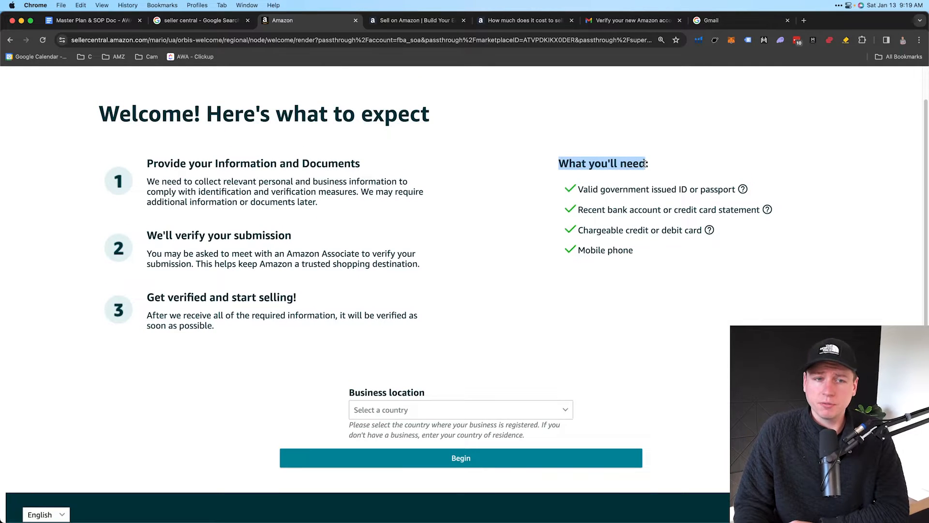
{"action": "scroll", "coordinate": [591, 196], "scroll_direction": "down", "scroll_amount": 1}
{"action": "left_click_drag", "start_coordinate": [578, 182], "coordinate": [737, 183]}
{"action": "left_click_drag", "start_coordinate": [581, 203], "coordinate": [759, 203]}
{"action": "left_click_drag", "start_coordinate": [579, 222], "coordinate": [695, 223]}
{"action": "left_click_drag", "start_coordinate": [579, 242], "coordinate": [634, 242]}
{"action": "scroll", "coordinate": [645, 177], "scroll_direction": "down", "scroll_amount": 1}
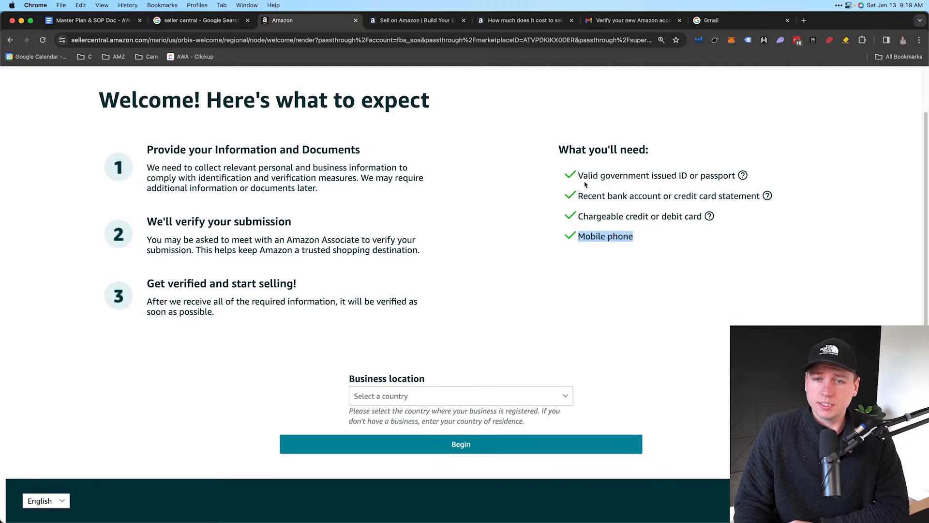
{"action": "left_click_drag", "start_coordinate": [578, 175], "coordinate": [726, 173]}
{"action": "left_click_drag", "start_coordinate": [579, 196], "coordinate": [759, 197]}
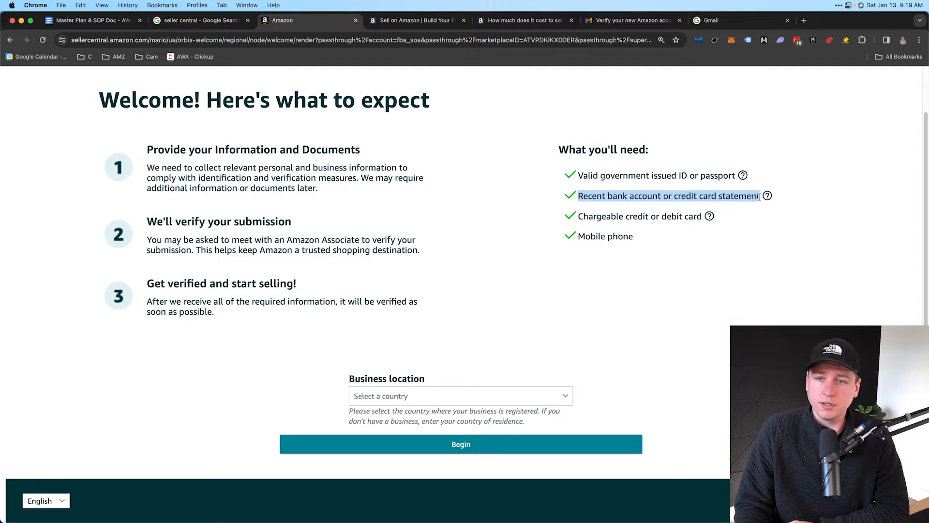
{"action": "left_click_drag", "start_coordinate": [579, 217], "coordinate": [702, 216]}
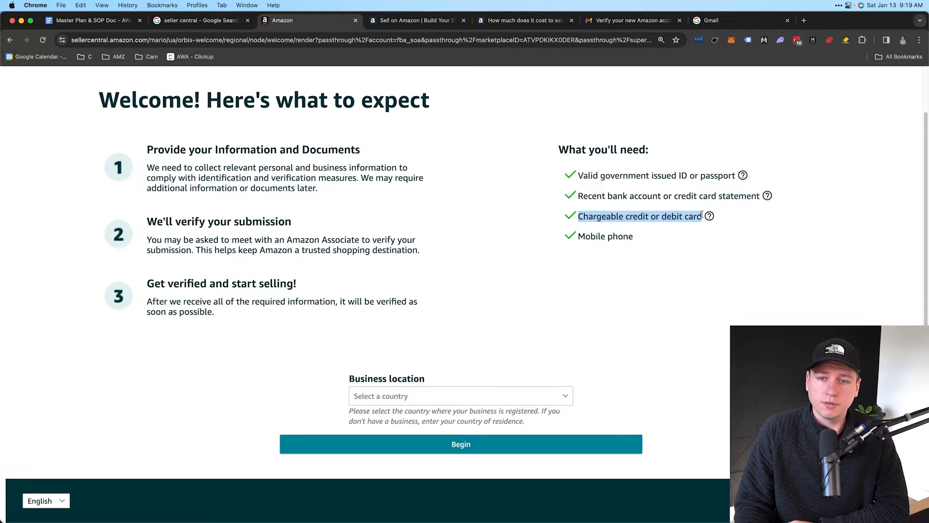
{"action": "left_click_drag", "start_coordinate": [586, 237], "coordinate": [640, 237]}
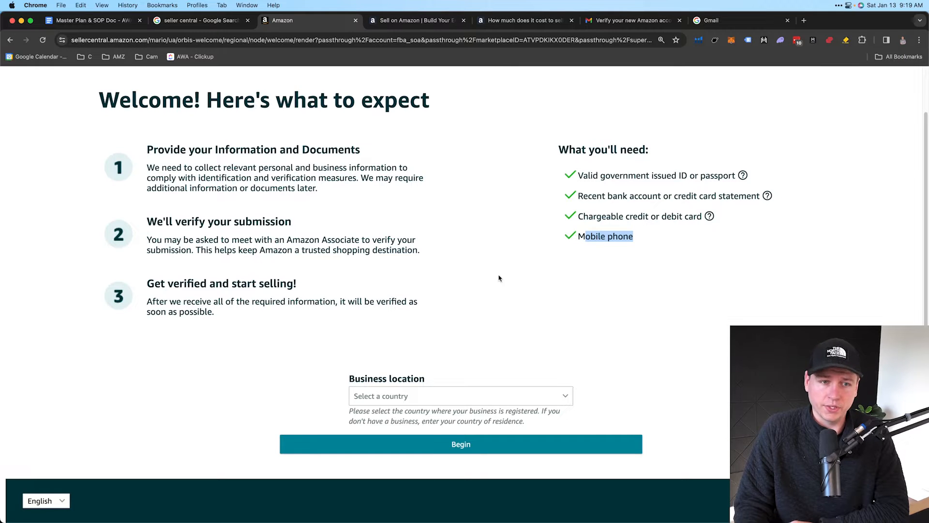
Scroll through the business location country list and highlight the country-of-residence hint
{"action": "left_click", "coordinate": [415, 403]}
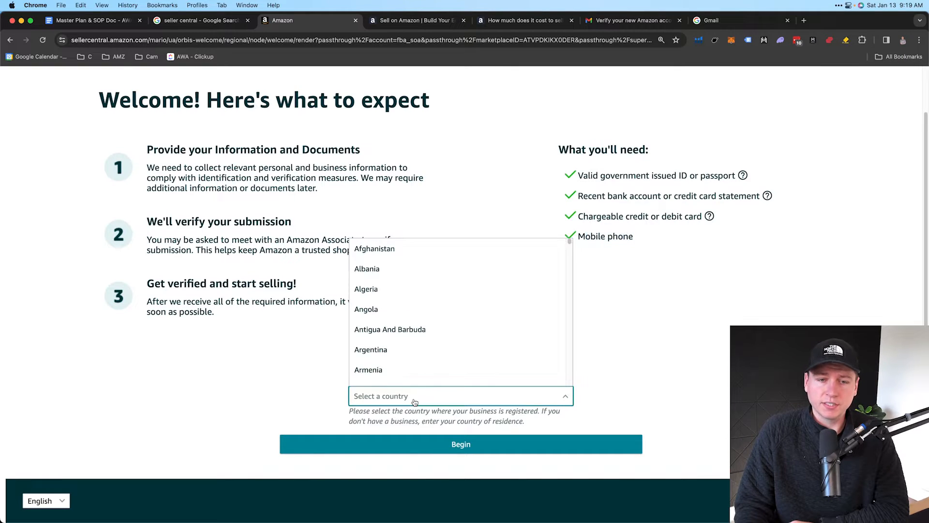
{"action": "scroll", "coordinate": [407, 353], "scroll_direction": "down", "scroll_amount": 15}
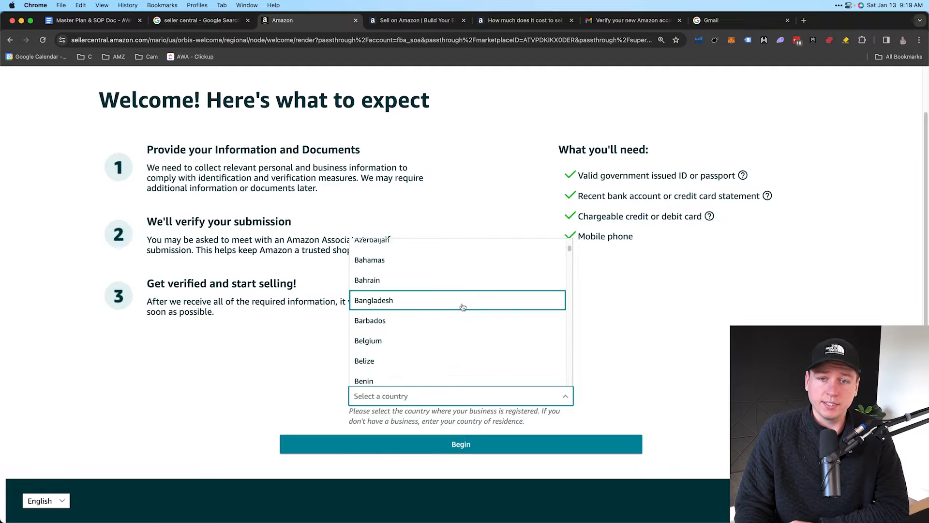
{"action": "scroll", "coordinate": [438, 324], "scroll_direction": "down", "scroll_amount": 10}
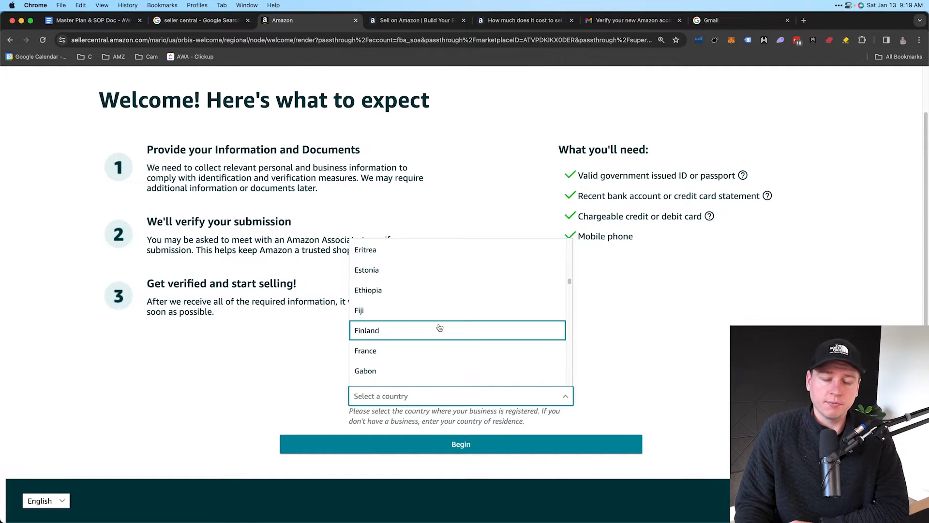
{"action": "scroll", "coordinate": [439, 329], "scroll_direction": "down", "scroll_amount": 5}
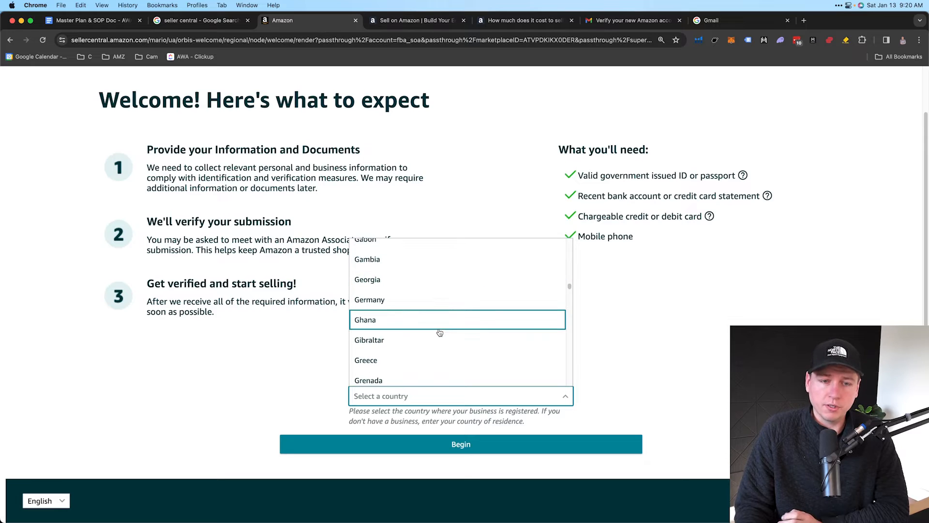
{"action": "scroll", "coordinate": [440, 333], "scroll_direction": "down", "scroll_amount": 4}
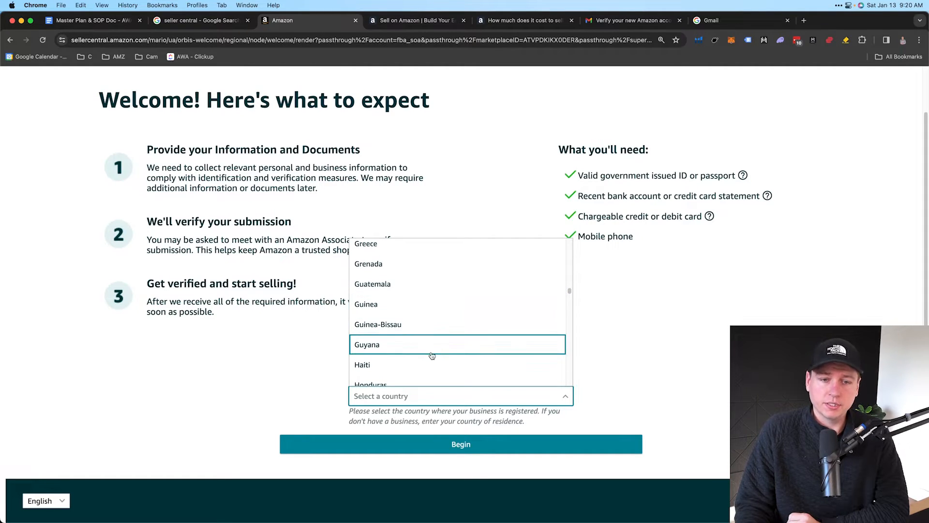
{"action": "scroll", "coordinate": [434, 371], "scroll_direction": "down", "scroll_amount": 1}
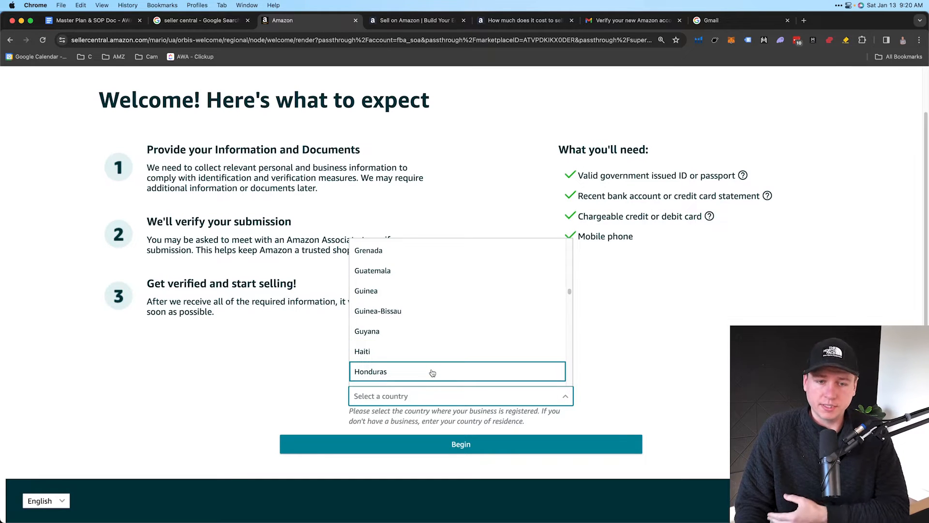
{"action": "scroll", "coordinate": [432, 373], "scroll_direction": "down", "scroll_amount": 3}
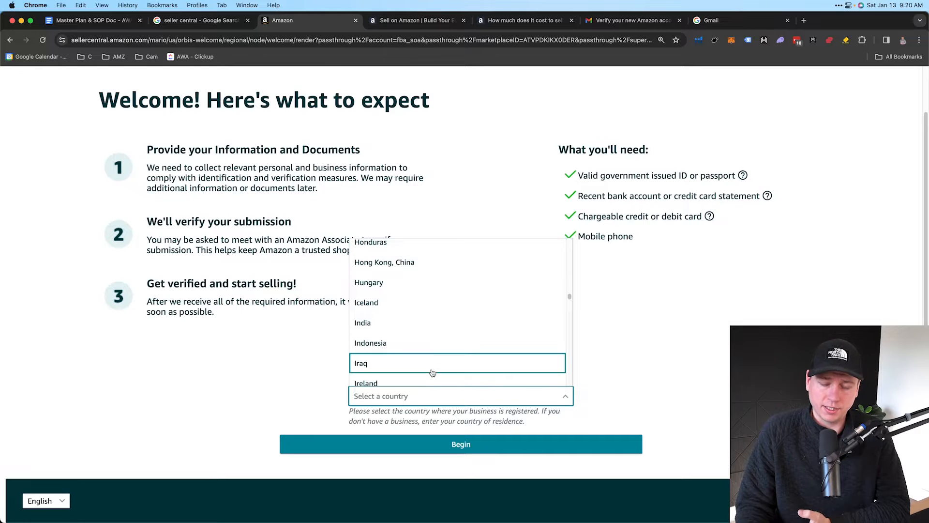
{"action": "left_click_drag", "start_coordinate": [350, 411], "coordinate": [534, 413]}
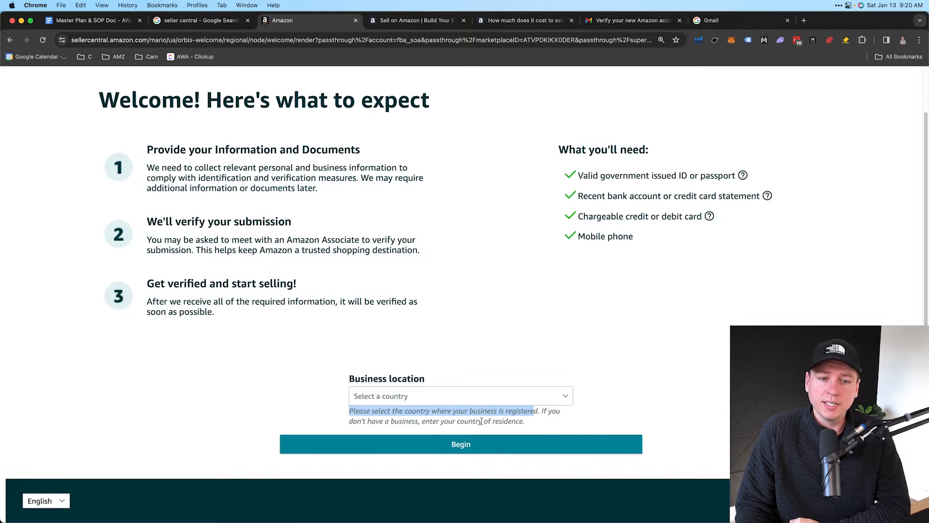
{"action": "left_click_drag", "start_coordinate": [423, 421], "coordinate": [525, 422]}
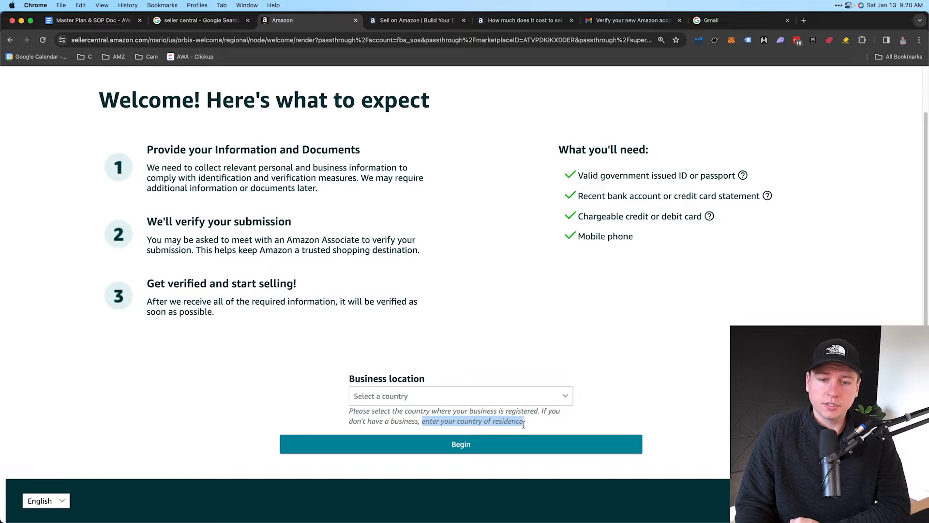
Pick United States as the business location, typing 'un' to jump down the list
{"action": "left_click", "coordinate": [448, 401]}
{"action": "type", "text": "un"}
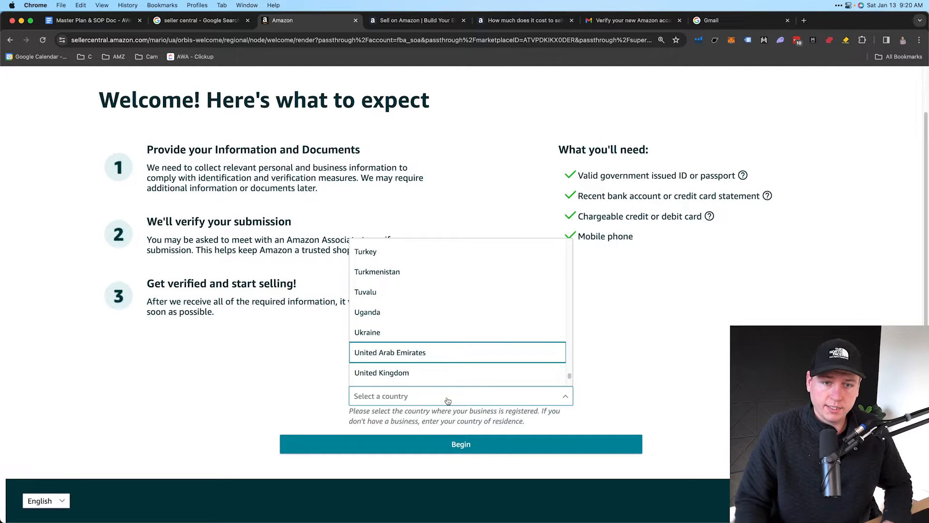
{"action": "scroll", "coordinate": [442, 373], "scroll_direction": "down", "scroll_amount": 4}
{"action": "scroll", "coordinate": [436, 365], "scroll_direction": "up", "scroll_amount": 3}
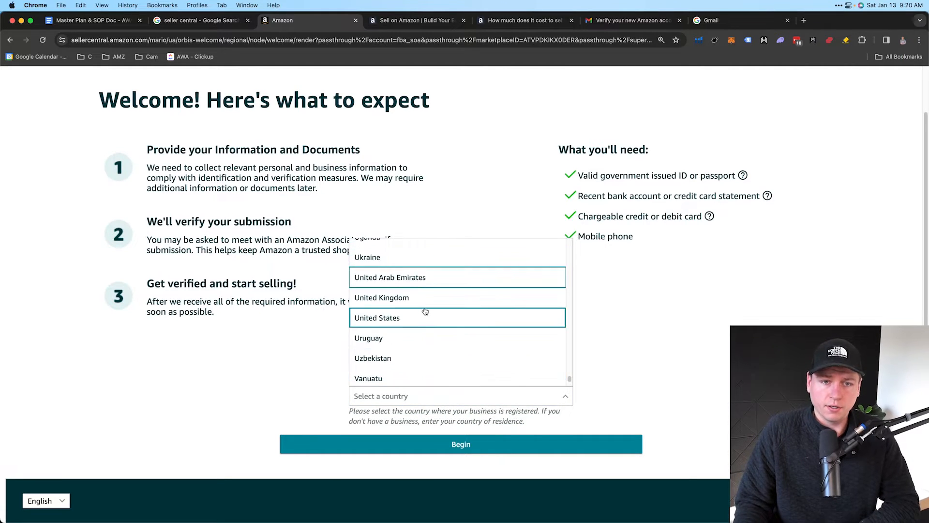
{"action": "left_click", "coordinate": [426, 315]}
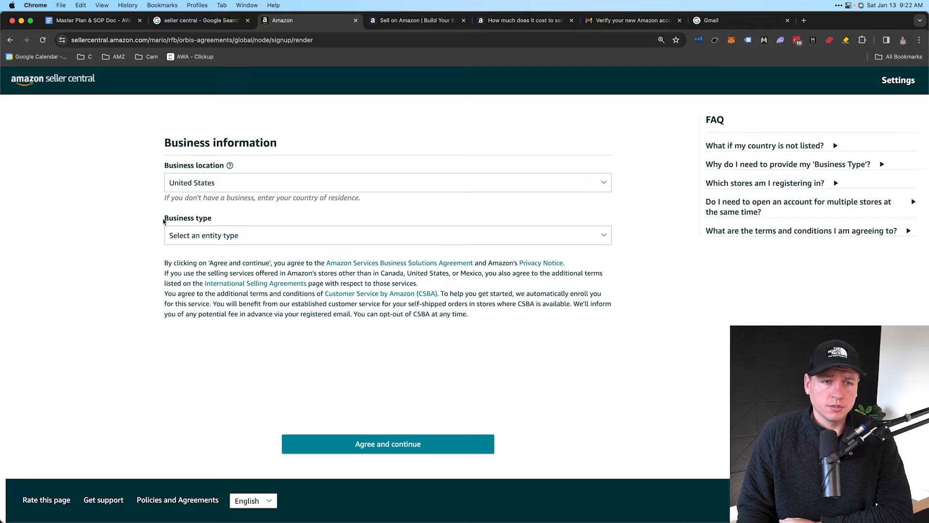
Choose Privately-owned business from the Business type list
{"action": "left_click_drag", "start_coordinate": [164, 218], "coordinate": [213, 221]}
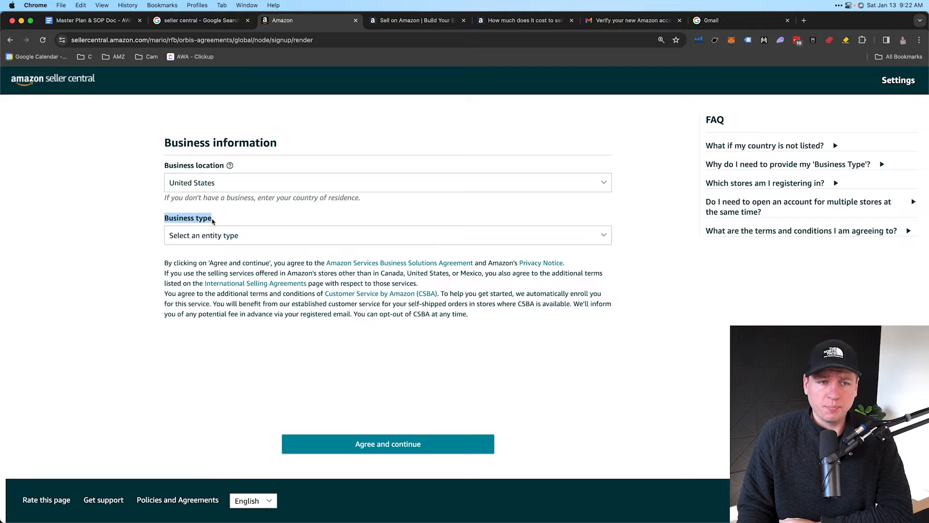
{"action": "left_click", "coordinate": [210, 237]}
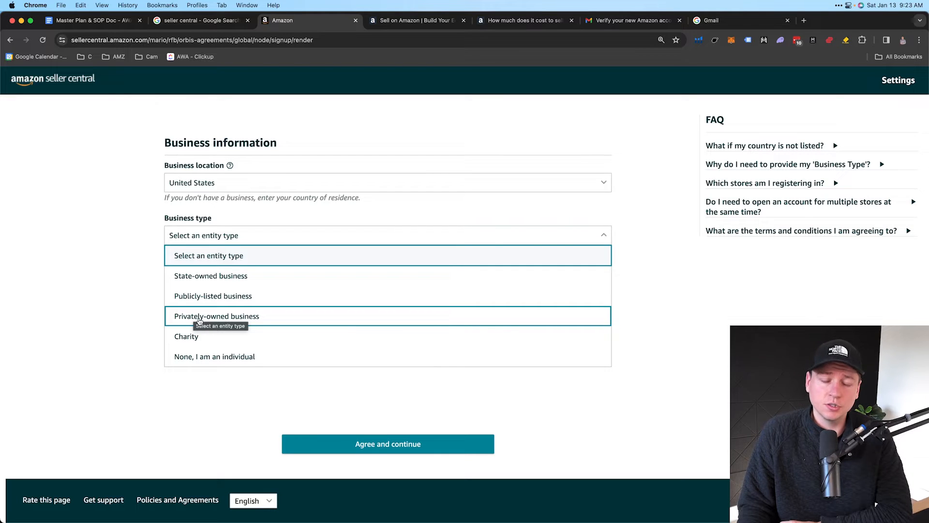
{"action": "left_click", "coordinate": [199, 317]}
{"action": "scroll", "coordinate": [144, 303], "scroll_direction": "down", "scroll_amount": 1}
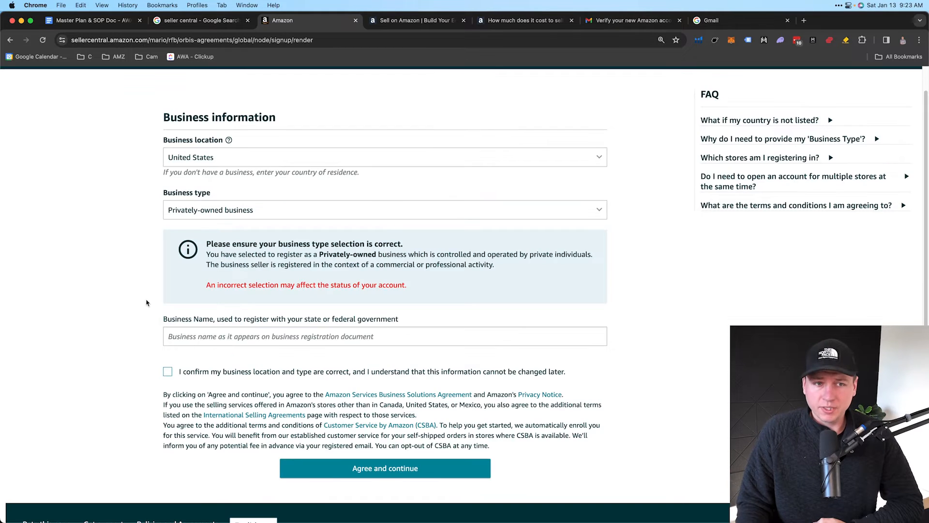
Enter the LLC business name and tick the business location-and-type confirmation checkbox
{"action": "scroll", "coordinate": [207, 284], "scroll_direction": "down", "scroll_amount": 1}
{"action": "left_click", "coordinate": [215, 323]}
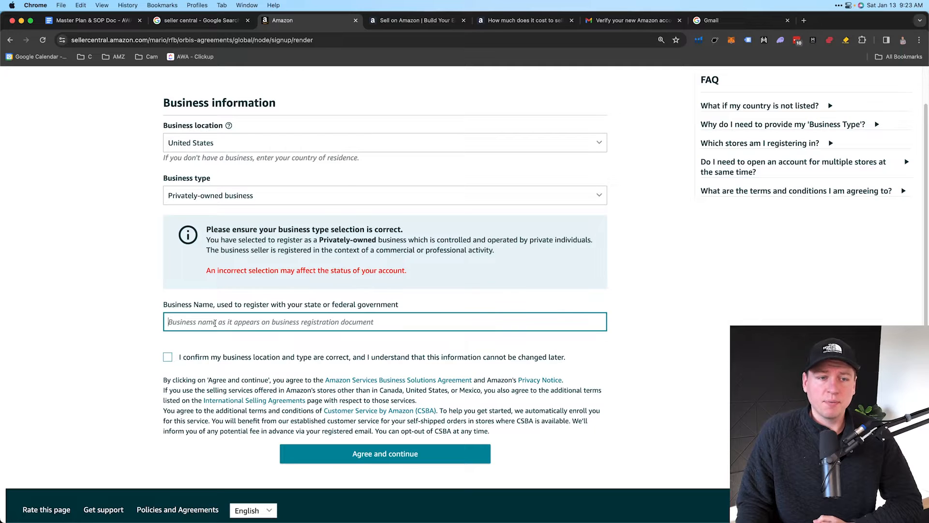
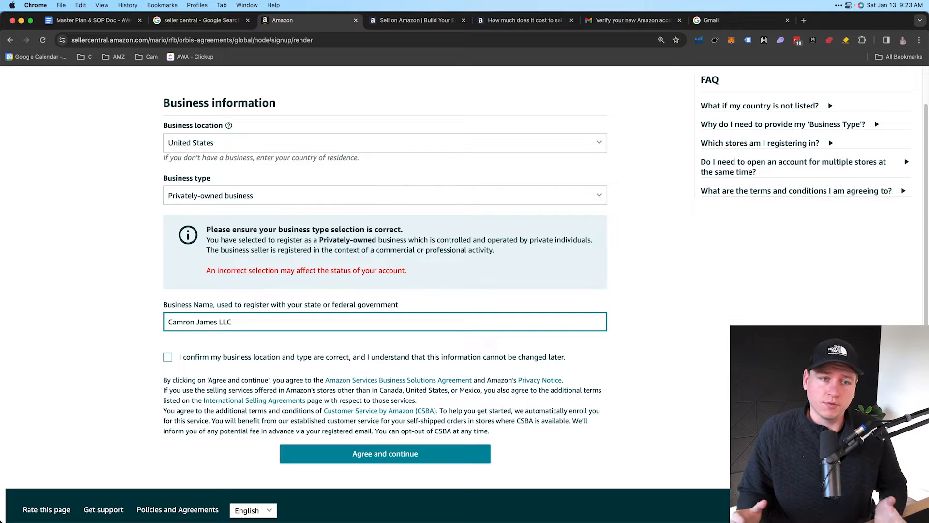
{"action": "scroll", "coordinate": [232, 320], "scroll_direction": "down", "scroll_amount": 1}
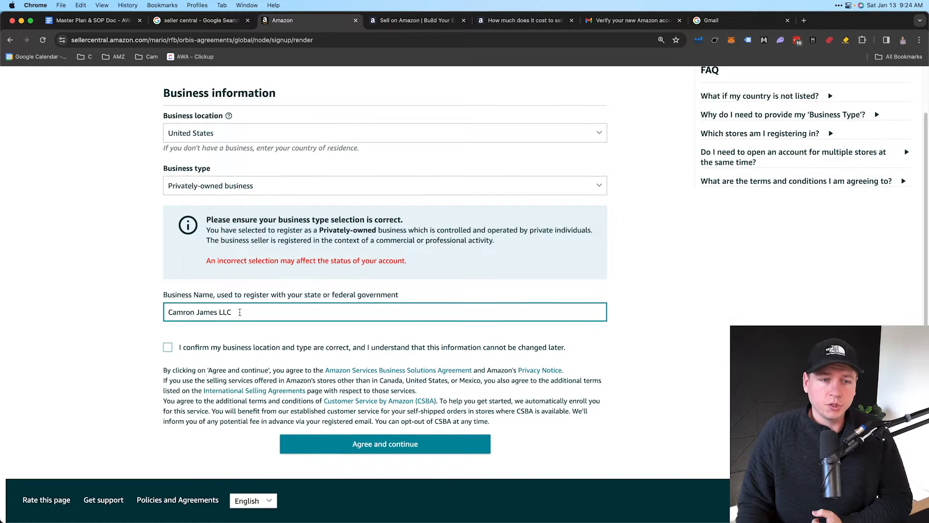
{"action": "left_click_drag", "start_coordinate": [232, 312], "coordinate": [166, 312]}
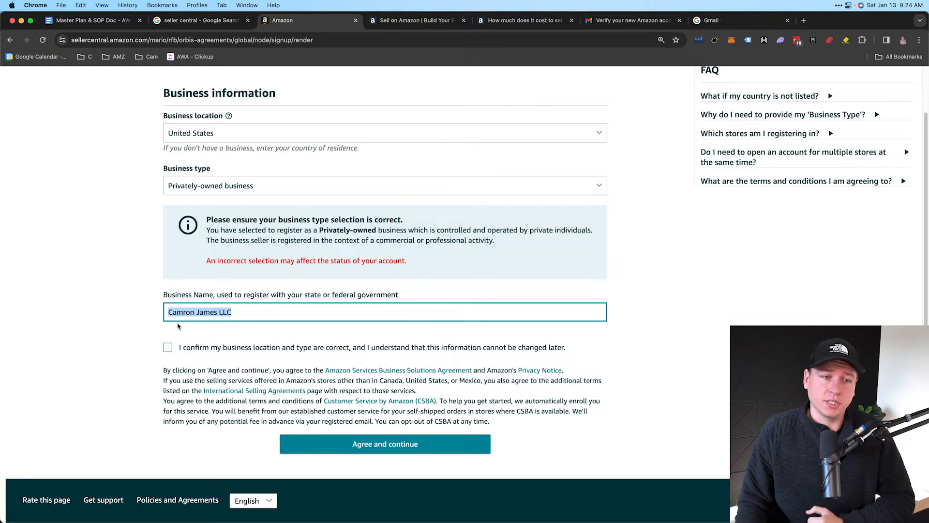
{"action": "left_click_drag", "start_coordinate": [233, 312], "coordinate": [170, 312]}
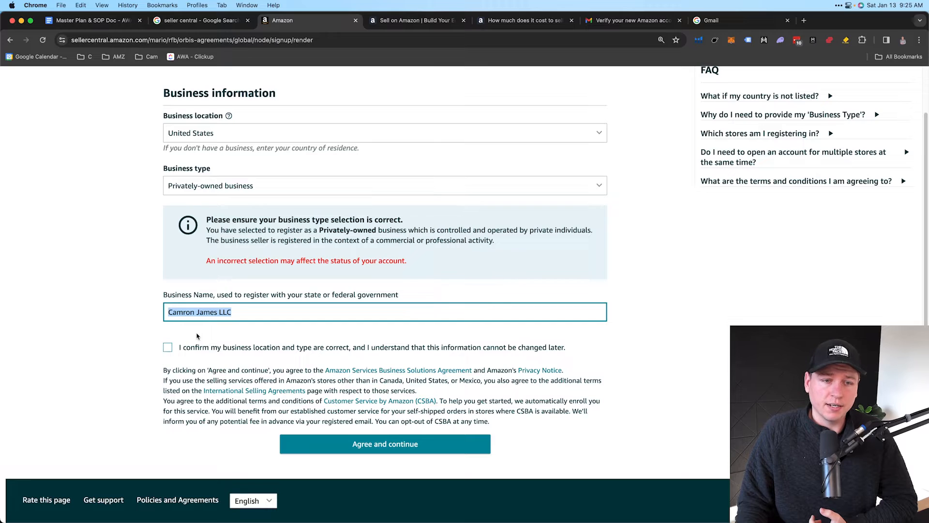
{"action": "left_click", "coordinate": [168, 348]}
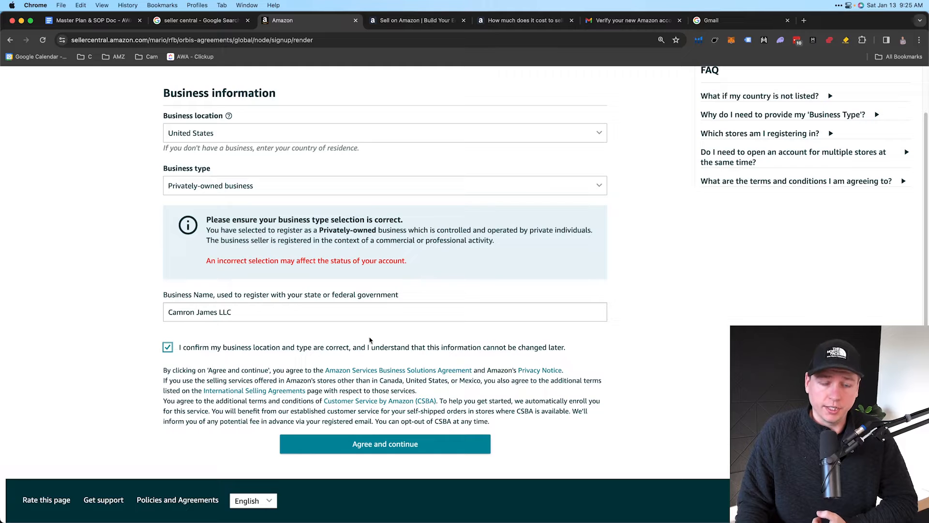
{"action": "left_click_drag", "start_coordinate": [172, 310], "coordinate": [237, 313]}
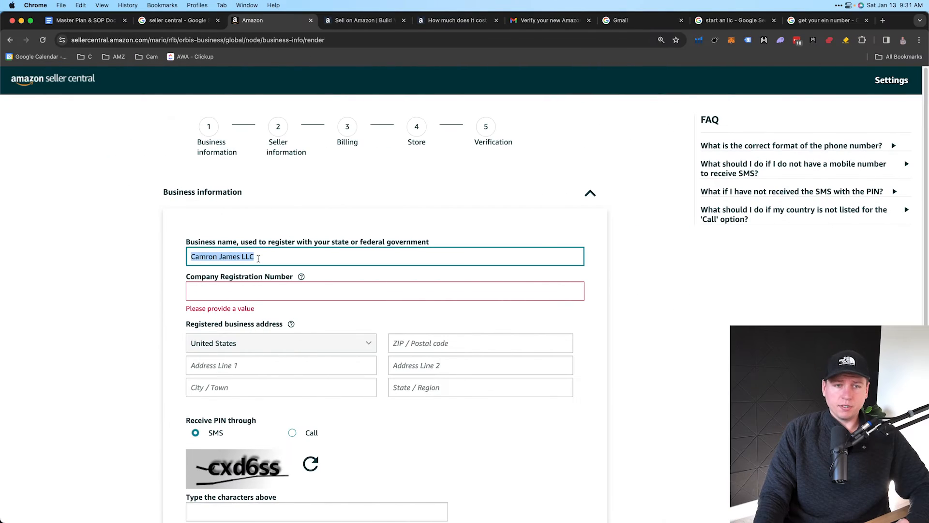
{"action": "scroll", "coordinate": [258, 259], "scroll_direction": "down", "scroll_amount": 2}
{"action": "left_click_drag", "start_coordinate": [187, 232], "coordinate": [293, 233]}
{"action": "left_click", "coordinate": [272, 248]}
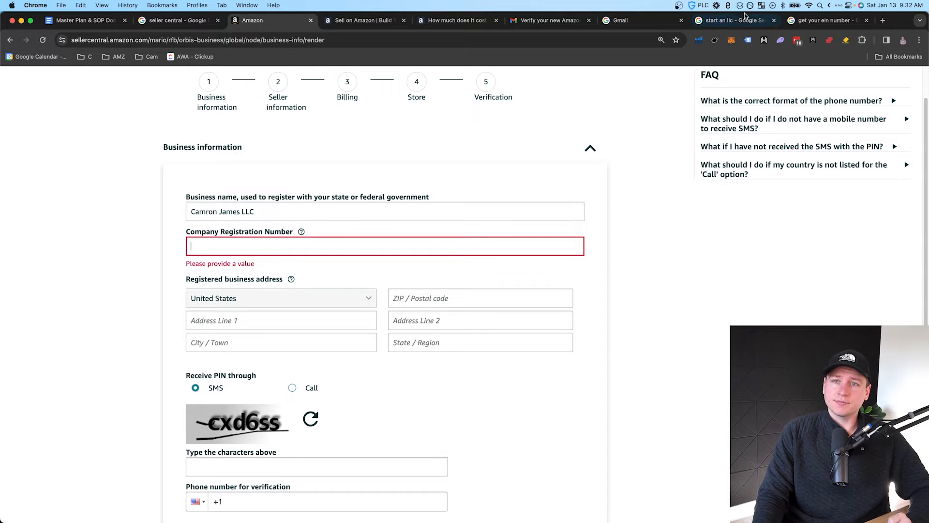
{"action": "left_click", "coordinate": [734, 20]}
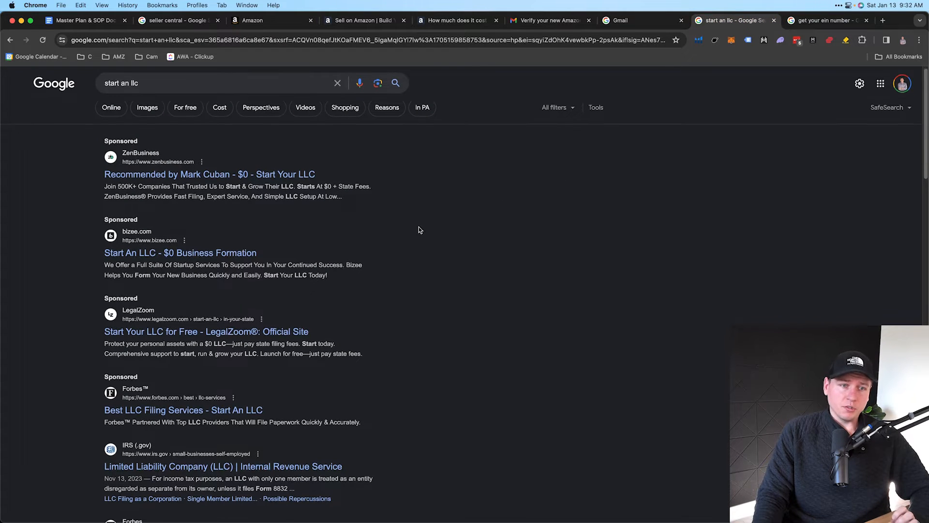
{"action": "scroll", "coordinate": [419, 229], "scroll_direction": "down", "scroll_amount": 2}
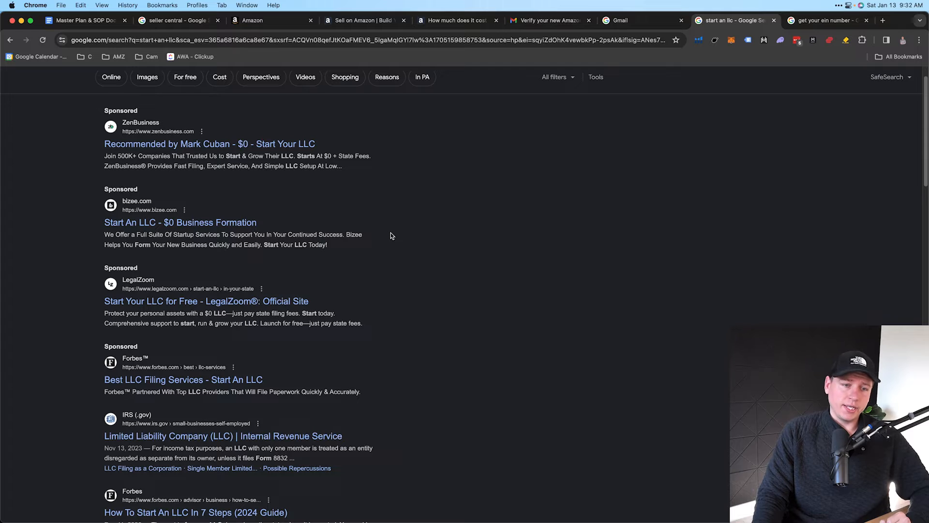
{"action": "scroll", "coordinate": [363, 257], "scroll_direction": "up", "scroll_amount": 2}
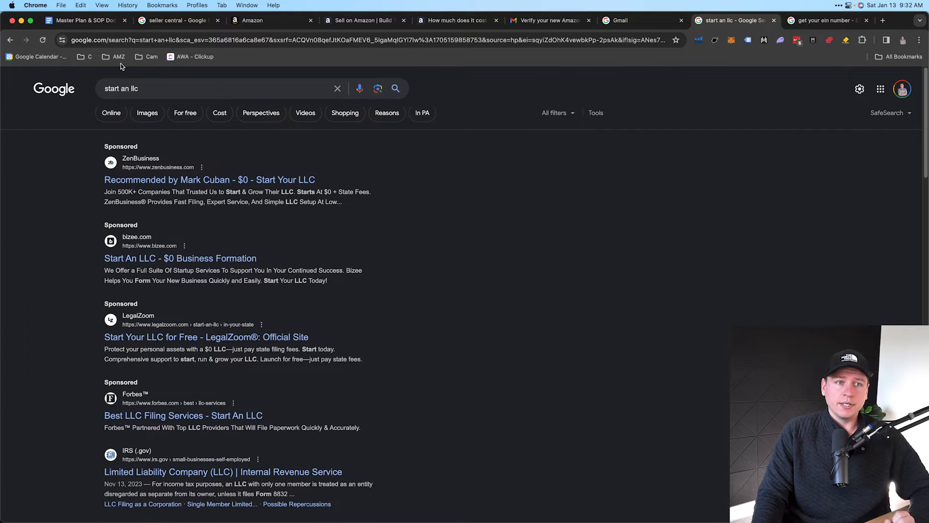
{"action": "scroll", "coordinate": [174, 231], "scroll_direction": "down", "scroll_amount": 5}
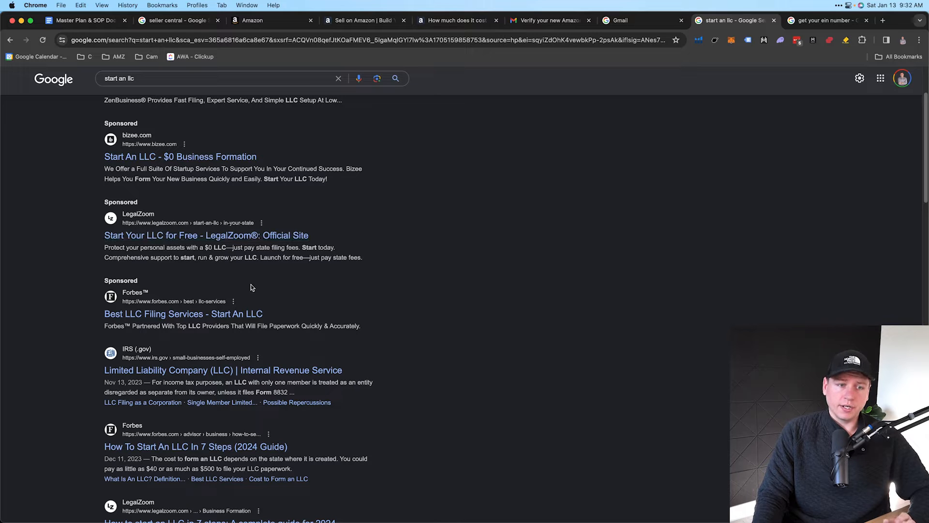
{"action": "scroll", "coordinate": [252, 285], "scroll_direction": "up", "scroll_amount": 1}
{"action": "scroll", "coordinate": [251, 285], "scroll_direction": "up", "scroll_amount": 5}
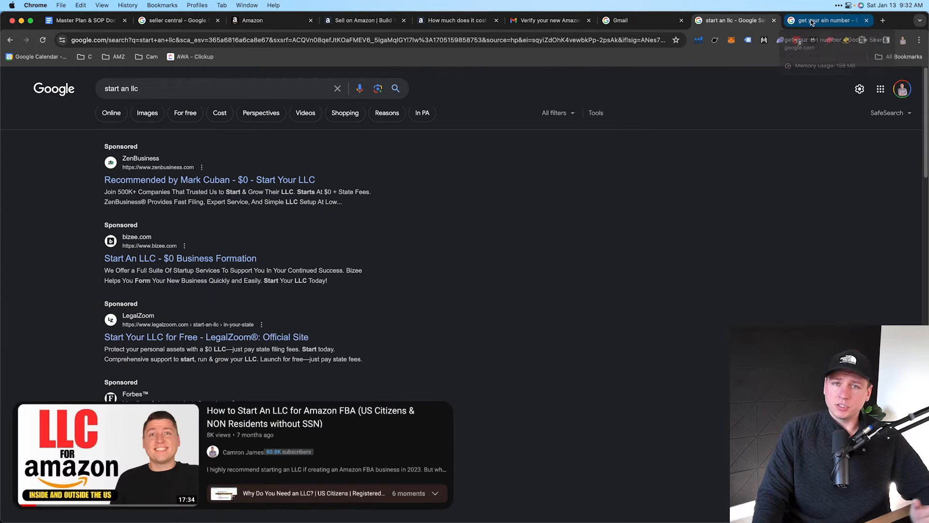
{"action": "left_click", "coordinate": [813, 21]}
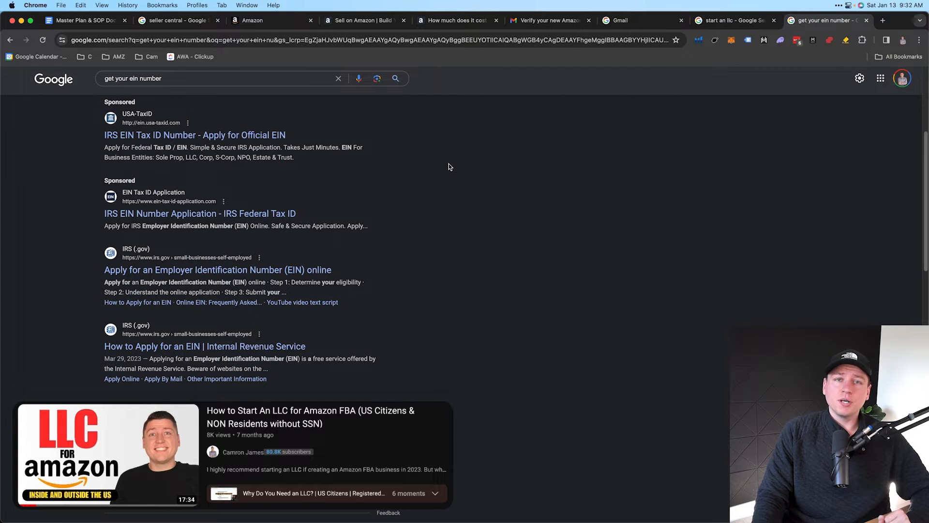
{"action": "scroll", "coordinate": [326, 201], "scroll_direction": "up", "scroll_amount": 3}
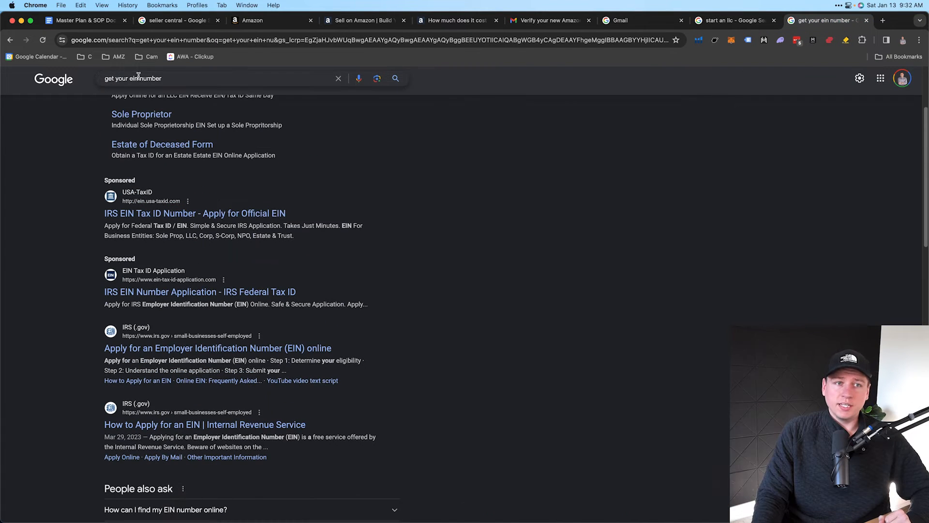
{"action": "scroll", "coordinate": [187, 209], "scroll_direction": "down", "scroll_amount": 3}
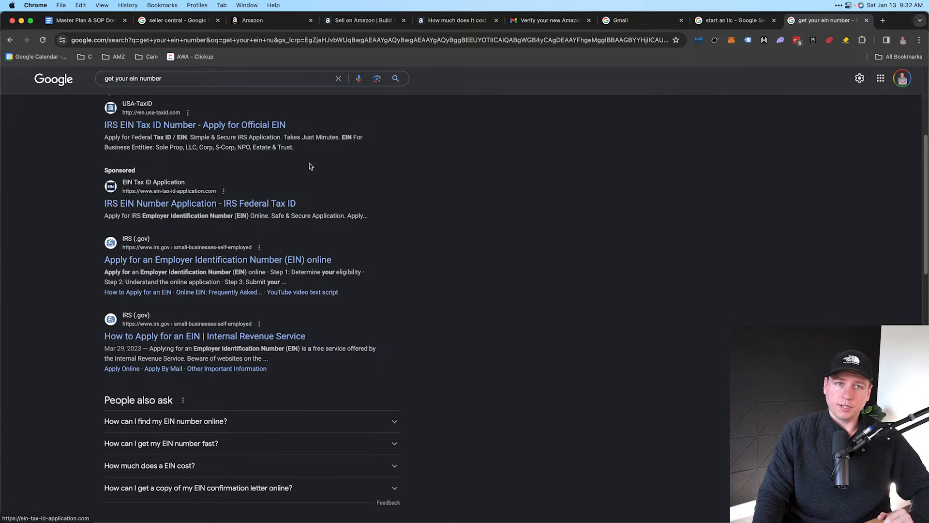
{"action": "left_click", "coordinate": [258, 24]}
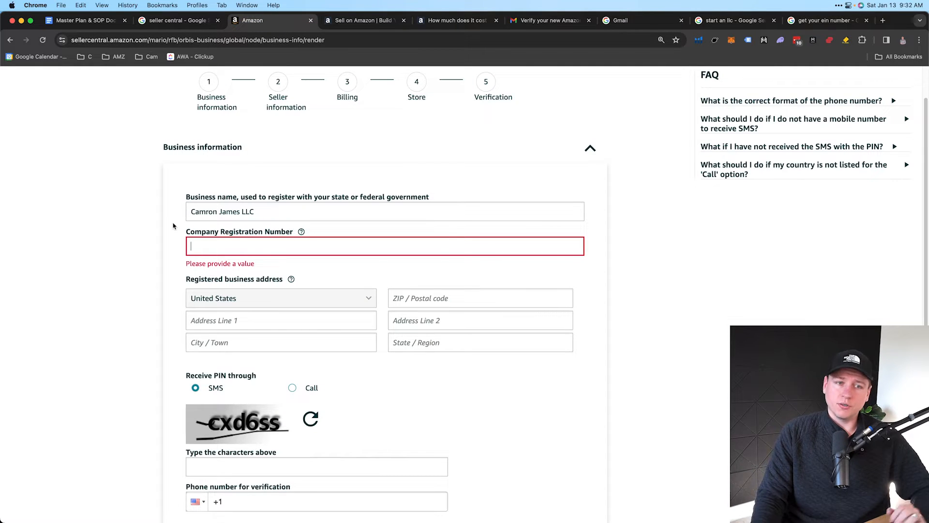
Scroll through the Business information form's registration number and business address fields
{"action": "scroll", "coordinate": [176, 246], "scroll_direction": "down", "scroll_amount": 1}
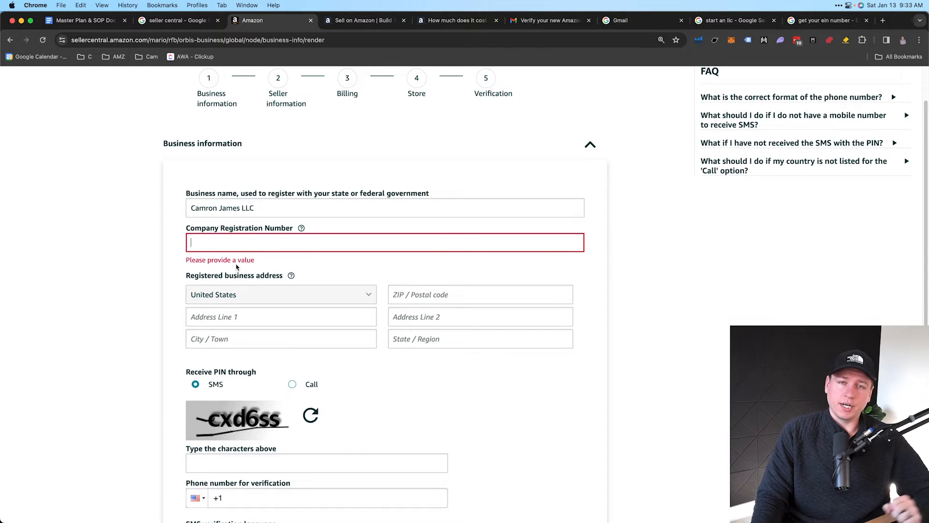
{"action": "scroll", "coordinate": [236, 266], "scroll_direction": "down", "scroll_amount": 2}
{"action": "left_click_drag", "start_coordinate": [187, 240], "coordinate": [285, 241]}
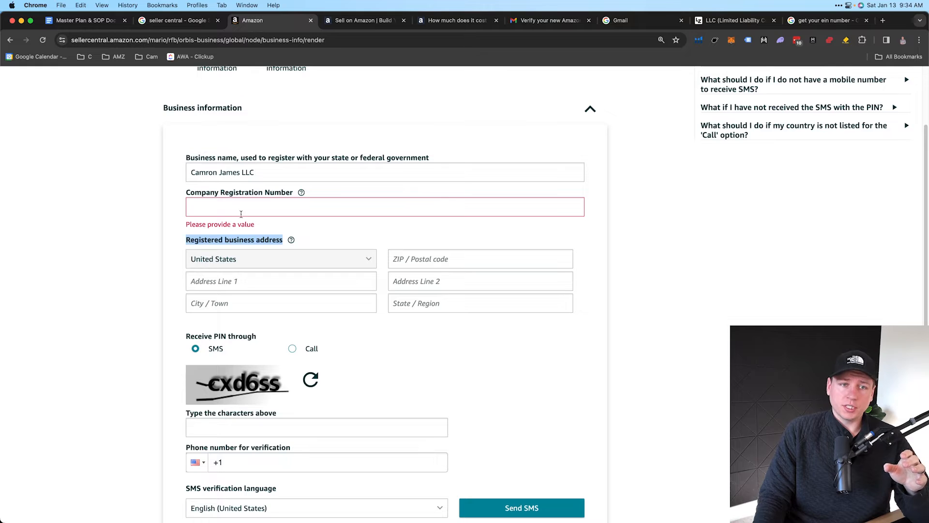
{"action": "scroll", "coordinate": [249, 265], "scroll_direction": "down", "scroll_amount": 1}
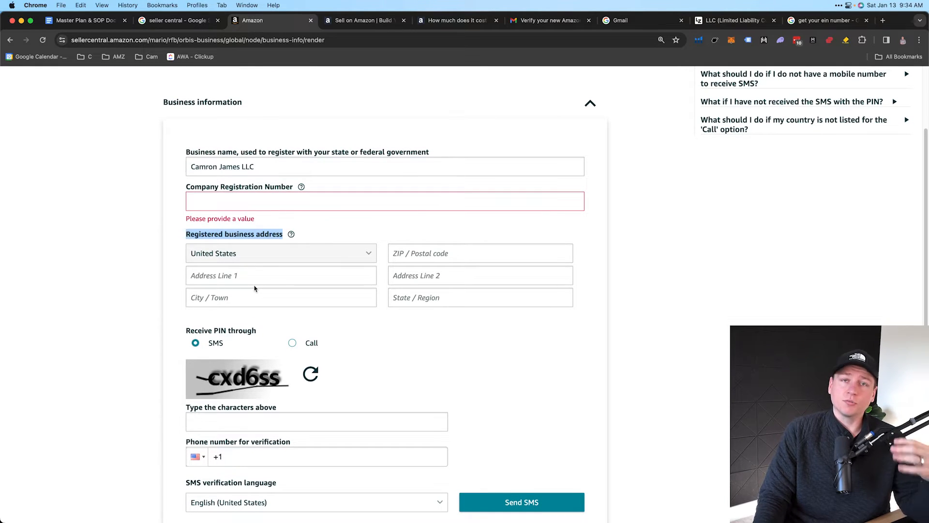
{"action": "scroll", "coordinate": [238, 281], "scroll_direction": "down", "scroll_amount": 2}
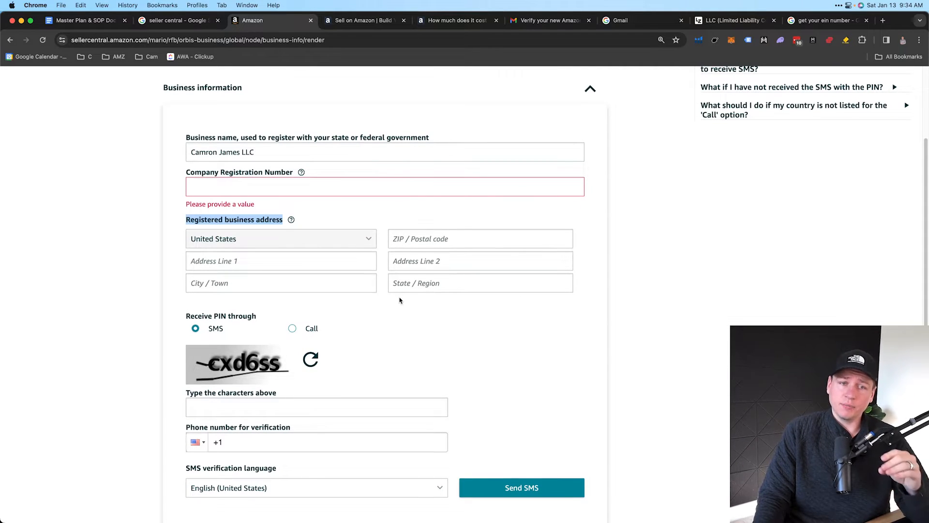
{"action": "scroll", "coordinate": [400, 301], "scroll_direction": "down", "scroll_amount": 3}
{"action": "scroll", "coordinate": [400, 300], "scroll_direction": "up", "scroll_amount": 1}
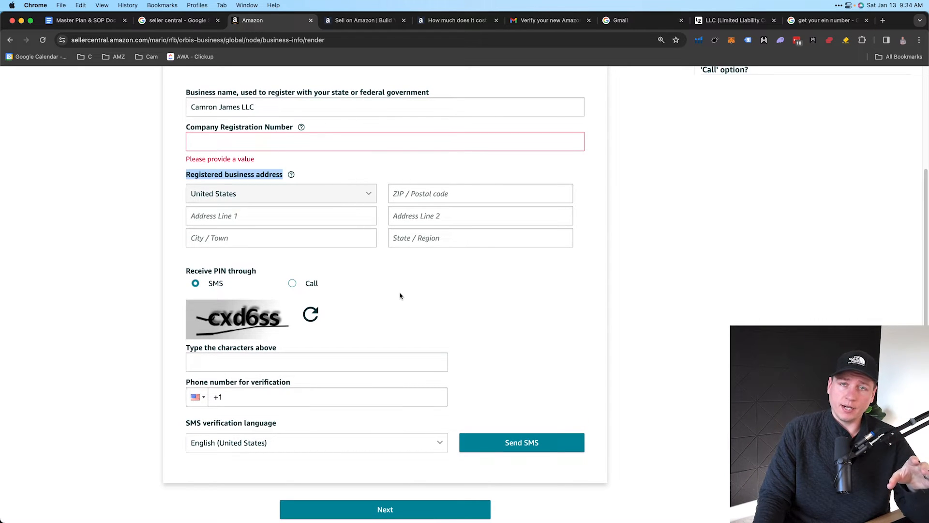
{"action": "left_click", "coordinate": [398, 294]}
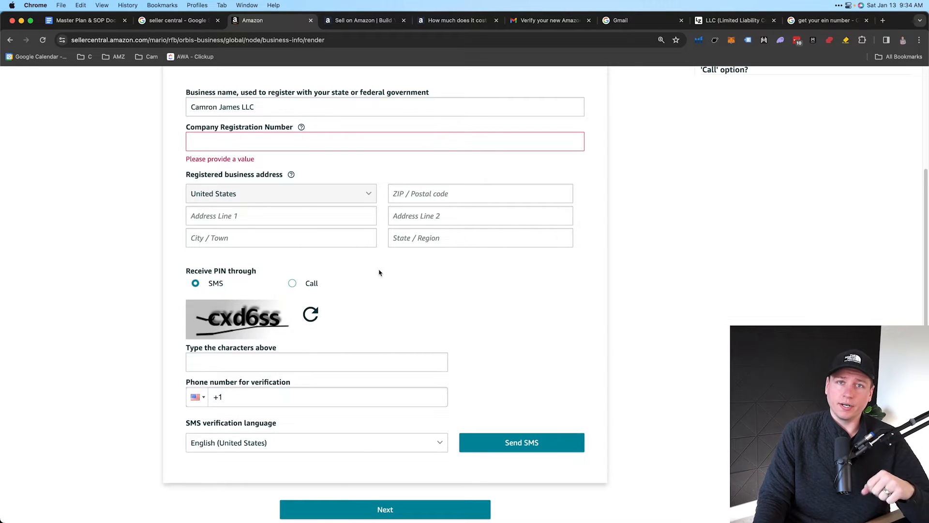
{"action": "scroll", "coordinate": [373, 281], "scroll_direction": "down", "scroll_amount": 1}
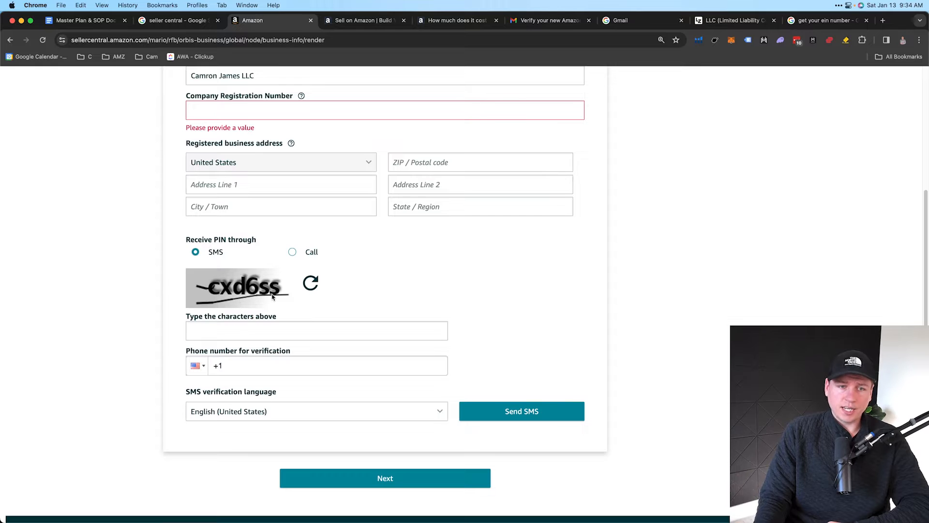
{"action": "scroll", "coordinate": [250, 310], "scroll_direction": "down", "scroll_amount": 1}
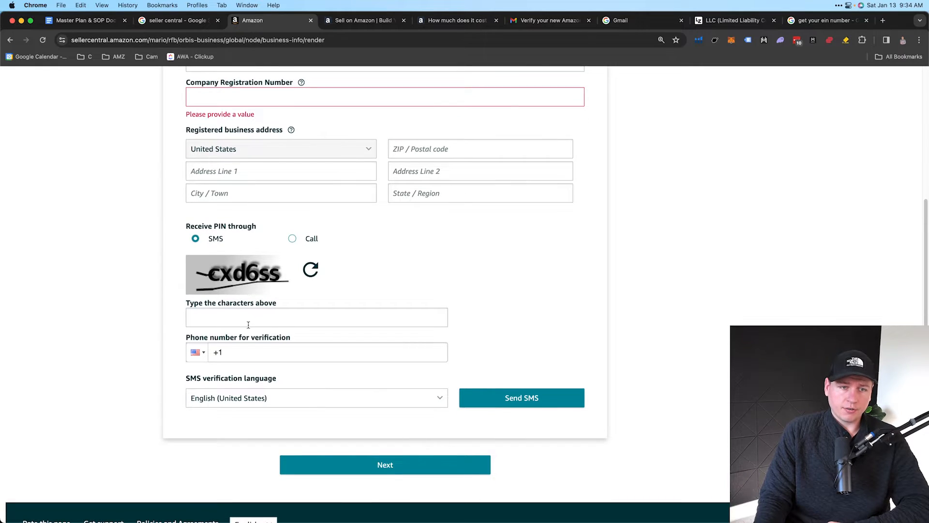
{"action": "scroll", "coordinate": [249, 325], "scroll_direction": "down", "scroll_amount": 1}
{"action": "left_click_drag", "start_coordinate": [186, 329], "coordinate": [292, 330]}
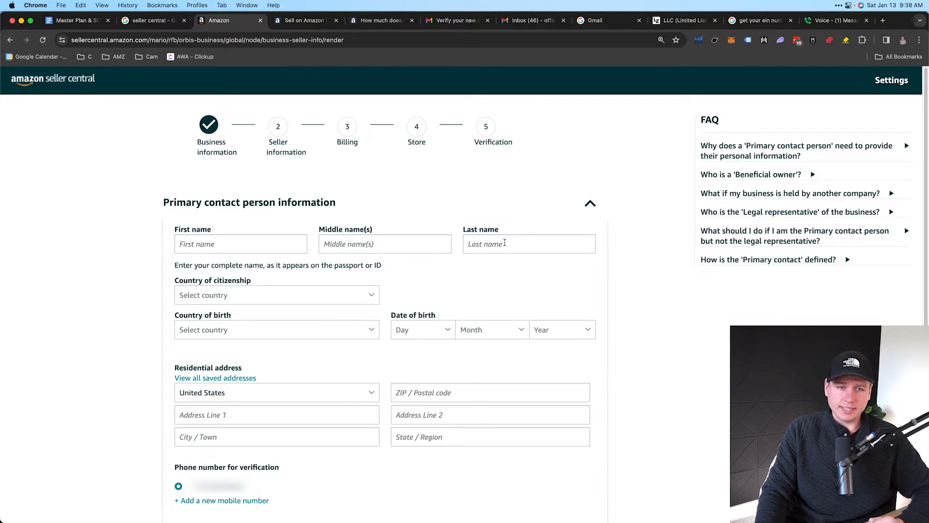
Review the Primary contact form, highlighting the full-name hint and the Confirm if primary contact heading
{"action": "left_click_drag", "start_coordinate": [157, 207], "coordinate": [311, 205]}
{"action": "left_click", "coordinate": [314, 205]}
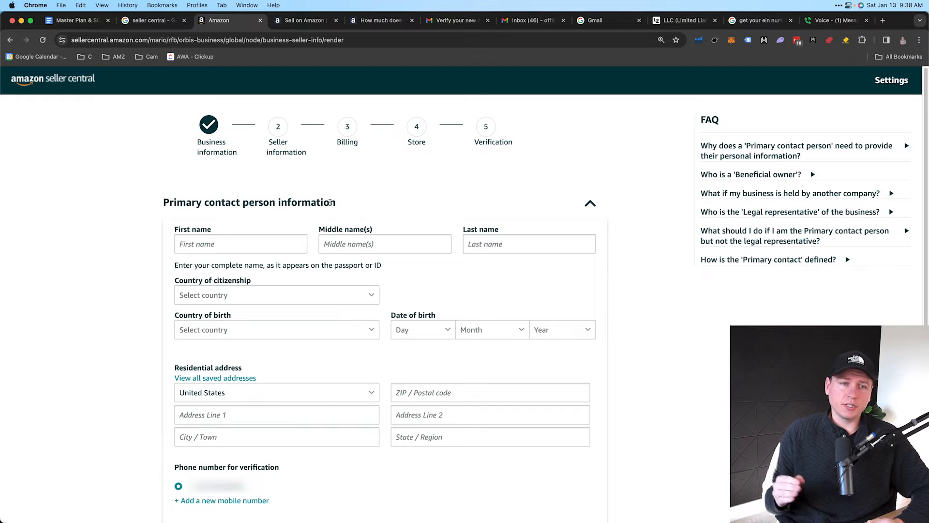
{"action": "scroll", "coordinate": [273, 235], "scroll_direction": "down", "scroll_amount": 1}
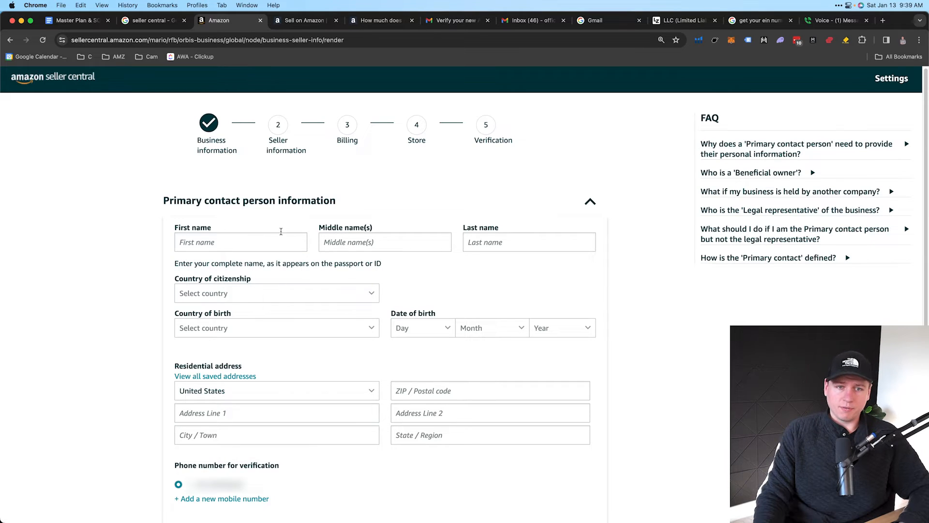
{"action": "scroll", "coordinate": [319, 297], "scroll_direction": "down", "scroll_amount": 2}
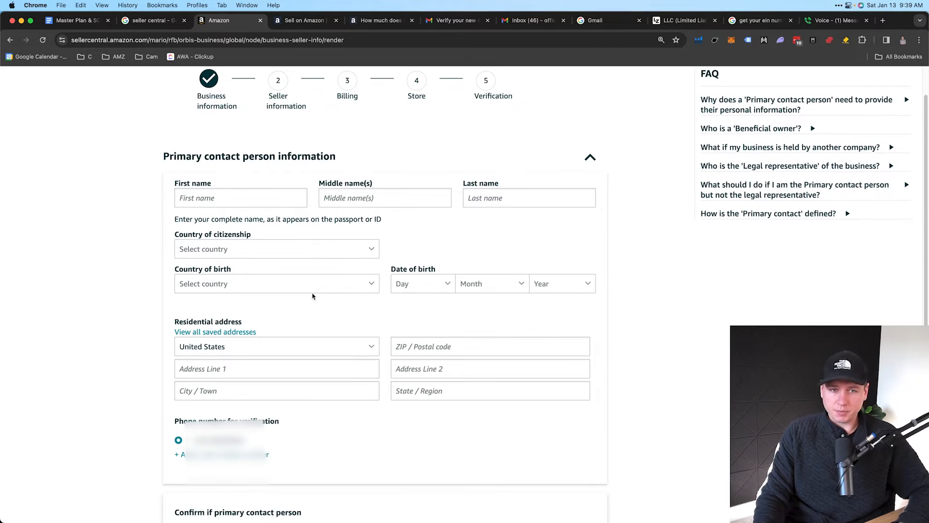
{"action": "left_click_drag", "start_coordinate": [207, 219], "coordinate": [380, 222]}
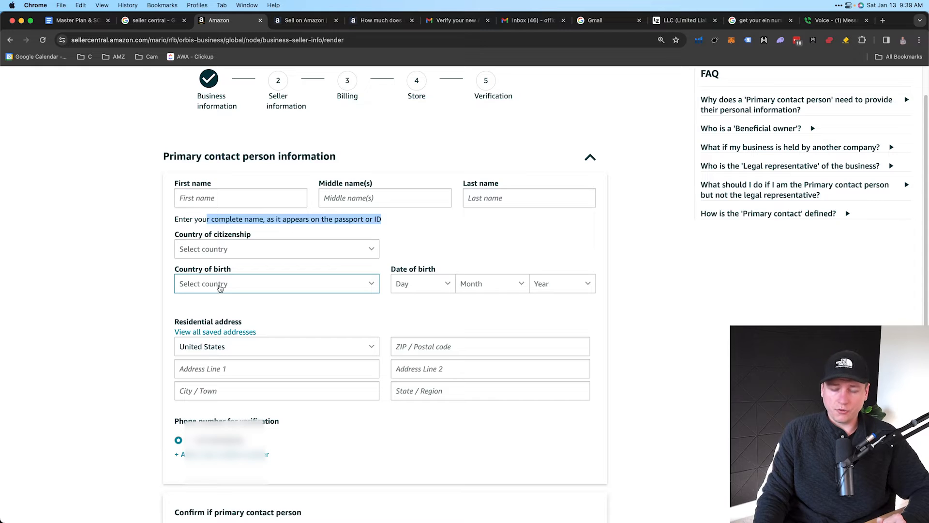
{"action": "scroll", "coordinate": [305, 331], "scroll_direction": "down", "scroll_amount": 1}
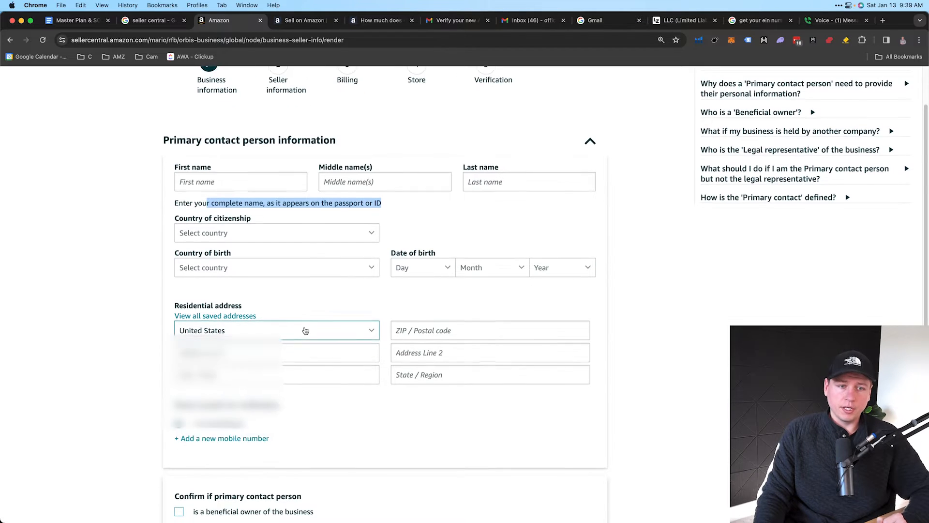
{"action": "scroll", "coordinate": [305, 362], "scroll_direction": "down", "scroll_amount": 2}
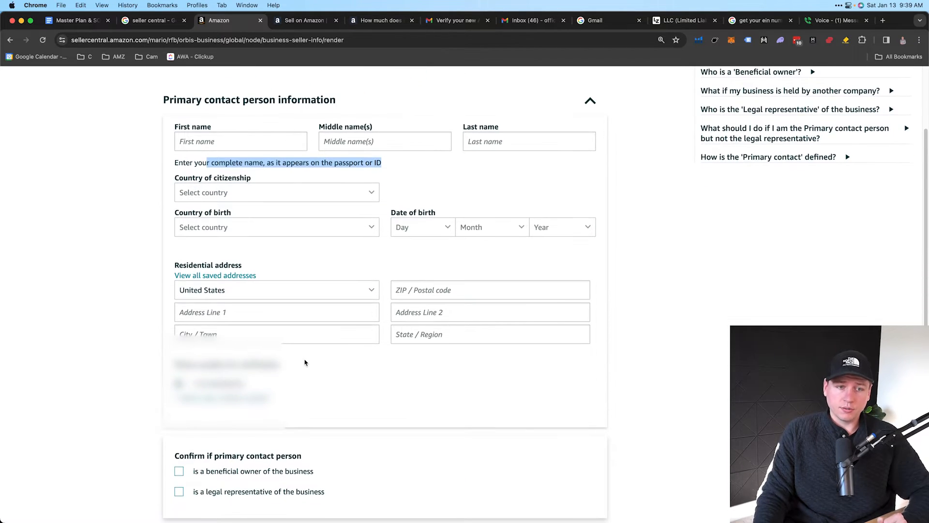
{"action": "scroll", "coordinate": [305, 362], "scroll_direction": "down", "scroll_amount": 1}
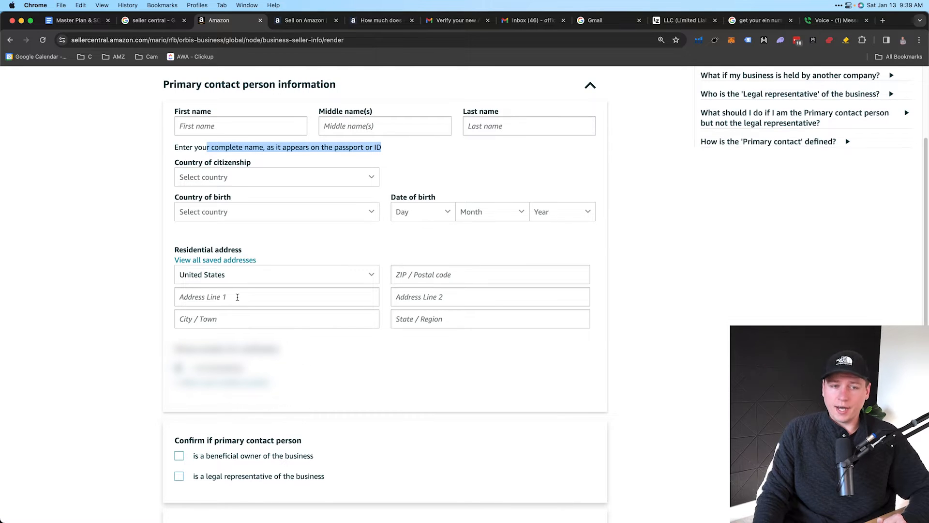
{"action": "scroll", "coordinate": [243, 311], "scroll_direction": "down", "scroll_amount": 5}
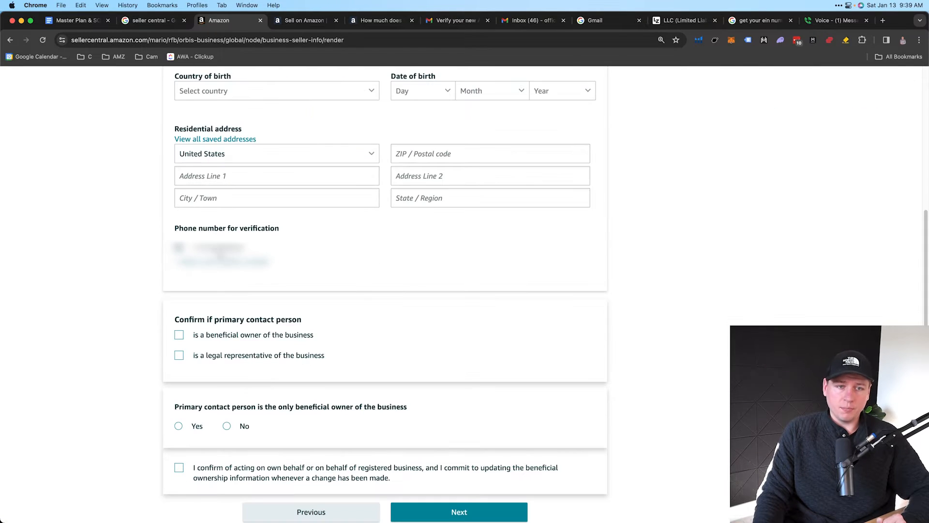
{"action": "scroll", "coordinate": [248, 324], "scroll_direction": "down", "scroll_amount": 3}
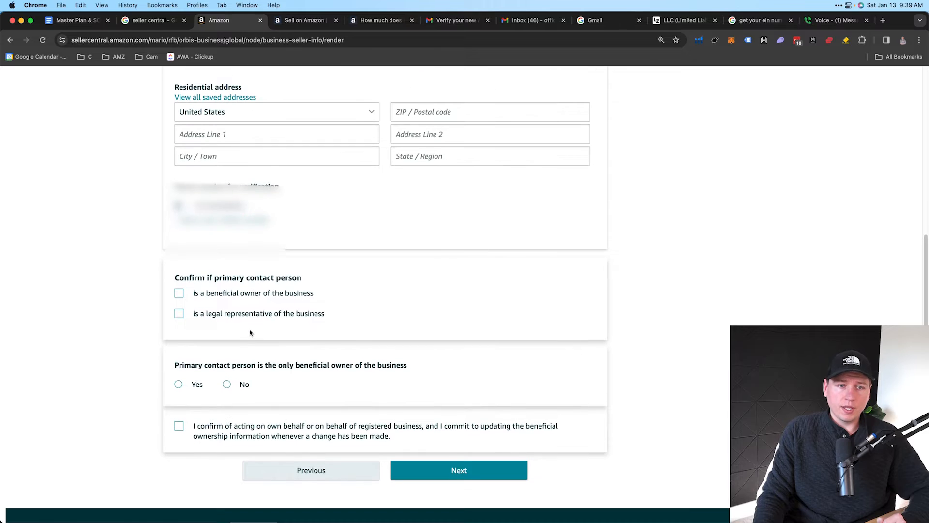
{"action": "left_click_drag", "start_coordinate": [177, 266], "coordinate": [298, 265]}
Mark the contact as the only beneficial owner and tick the registered-business confirmation
{"action": "left_click", "coordinate": [180, 280]}
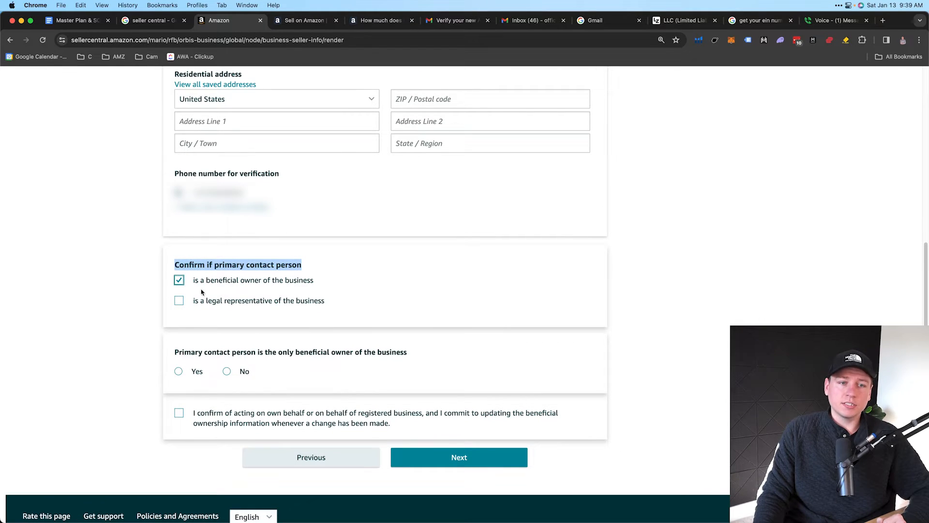
{"action": "left_click", "coordinate": [200, 284]}
{"action": "left_click", "coordinate": [289, 285]}
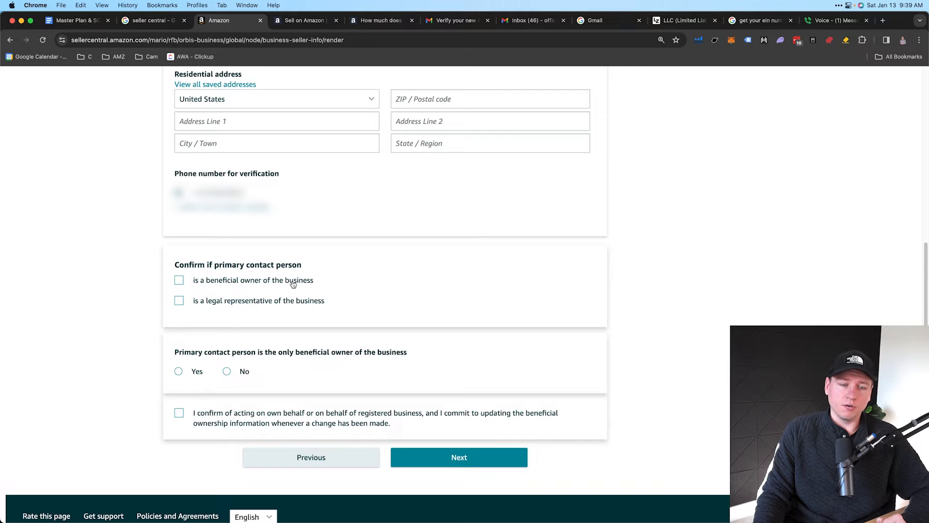
{"action": "left_click", "coordinate": [180, 280]}
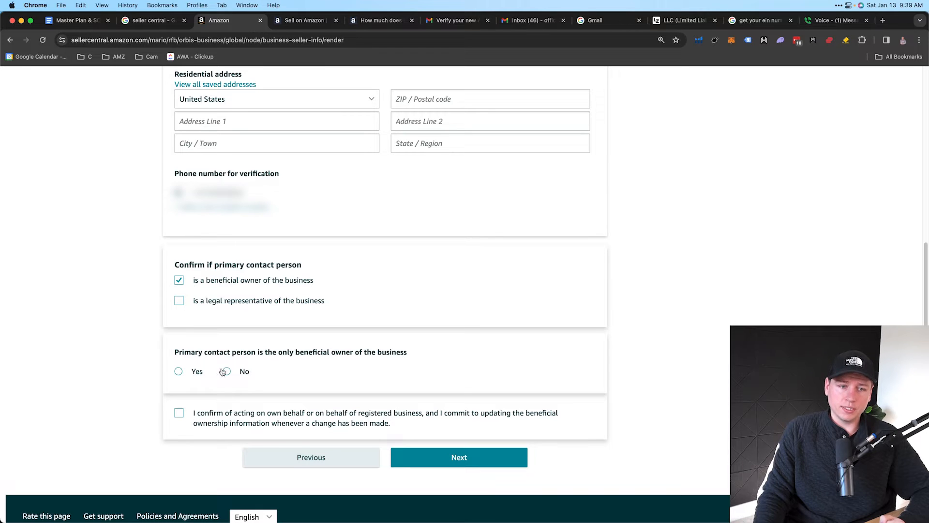
{"action": "left_click", "coordinate": [178, 371]}
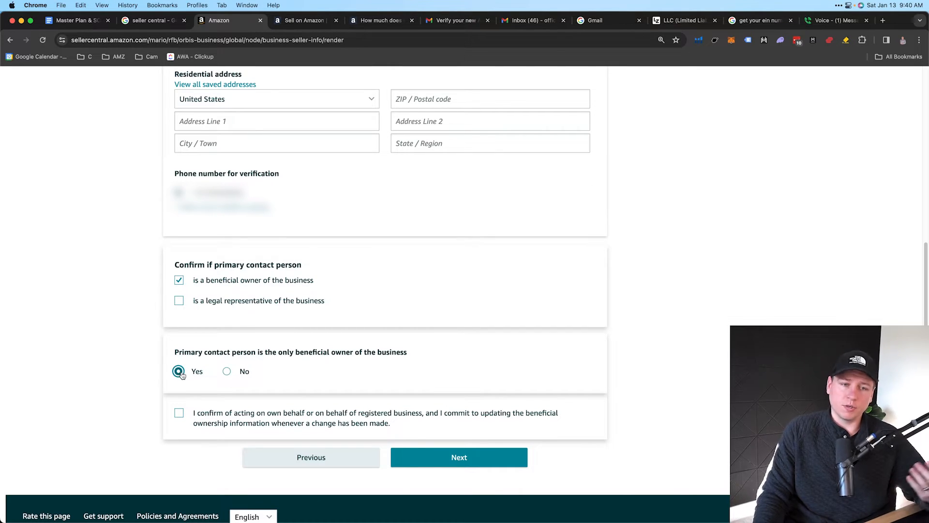
{"action": "left_click", "coordinate": [179, 414]}
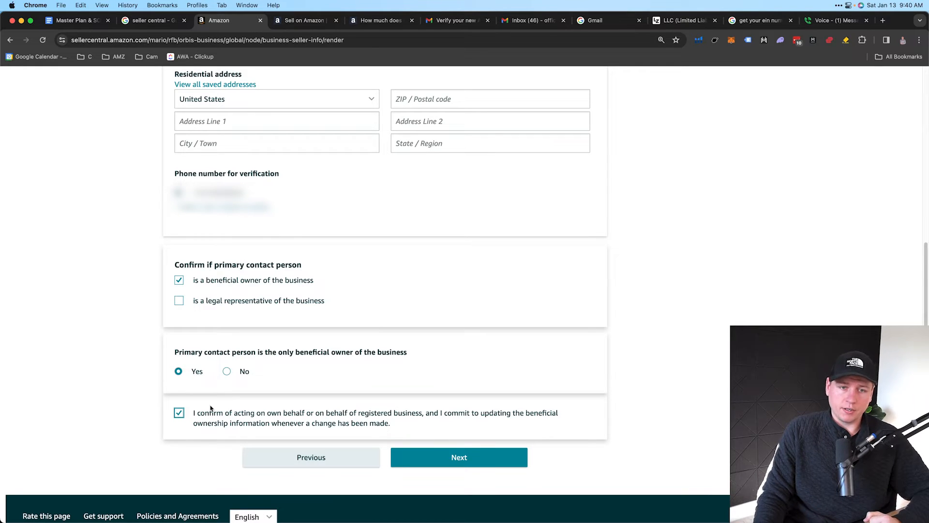
{"action": "scroll", "coordinate": [272, 139], "scroll_direction": "up", "scroll_amount": 3}
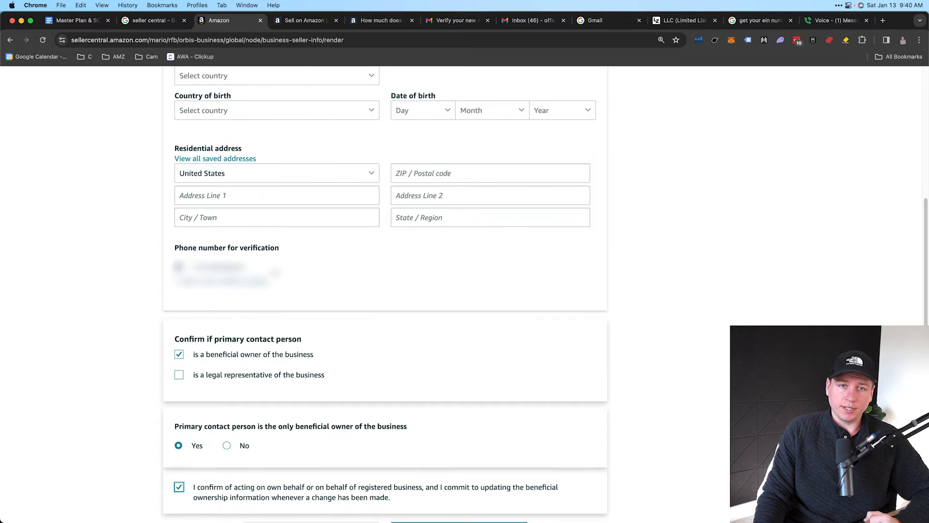
{"action": "scroll", "coordinate": [274, 270], "scroll_direction": "up", "scroll_amount": 3}
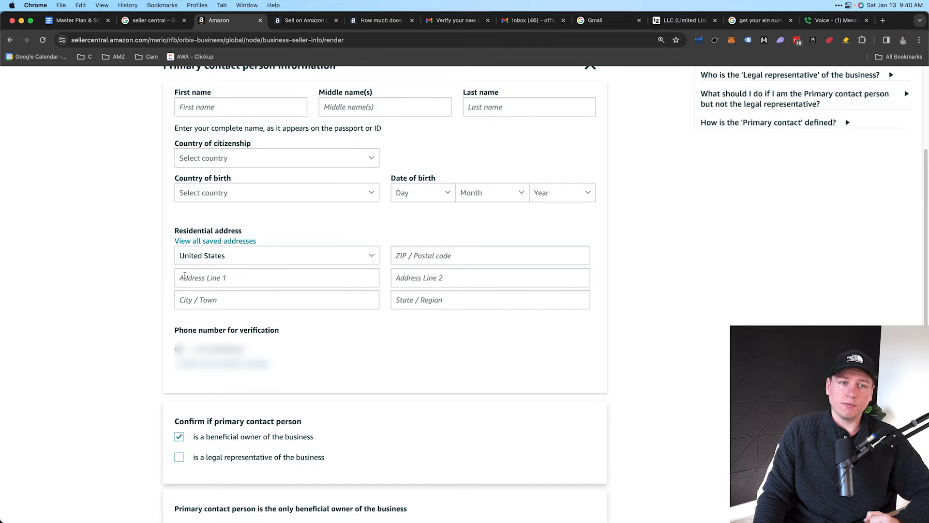
{"action": "scroll", "coordinate": [184, 257], "scroll_direction": "up", "scroll_amount": 3}
{"action": "left_click_drag", "start_coordinate": [270, 204], "coordinate": [386, 206]}
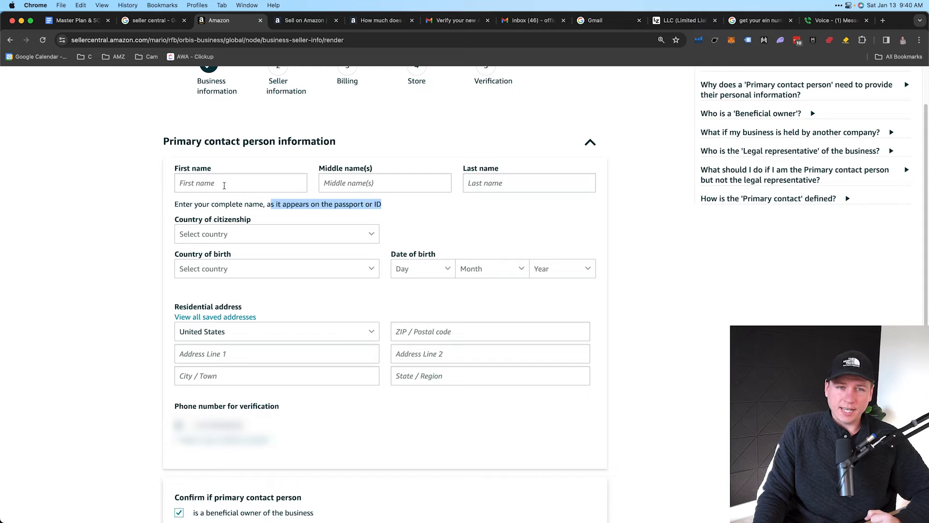
{"action": "scroll", "coordinate": [264, 293], "scroll_direction": "down", "scroll_amount": 1}
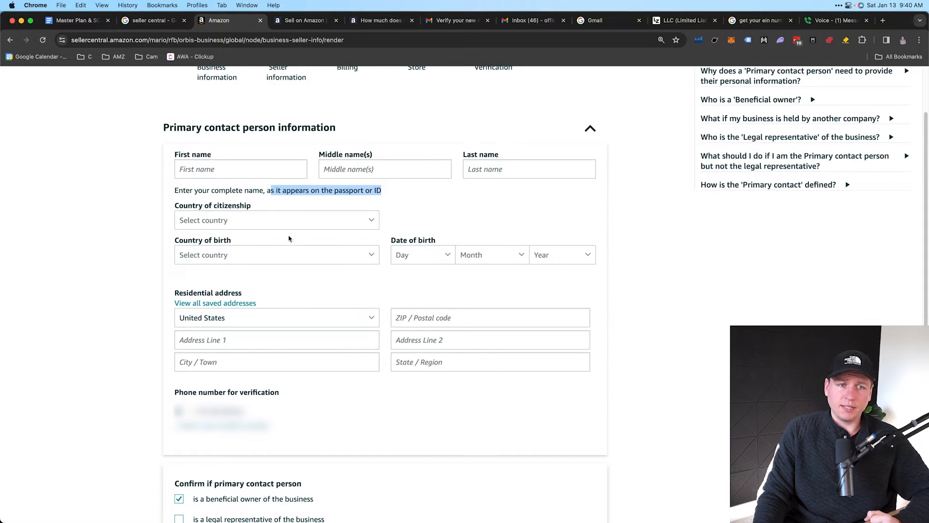
{"action": "scroll", "coordinate": [291, 236], "scroll_direction": "down", "scroll_amount": 2}
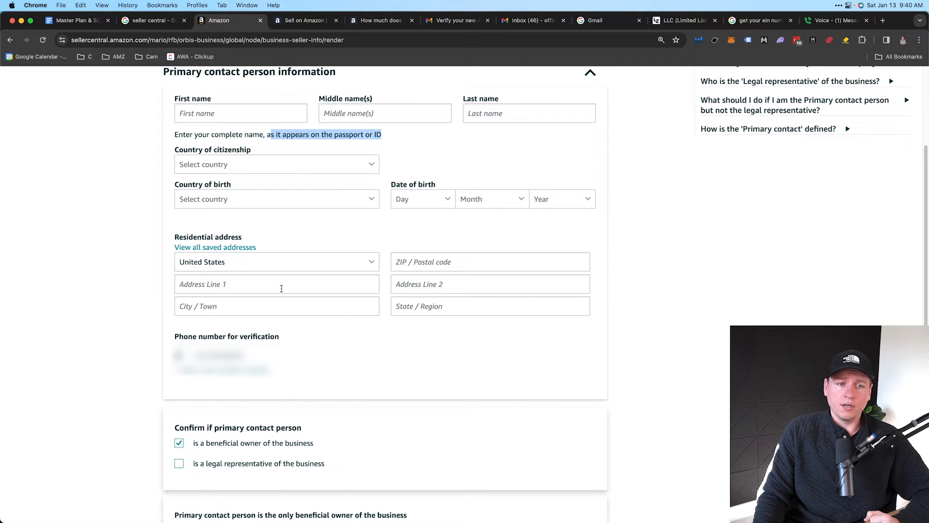
{"action": "scroll", "coordinate": [283, 285], "scroll_direction": "down", "scroll_amount": 1}
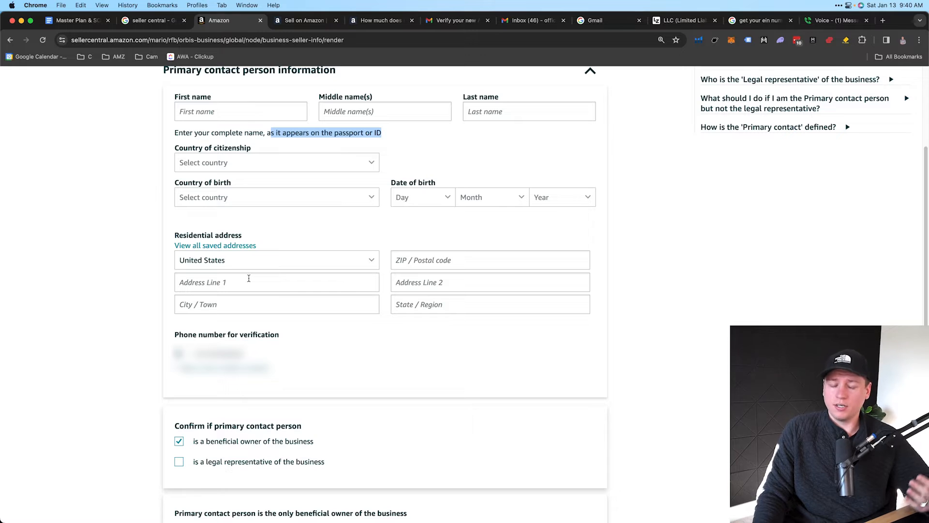
{"action": "scroll", "coordinate": [249, 278], "scroll_direction": "up", "scroll_amount": 1}
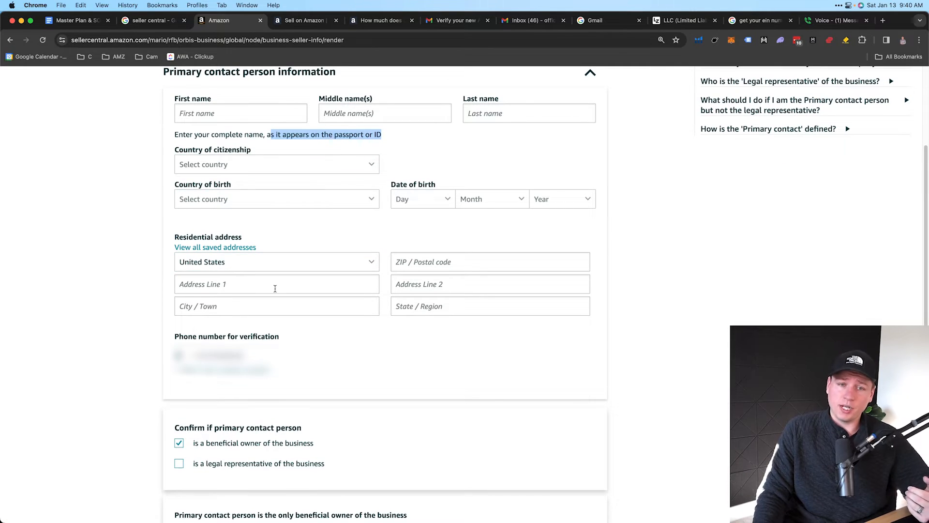
{"action": "scroll", "coordinate": [283, 289], "scroll_direction": "up", "scroll_amount": 3}
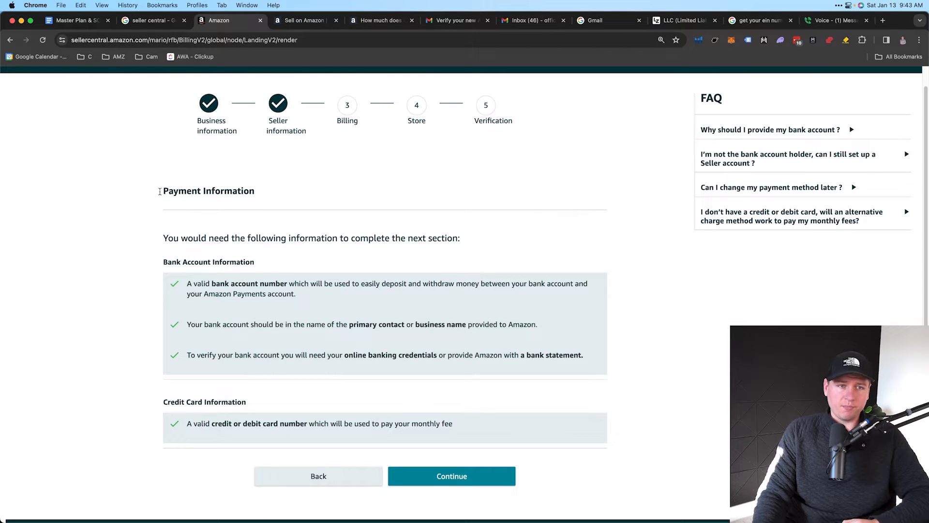
Highlight the Payment Information heading and the bank account number and holder-name requirements
{"action": "left_click_drag", "start_coordinate": [161, 191], "coordinate": [251, 192]}
{"action": "scroll", "coordinate": [275, 286], "scroll_direction": "down", "scroll_amount": 2}
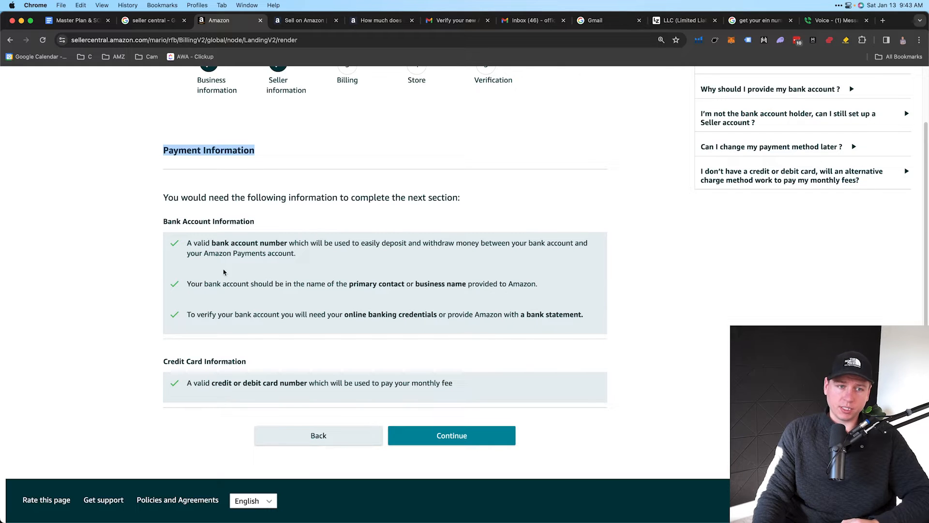
{"action": "left_click_drag", "start_coordinate": [188, 243], "coordinate": [289, 243]}
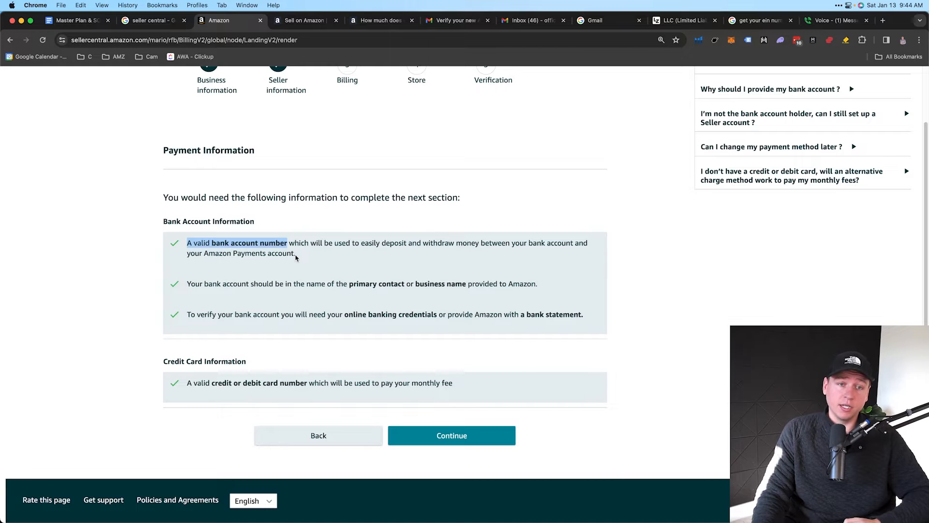
{"action": "left_click_drag", "start_coordinate": [296, 255], "coordinate": [196, 243]}
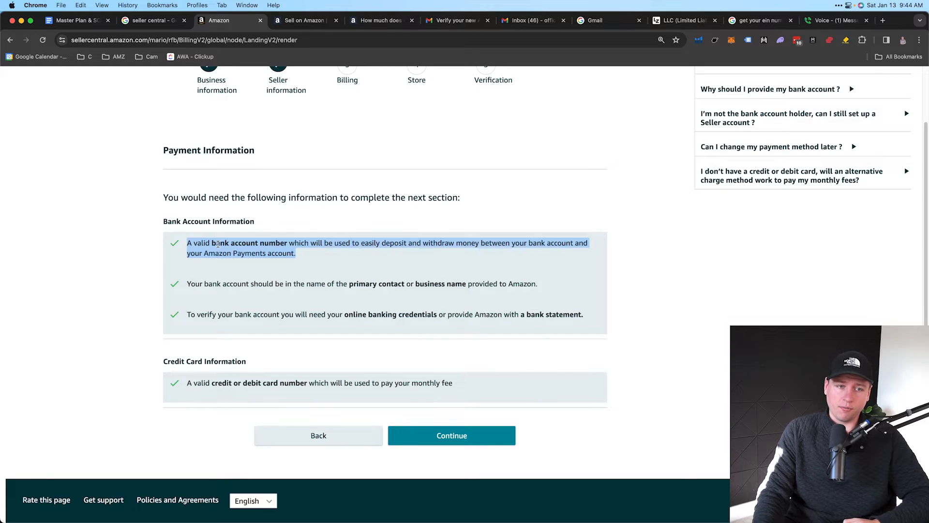
{"action": "left_click_drag", "start_coordinate": [191, 284], "coordinate": [536, 285]}
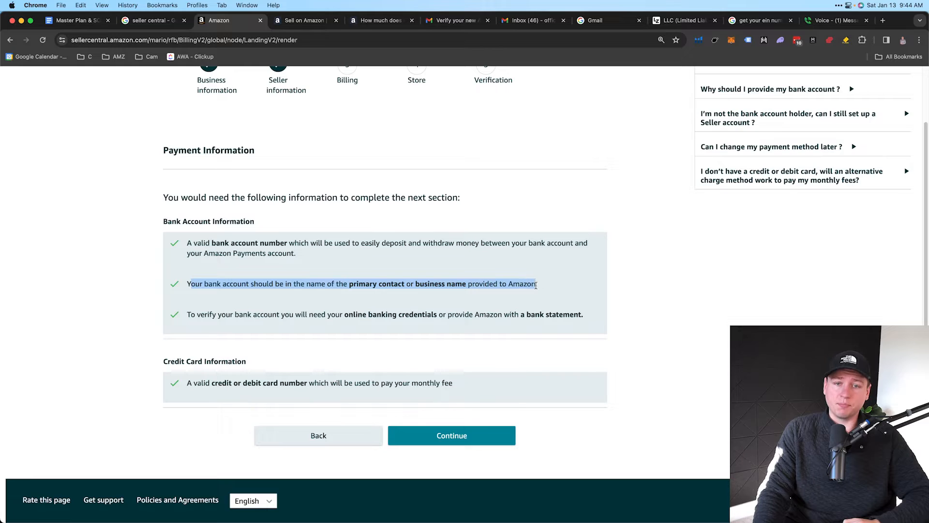
{"action": "left_click", "coordinate": [376, 283]}
Emphasize 'primary contact' and 'business name' in the account holder requirement
{"action": "left_click_drag", "start_coordinate": [349, 283], "coordinate": [464, 284]}
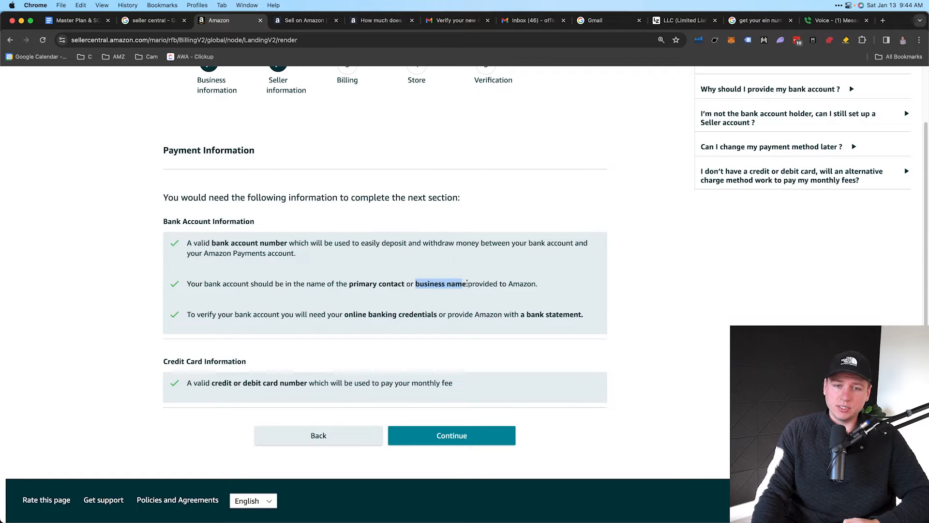
{"action": "left_click_drag", "start_coordinate": [468, 284], "coordinate": [413, 287]}
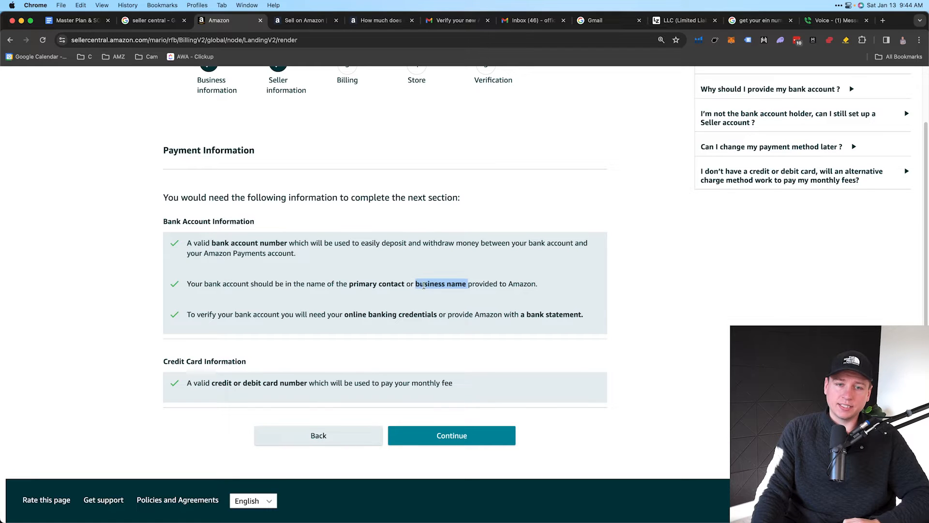
{"action": "left_click_drag", "start_coordinate": [416, 286], "coordinate": [464, 281]}
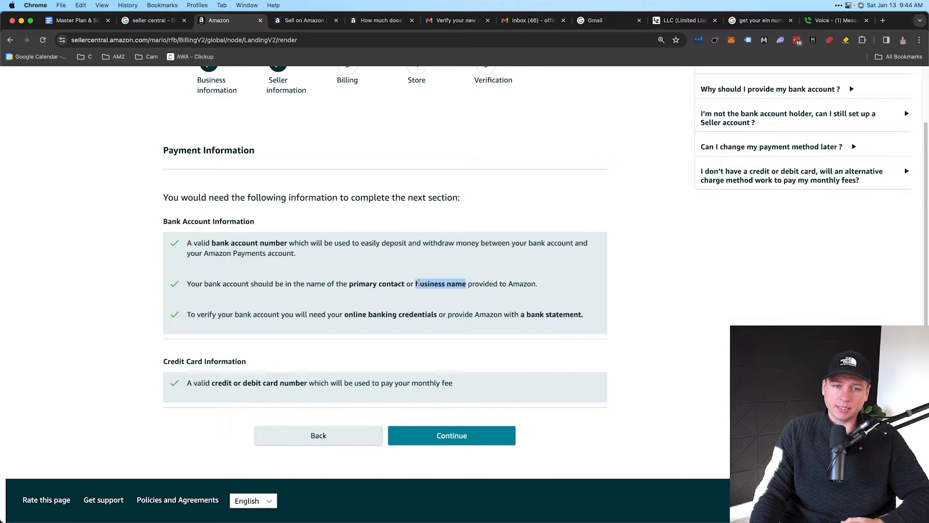
{"action": "left_click_drag", "start_coordinate": [350, 284], "coordinate": [398, 281]}
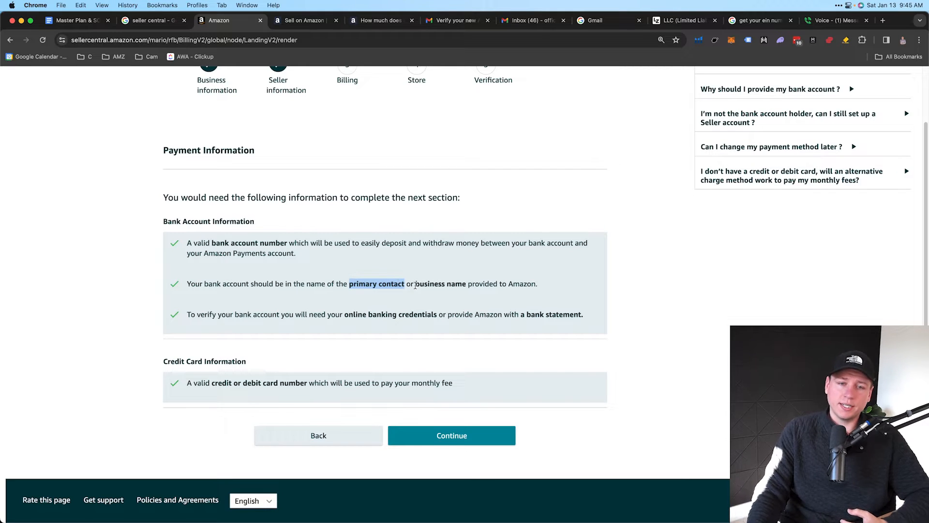
{"action": "left_click_drag", "start_coordinate": [415, 284], "coordinate": [464, 282]}
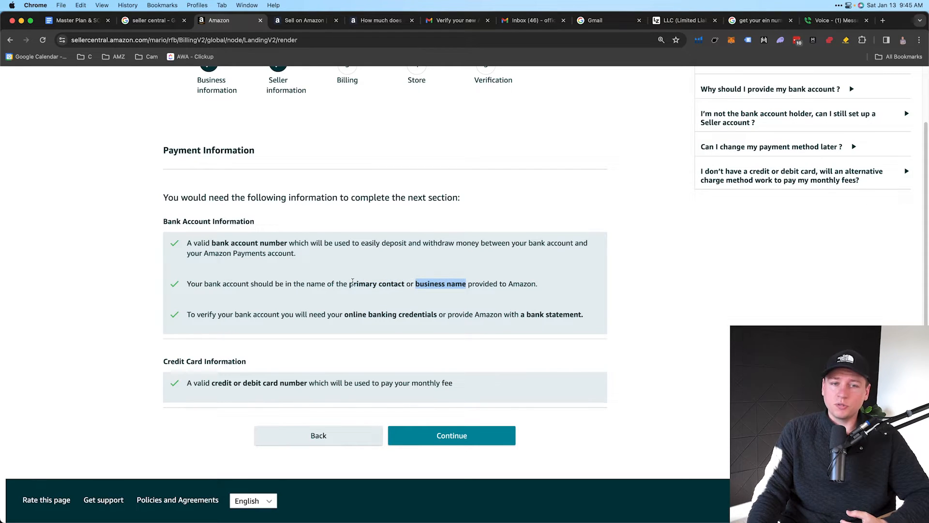
{"action": "left_click_drag", "start_coordinate": [349, 284], "coordinate": [466, 284]}
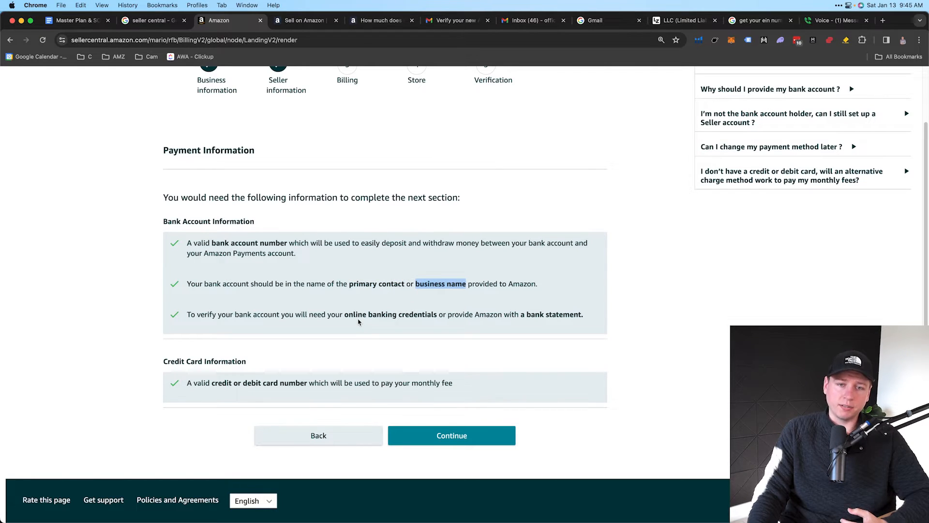
{"action": "left_click", "coordinate": [351, 296]}
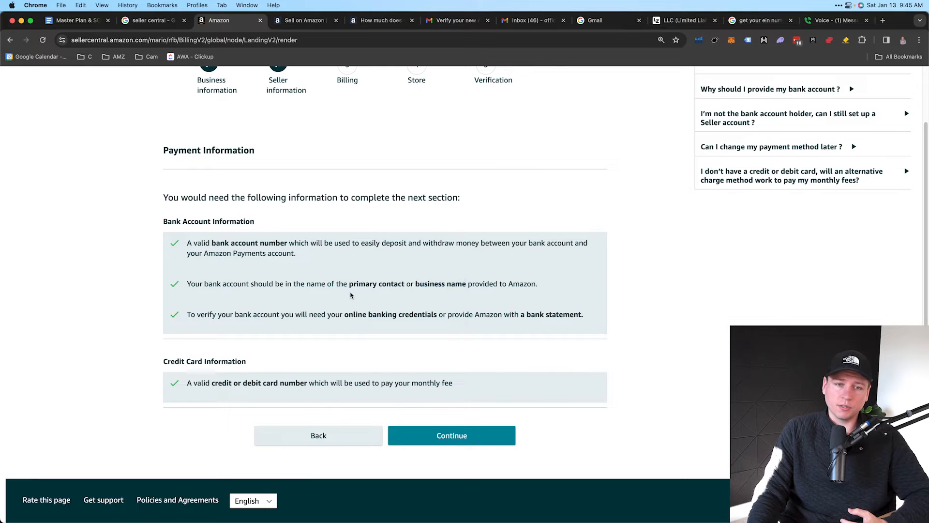
{"action": "left_click_drag", "start_coordinate": [350, 284], "coordinate": [403, 281]}
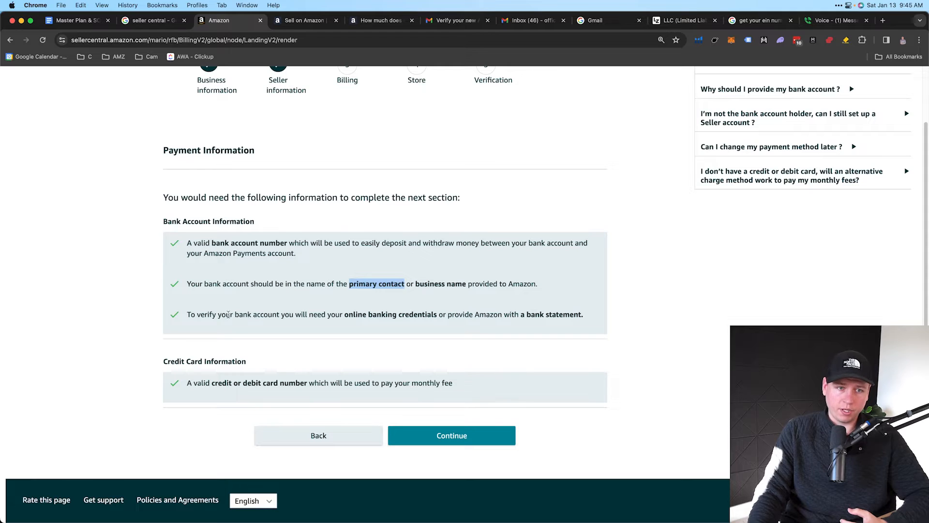
Highlight the online banking credentials or bank statement option and the Credit Card Information heading
{"action": "left_click_drag", "start_coordinate": [320, 315], "coordinate": [583, 311]}
{"action": "left_click_drag", "start_coordinate": [345, 314], "coordinate": [437, 312]}
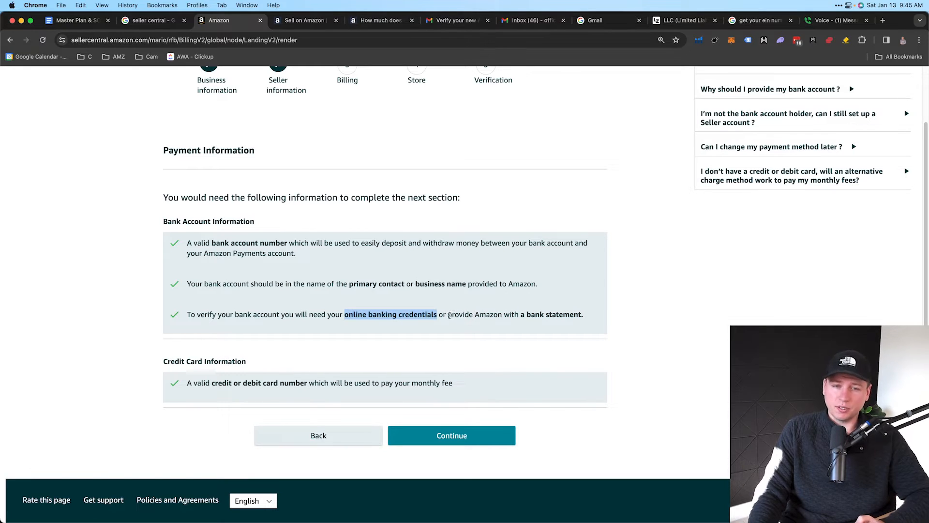
{"action": "left_click_drag", "start_coordinate": [527, 315], "coordinate": [586, 316]}
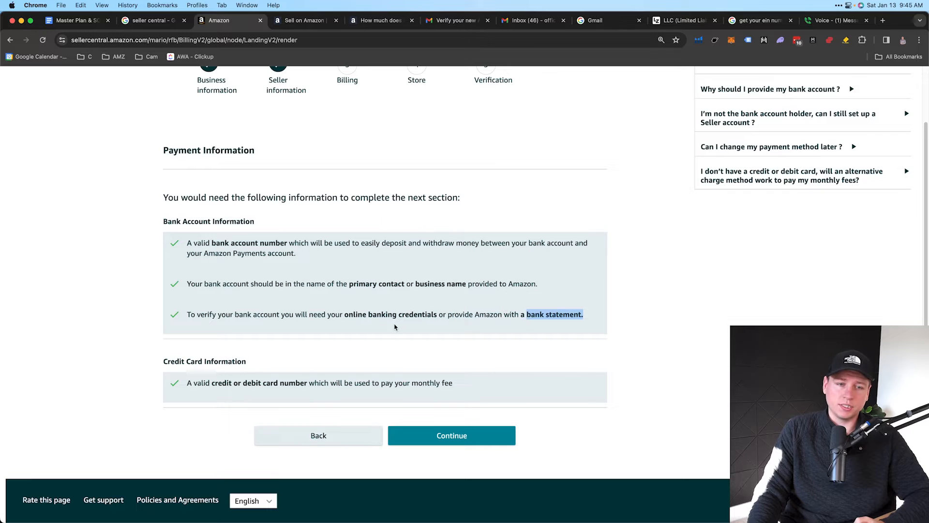
{"action": "left_click_drag", "start_coordinate": [149, 371], "coordinate": [246, 360]}
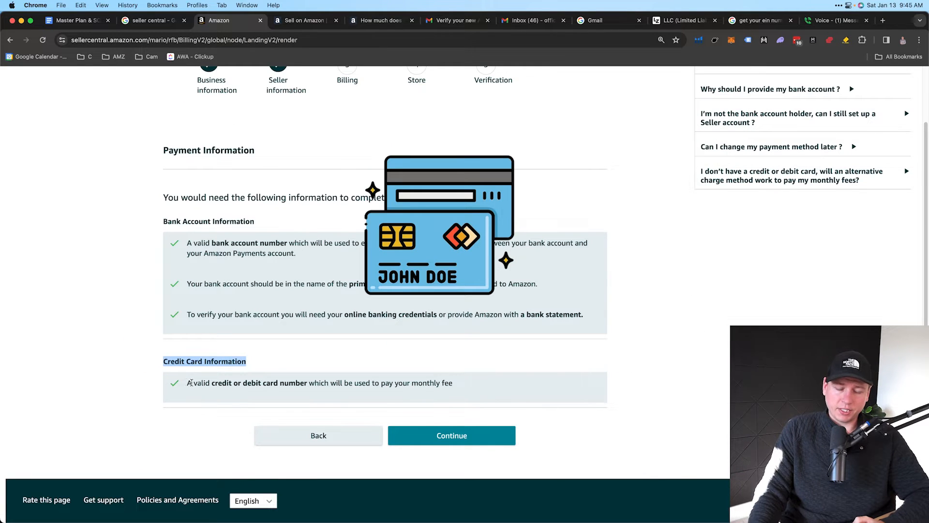
Highlight the credit or debit card requirement sentence, emphasizing 'debit card'
{"action": "left_click_drag", "start_coordinate": [187, 383], "coordinate": [459, 386]}
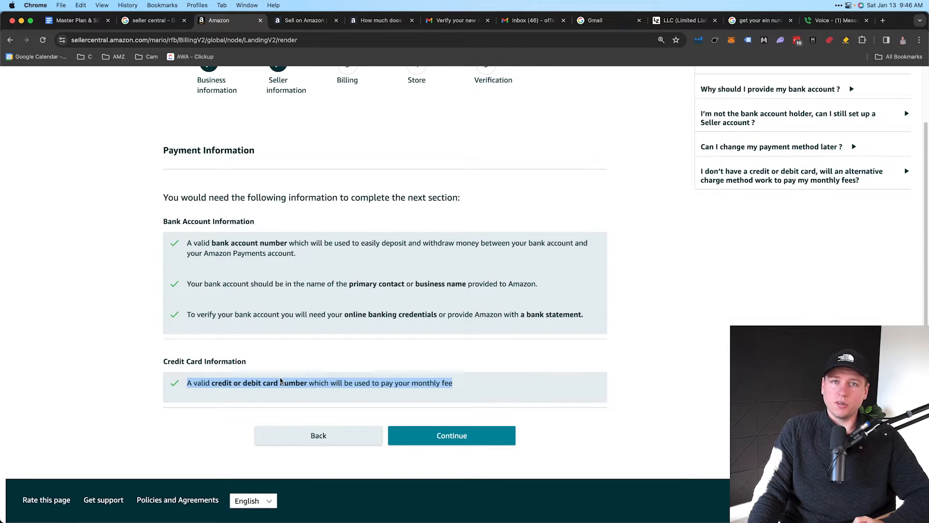
{"action": "left_click", "coordinate": [187, 383]}
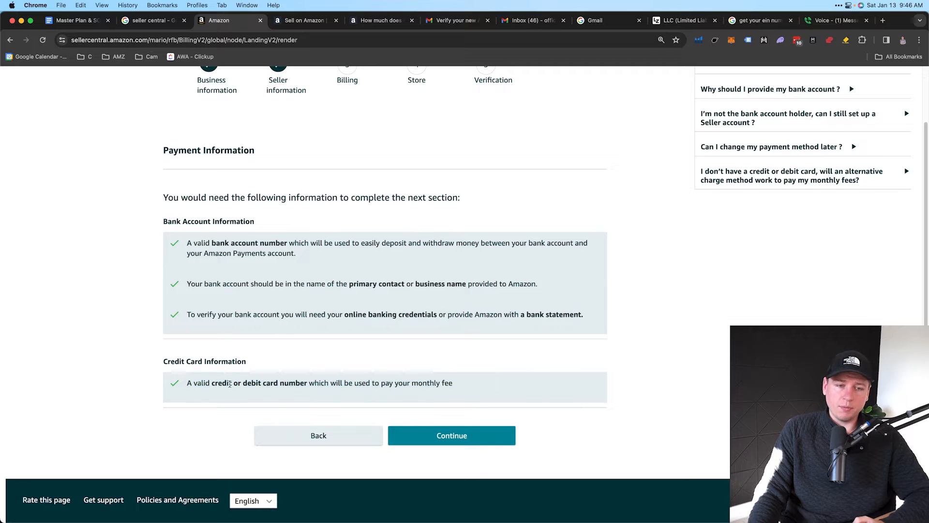
{"action": "left_click_drag", "start_coordinate": [187, 383], "coordinate": [453, 383]}
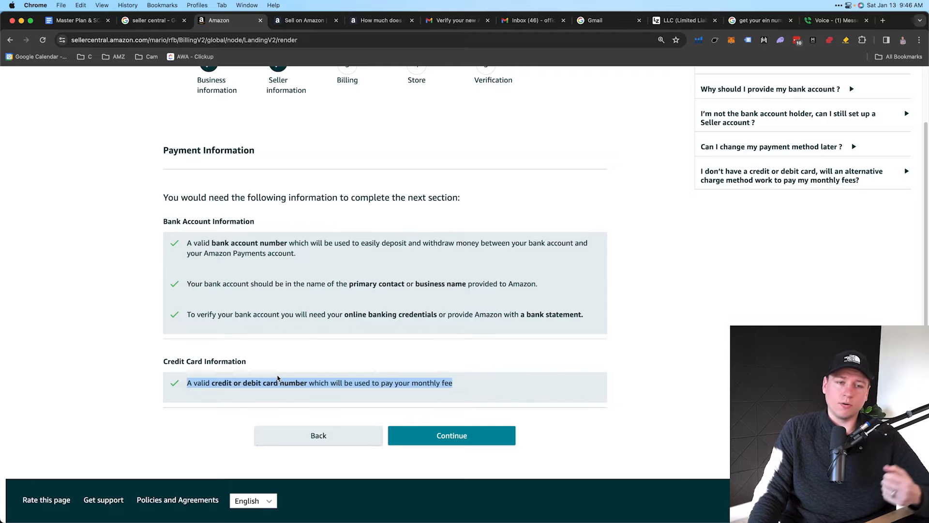
{"action": "left_click", "coordinate": [208, 384]}
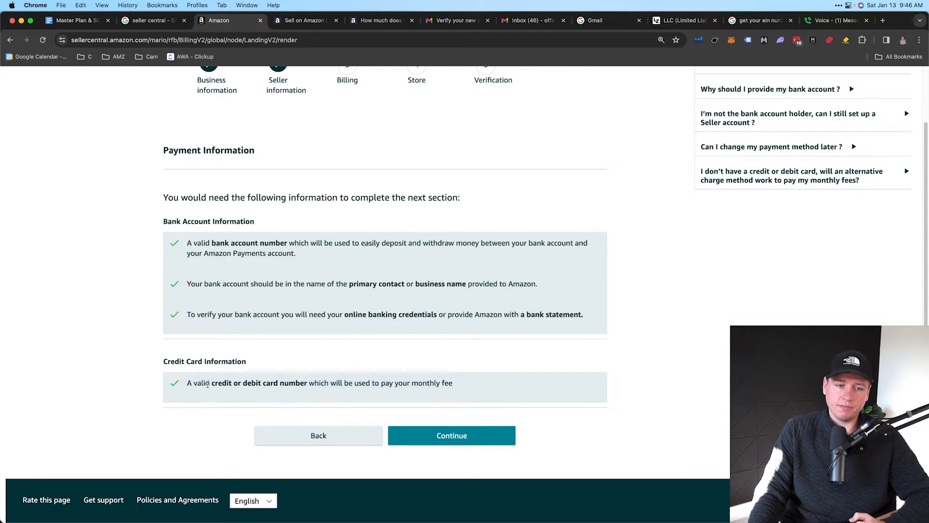
{"action": "left_click_drag", "start_coordinate": [188, 384], "coordinate": [457, 385]}
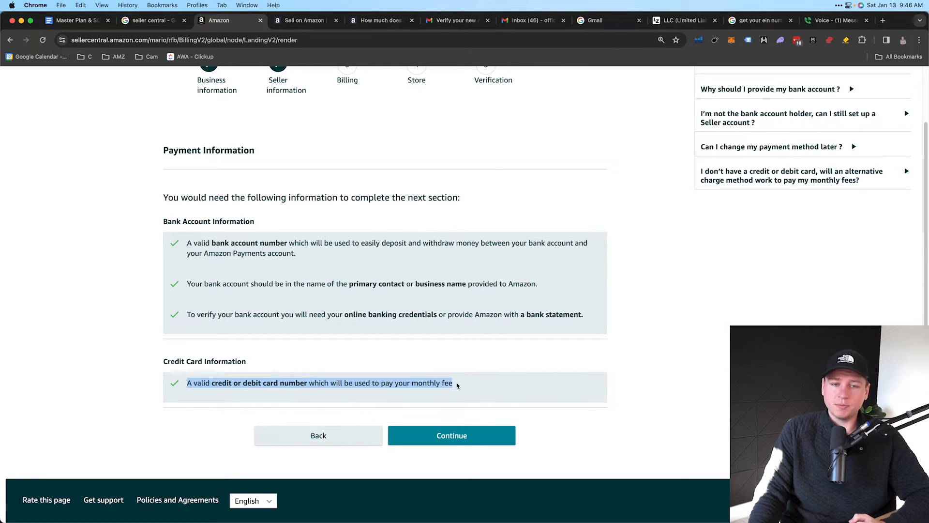
{"action": "left_click", "coordinate": [278, 382]}
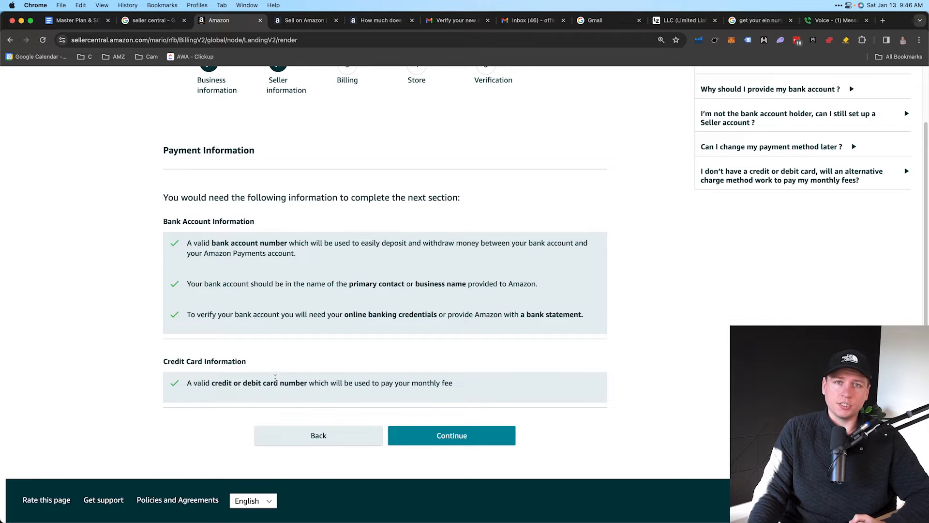
{"action": "left_click_drag", "start_coordinate": [210, 384], "coordinate": [236, 382]}
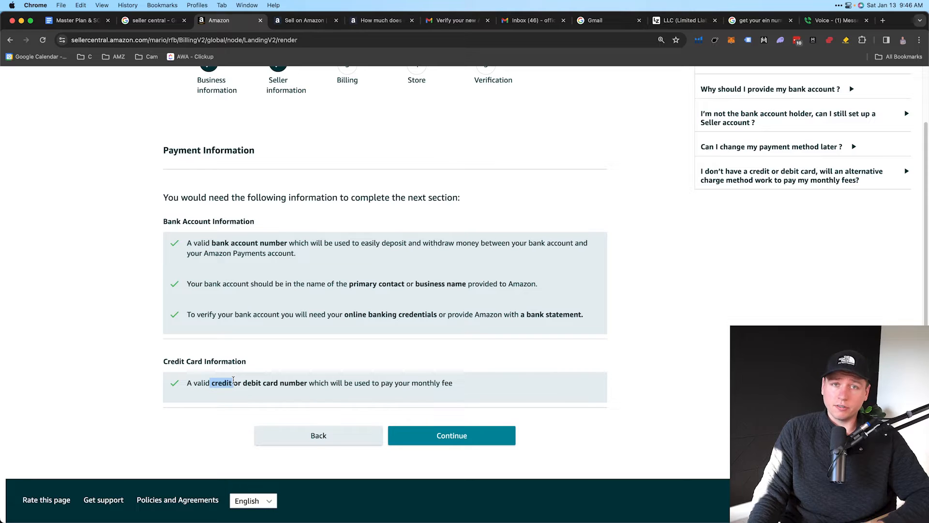
{"action": "left_click_drag", "start_coordinate": [244, 384], "coordinate": [278, 383]}
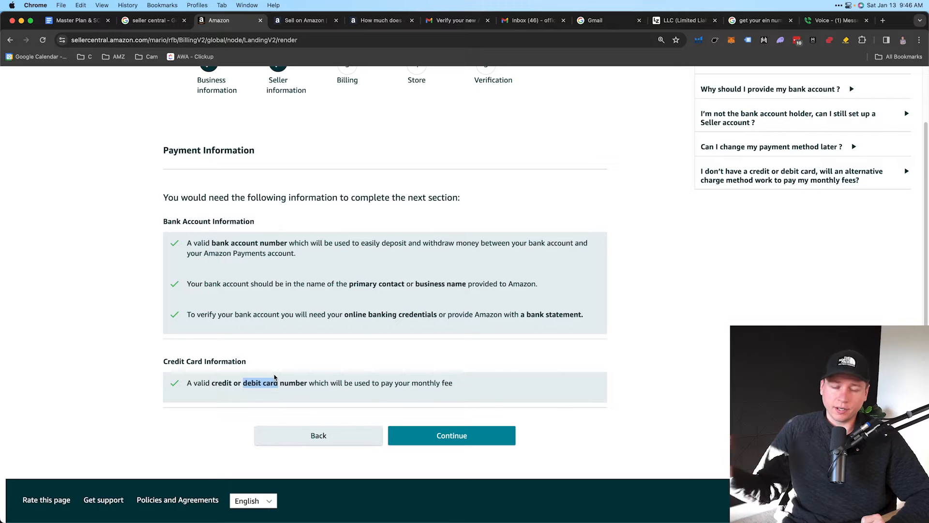
{"action": "left_click", "coordinate": [253, 383]}
{"action": "left_click_drag", "start_coordinate": [243, 383], "coordinate": [280, 383]}
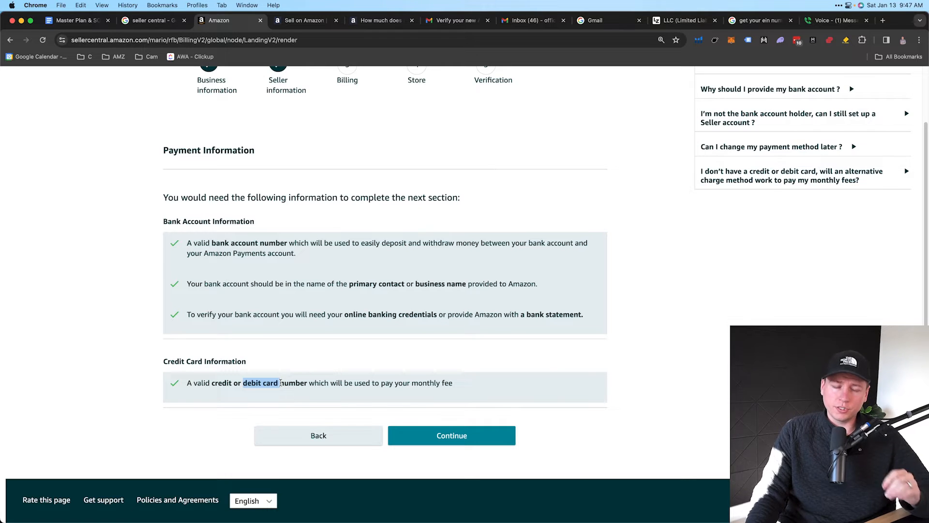
Emphasize the word 'credit', then continue to the Add a Bank Account form
{"action": "left_click_drag", "start_coordinate": [212, 383], "coordinate": [232, 383]}
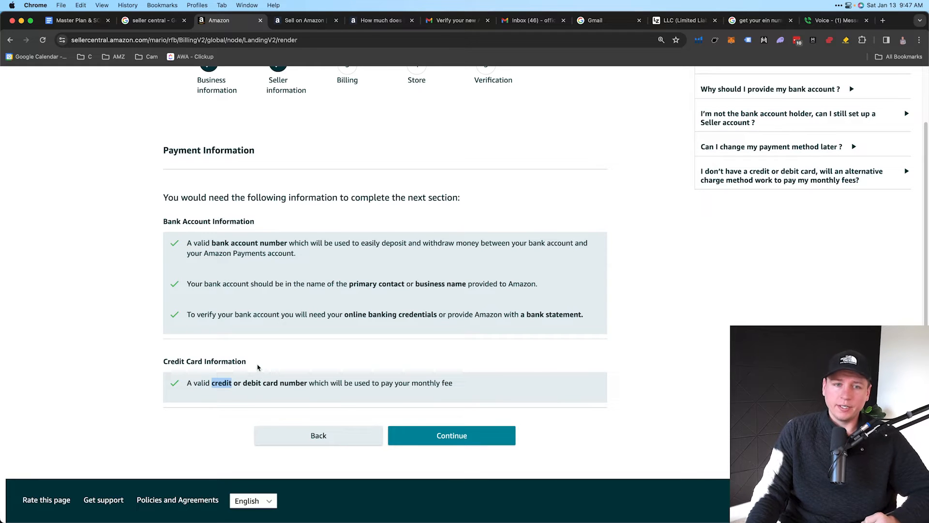
{"action": "left_click", "coordinate": [397, 283]}
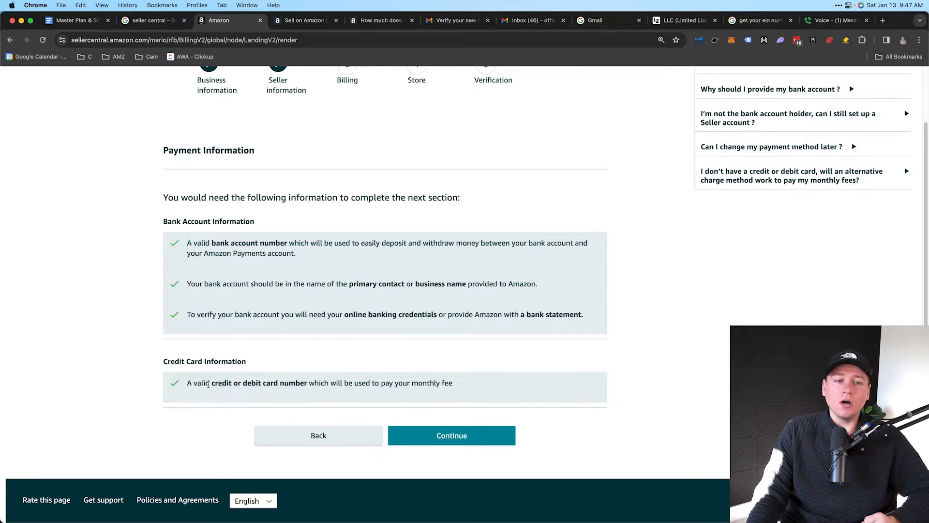
{"action": "left_click_drag", "start_coordinate": [232, 383], "coordinate": [211, 383]}
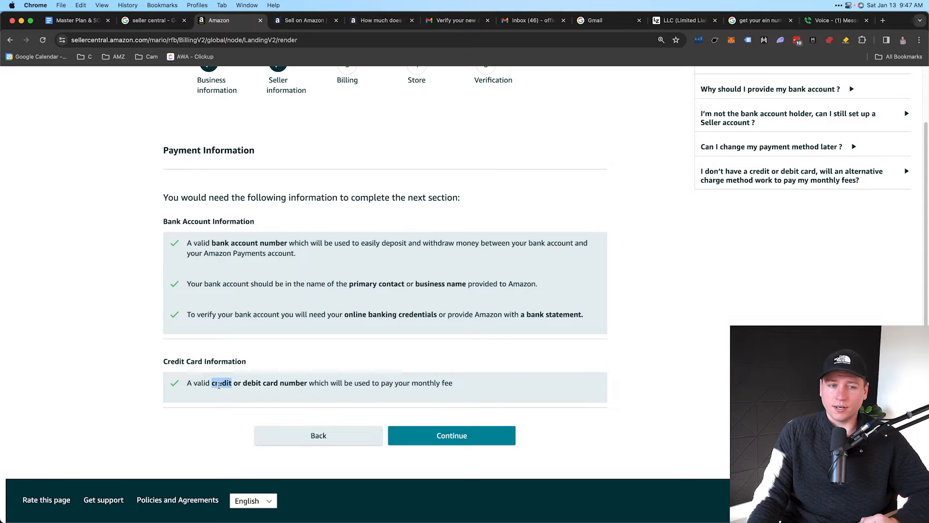
{"action": "left_click", "coordinate": [211, 384]}
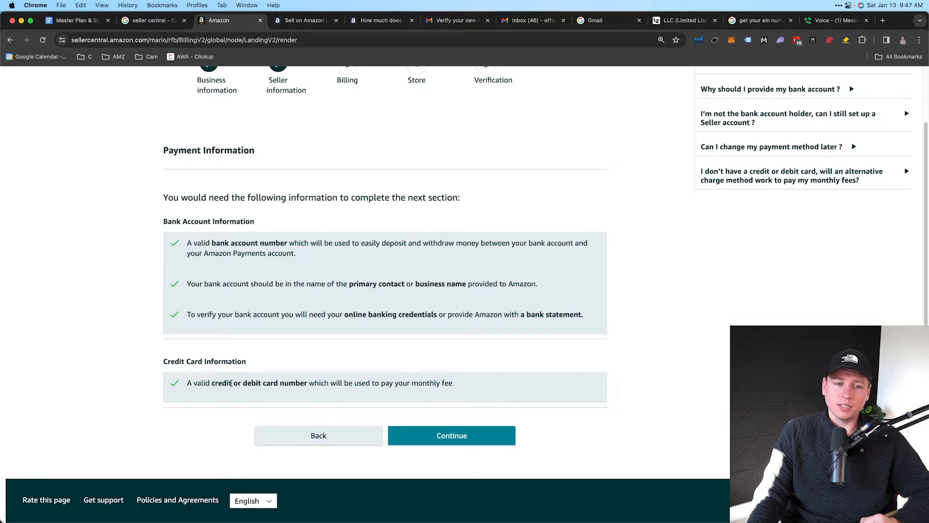
{"action": "double_click", "coordinate": [231, 384]}
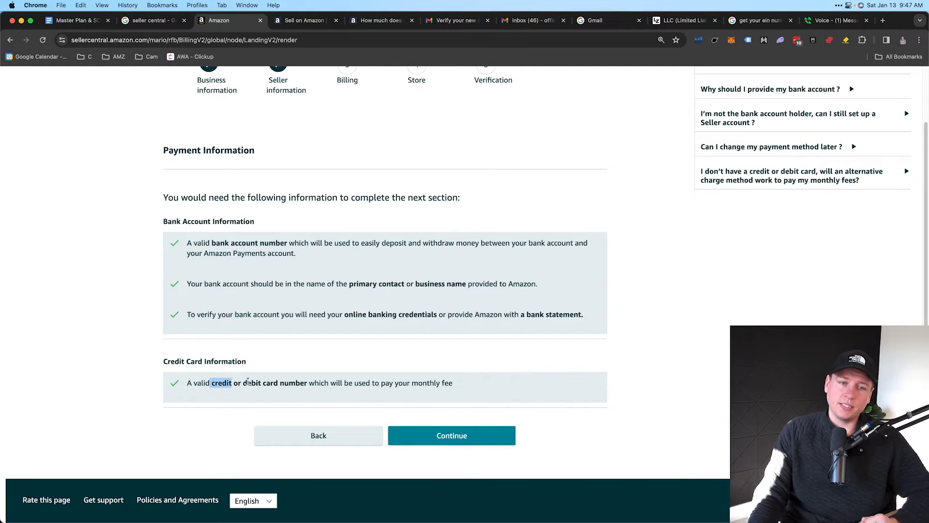
{"action": "left_click", "coordinate": [219, 386]}
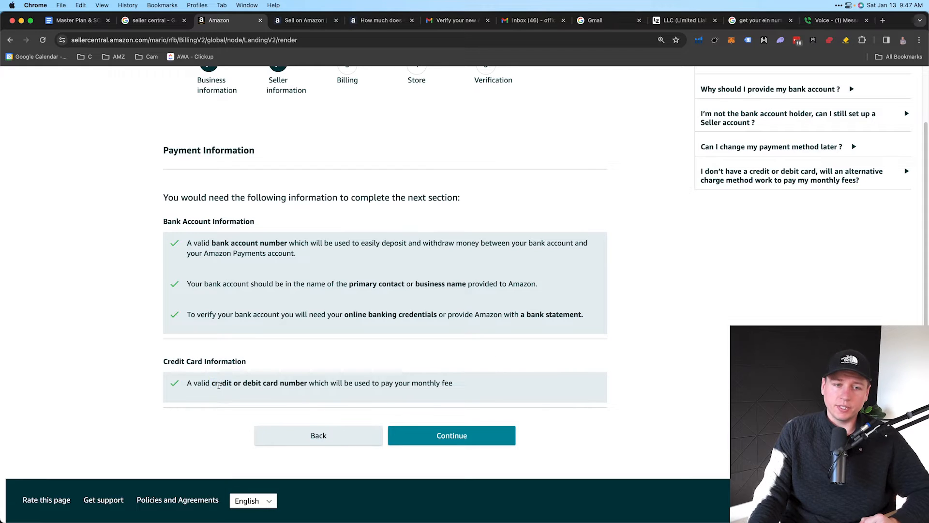
{"action": "left_click_drag", "start_coordinate": [211, 383], "coordinate": [231, 382]}
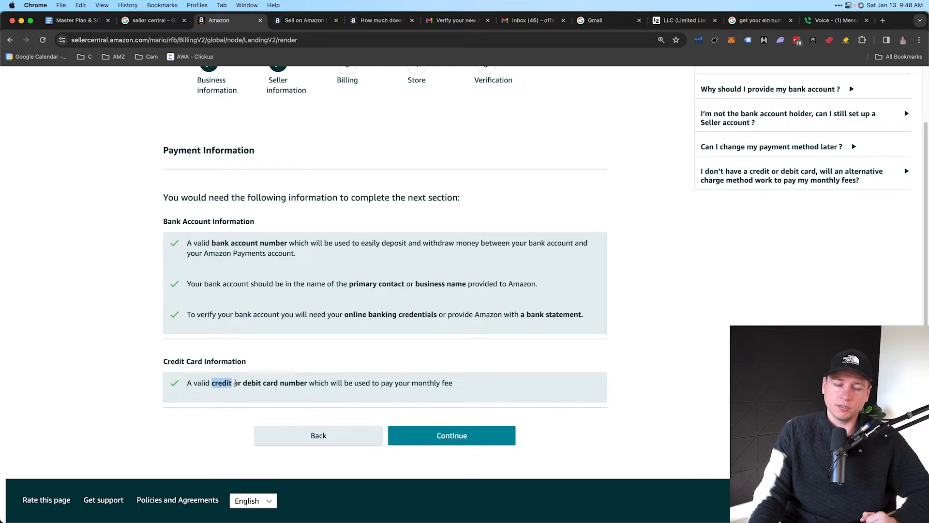
{"action": "left_click", "coordinate": [235, 383]}
{"action": "left_click", "coordinate": [424, 436]}
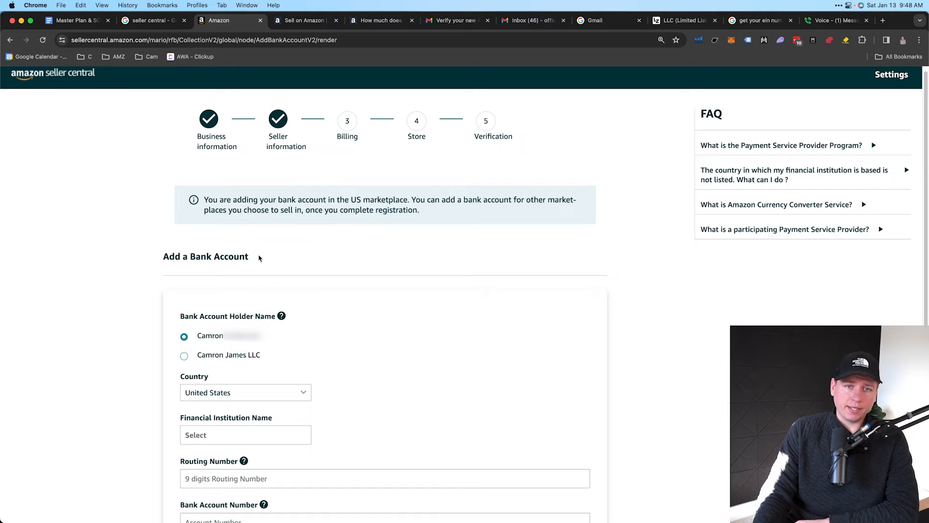
Highlight the 'in the US marketplace' wording in the bank account notice
{"action": "left_click_drag", "start_coordinate": [329, 200], "coordinate": [407, 198]}
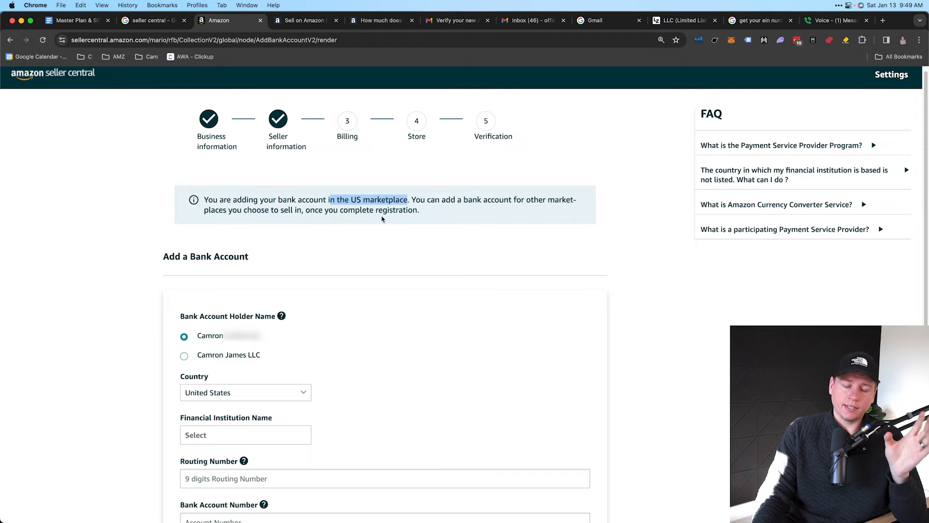
{"action": "left_click", "coordinate": [337, 206]}
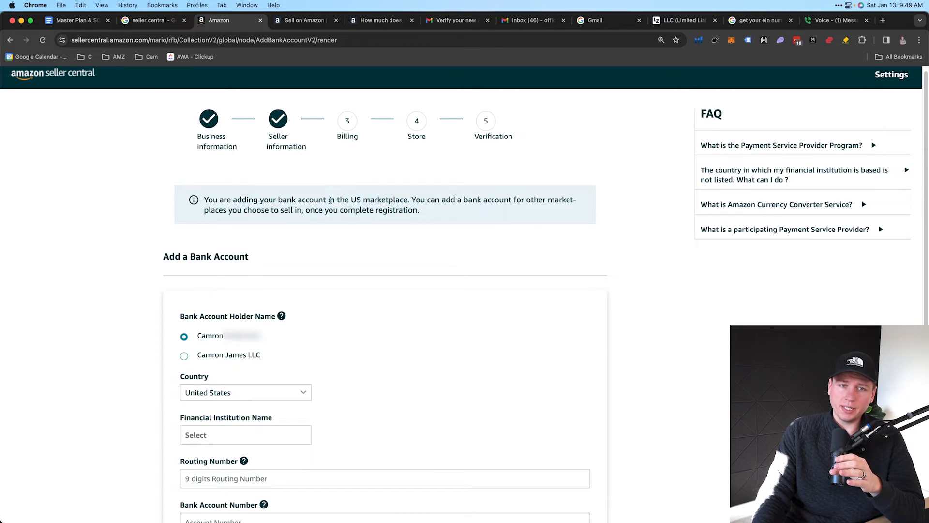
{"action": "left_click_drag", "start_coordinate": [330, 199], "coordinate": [405, 199]}
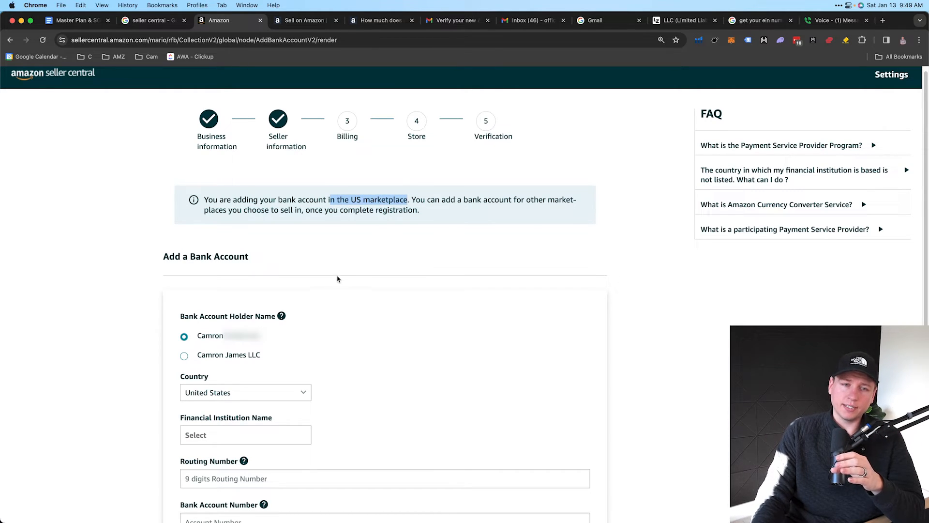
{"action": "scroll", "coordinate": [338, 279], "scroll_direction": "down", "scroll_amount": 1}
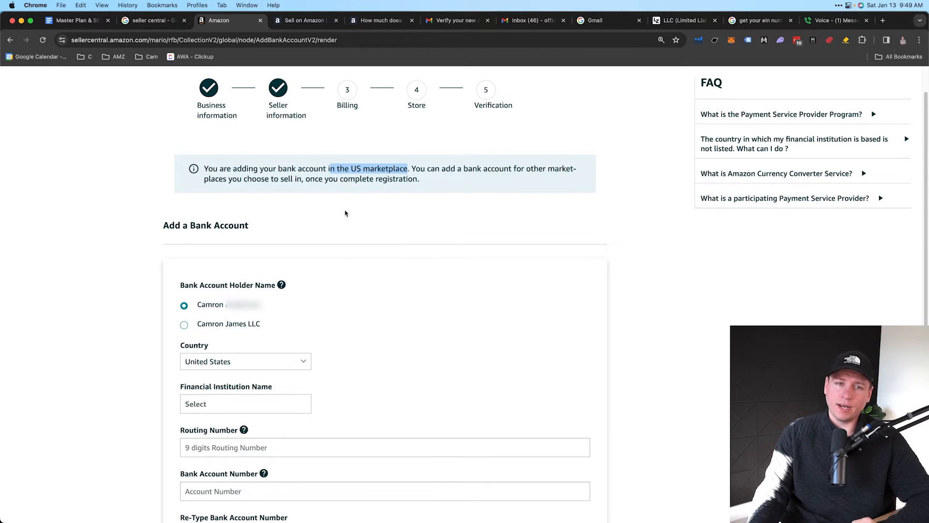
{"action": "left_click", "coordinate": [339, 173]}
{"action": "left_click_drag", "start_coordinate": [335, 170], "coordinate": [406, 167]}
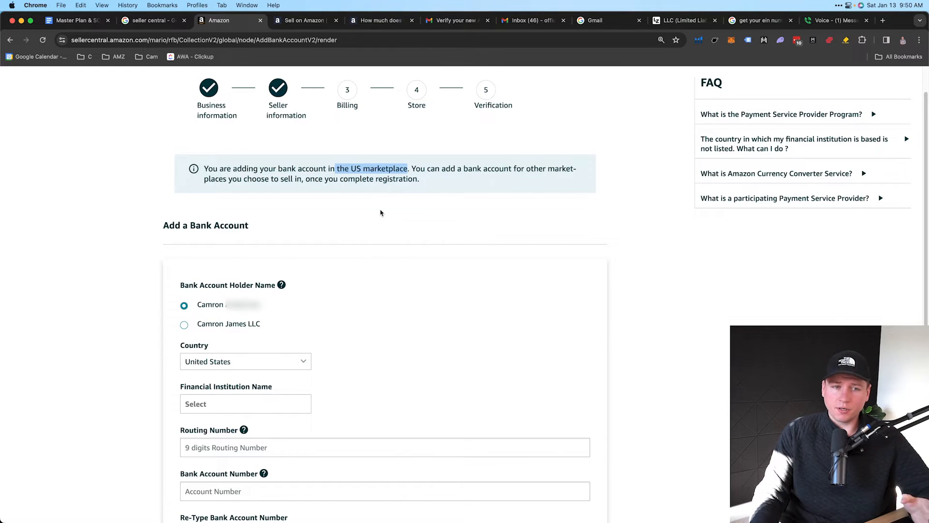
Select the LLC as the Bank Account Holder Name
{"action": "scroll", "coordinate": [352, 261], "scroll_direction": "down", "scroll_amount": 1}
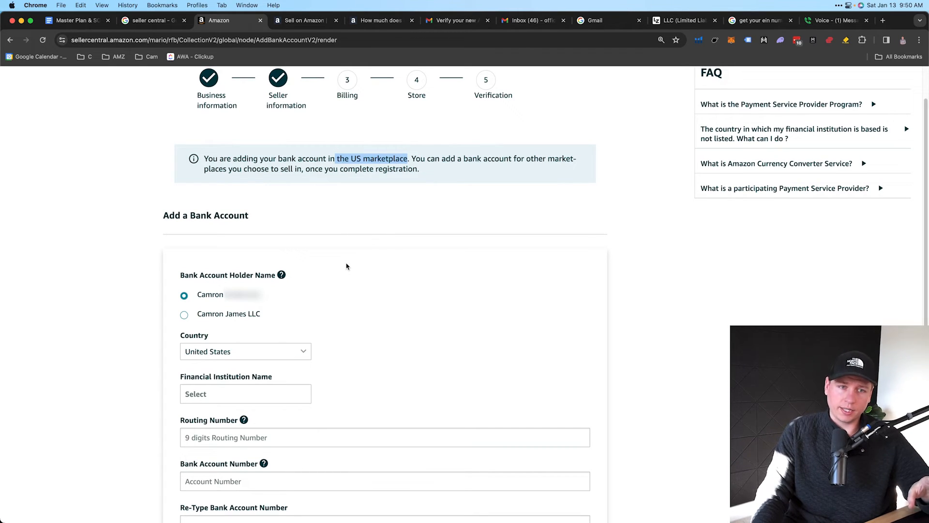
{"action": "scroll", "coordinate": [300, 254], "scroll_direction": "down", "scroll_amount": 3}
{"action": "left_click", "coordinate": [248, 248]}
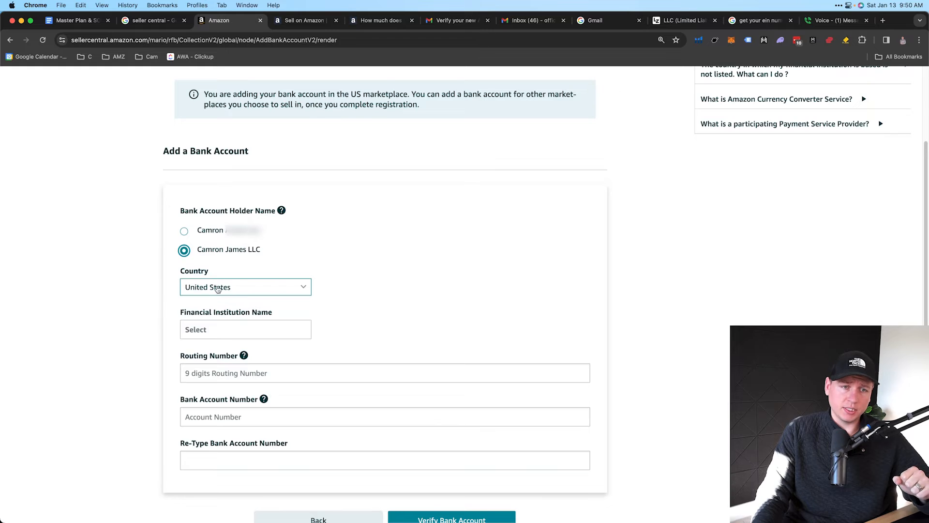
Pick Bank of America from the Financial Institution Name dropdown
{"action": "left_click", "coordinate": [225, 322]}
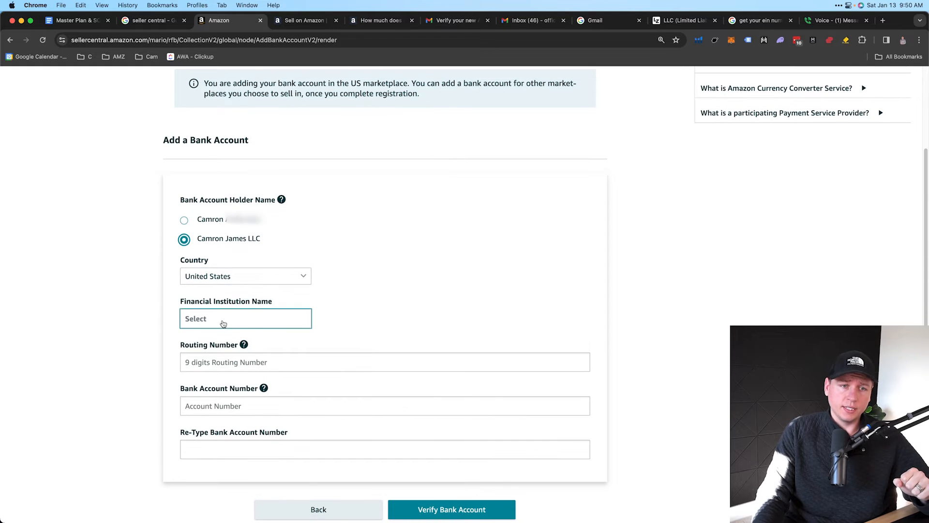
{"action": "scroll", "coordinate": [227, 344], "scroll_direction": "down", "scroll_amount": 5}
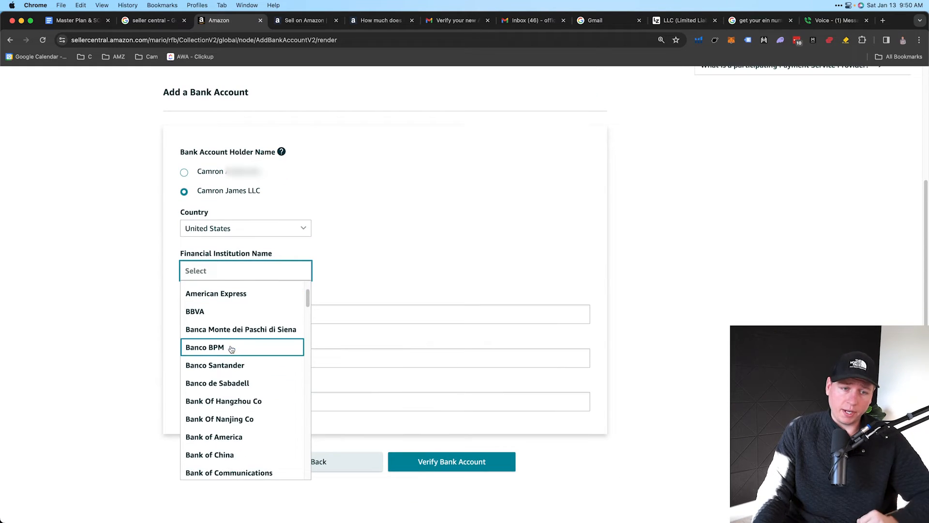
{"action": "scroll", "coordinate": [231, 349], "scroll_direction": "down", "scroll_amount": 2}
{"action": "scroll", "coordinate": [228, 363], "scroll_direction": "up", "scroll_amount": 3}
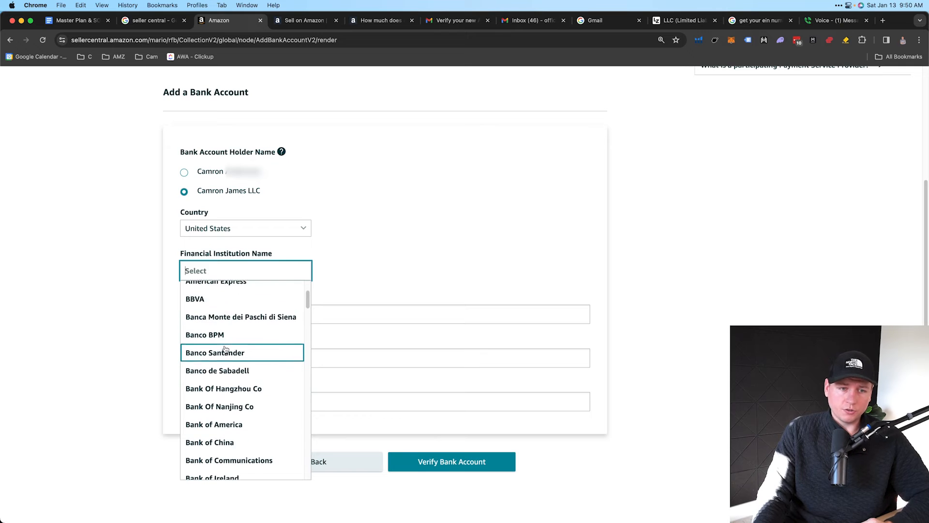
{"action": "scroll", "coordinate": [226, 376], "scroll_direction": "down", "scroll_amount": 3}
{"action": "scroll", "coordinate": [225, 375], "scroll_direction": "down", "scroll_amount": 15}
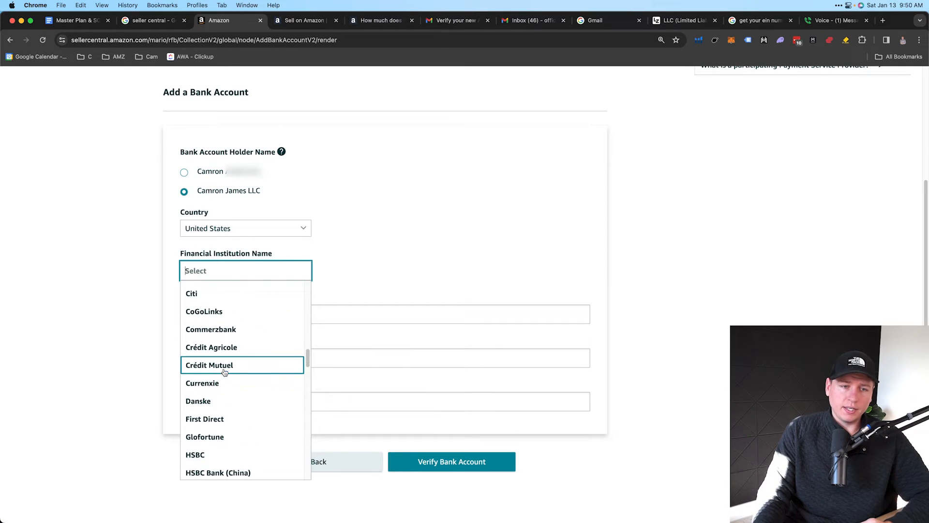
{"action": "scroll", "coordinate": [224, 372], "scroll_direction": "down", "scroll_amount": 10}
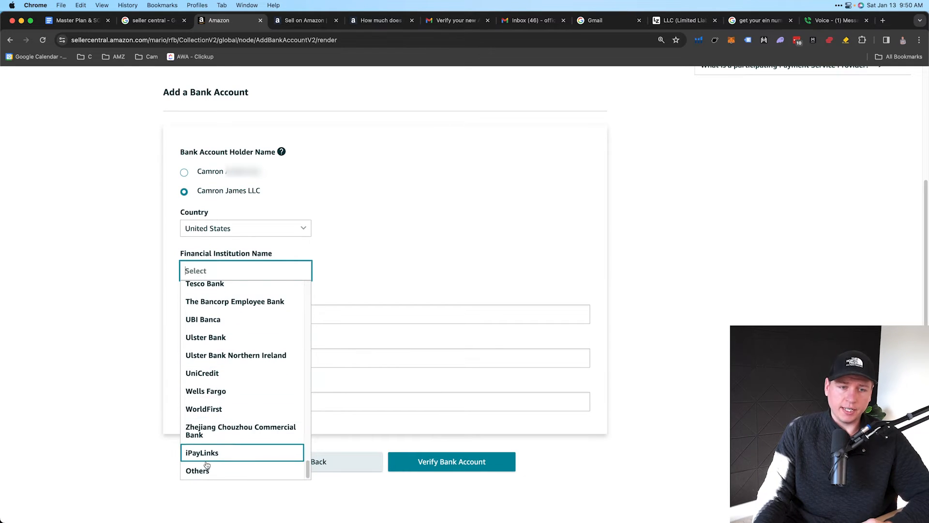
{"action": "scroll", "coordinate": [213, 412], "scroll_direction": "up", "scroll_amount": 5}
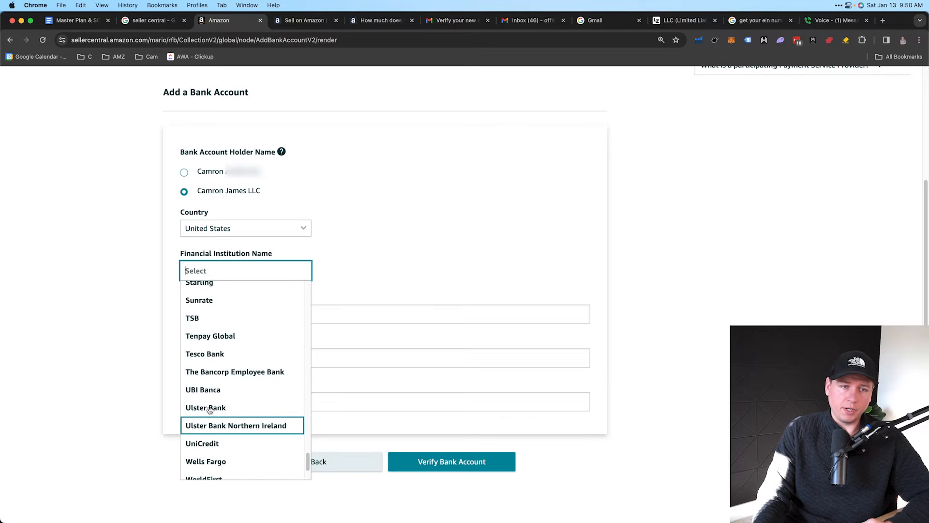
{"action": "scroll", "coordinate": [213, 435], "scroll_direction": "down", "scroll_amount": 5}
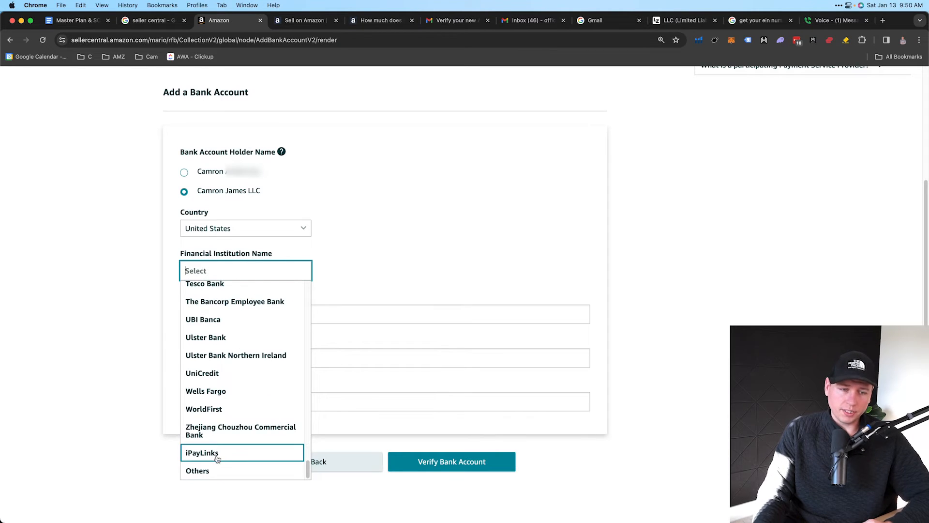
{"action": "scroll", "coordinate": [219, 429], "scroll_direction": "up", "scroll_amount": 1}
{"action": "scroll", "coordinate": [219, 429], "scroll_direction": "up", "scroll_amount": 1}
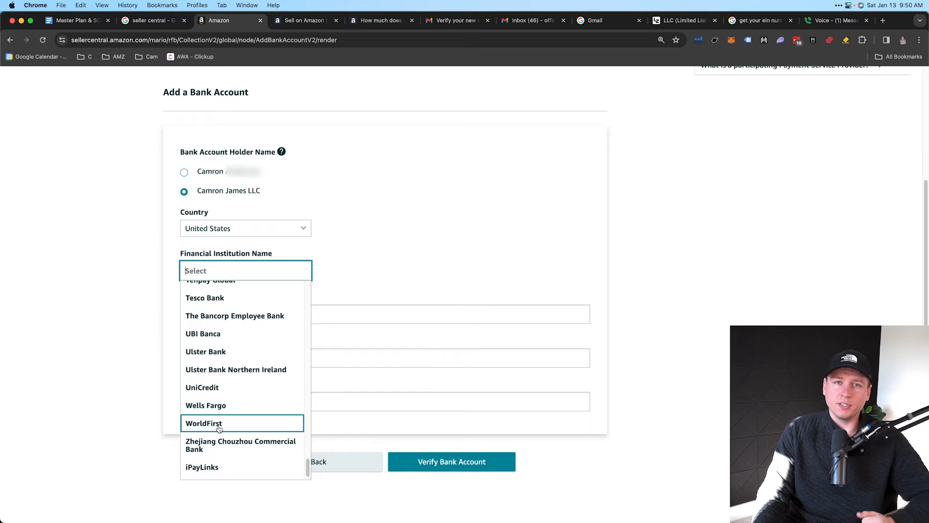
{"action": "scroll", "coordinate": [219, 429], "scroll_direction": "up", "scroll_amount": 5}
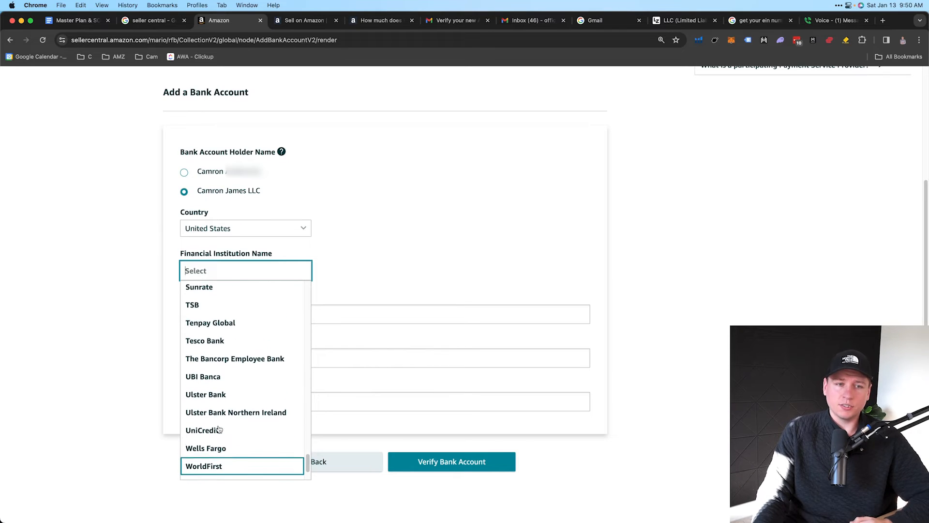
{"action": "scroll", "coordinate": [219, 428], "scroll_direction": "up", "scroll_amount": 3}
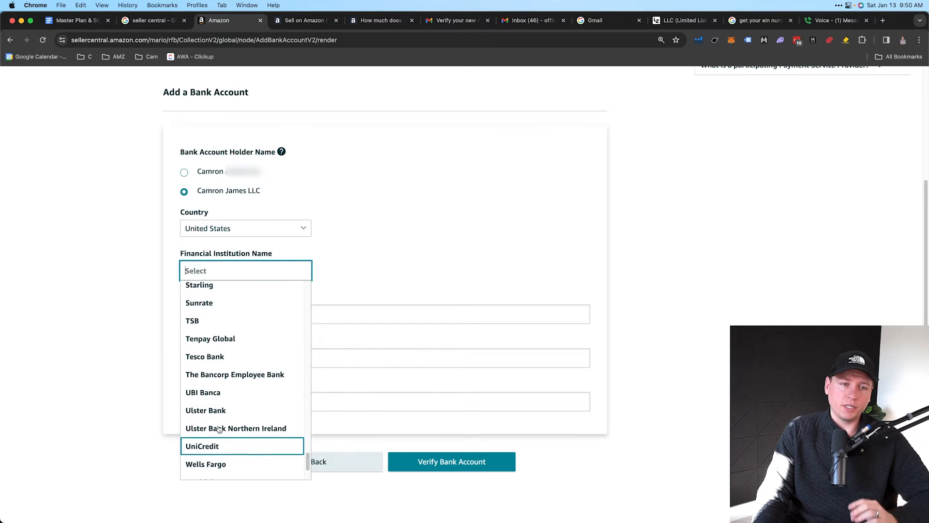
{"action": "scroll", "coordinate": [219, 429], "scroll_direction": "up", "scroll_amount": 5}
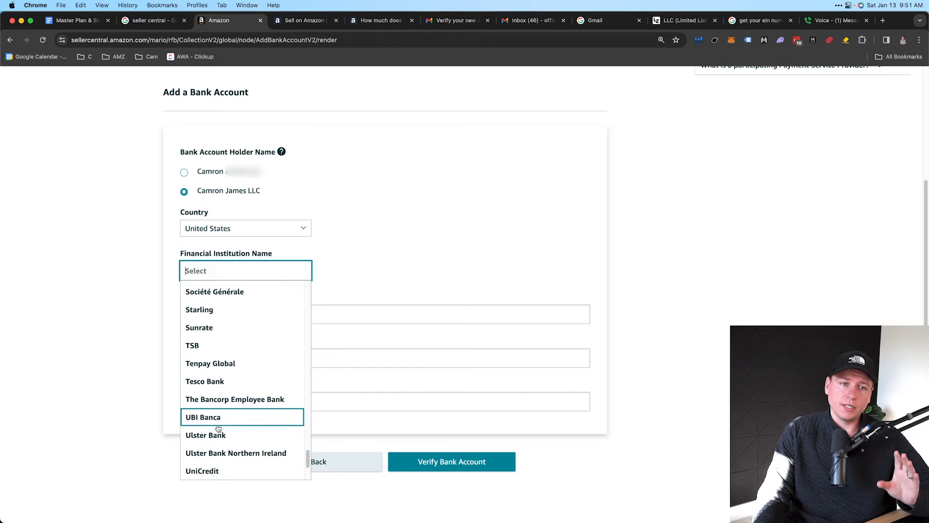
{"action": "scroll", "coordinate": [221, 429], "scroll_direction": "up", "scroll_amount": 2}
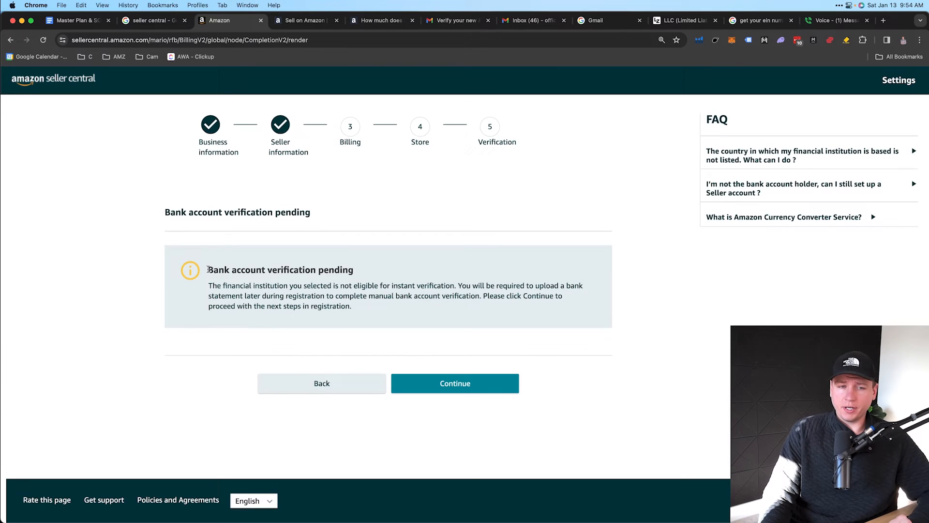
Review the verification pending notice about manual verification and uploading a bank statement later, then continue
{"action": "left_click_drag", "start_coordinate": [208, 269], "coordinate": [357, 268]}
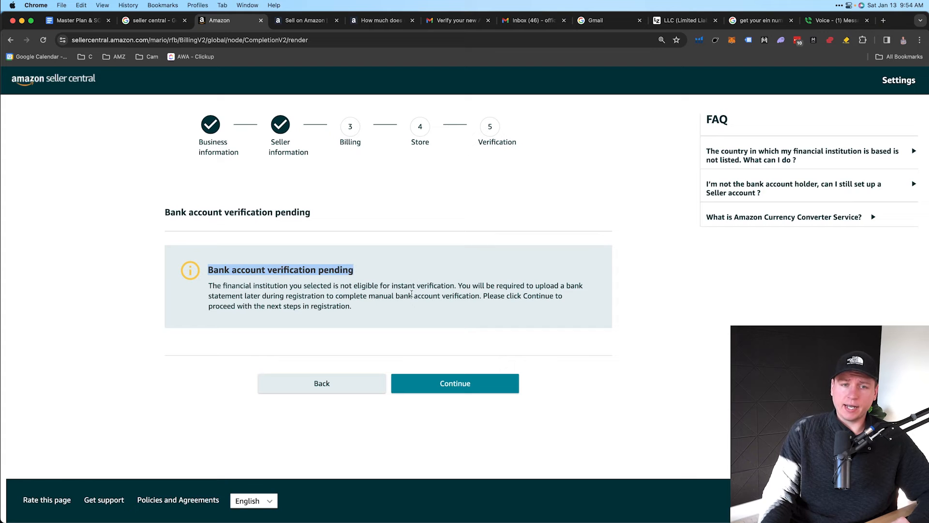
{"action": "left_click_drag", "start_coordinate": [393, 285], "coordinate": [455, 286]}
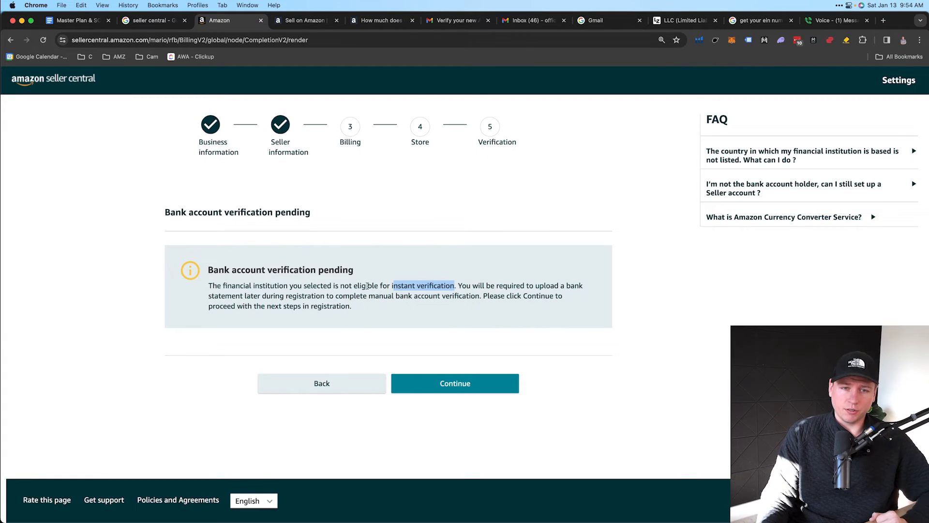
{"action": "left_click", "coordinate": [342, 307]}
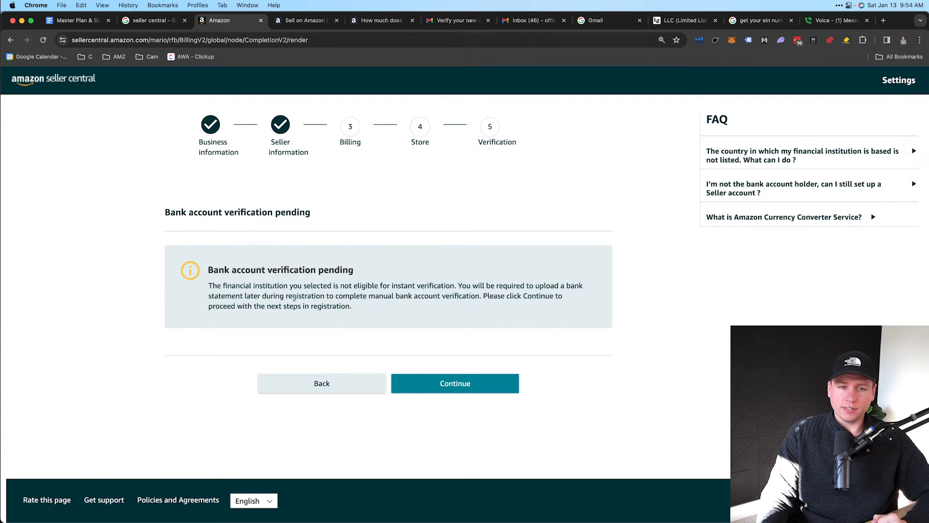
{"action": "left_click_drag", "start_coordinate": [292, 296], "coordinate": [481, 297]}
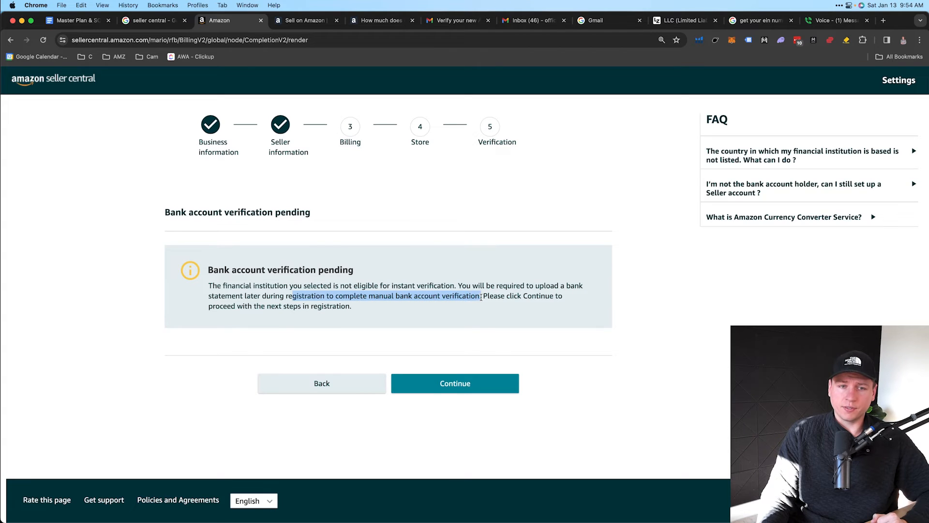
{"action": "left_click_drag", "start_coordinate": [535, 284], "coordinate": [585, 286]}
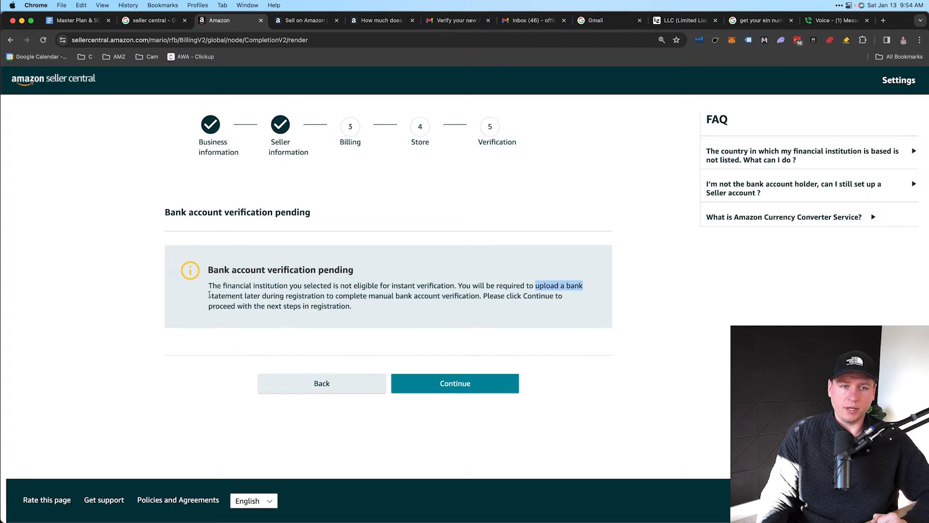
{"action": "left_click_drag", "start_coordinate": [208, 296], "coordinate": [257, 296]}
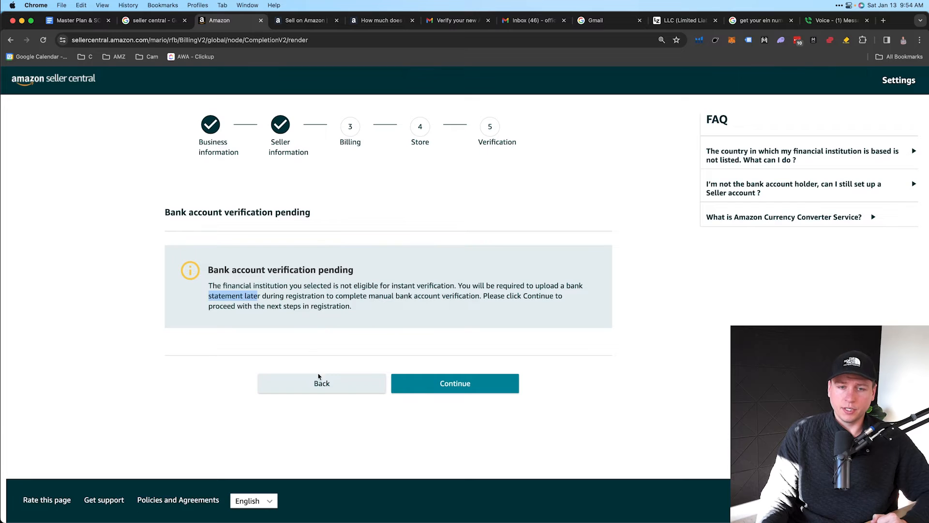
{"action": "left_click", "coordinate": [462, 385]}
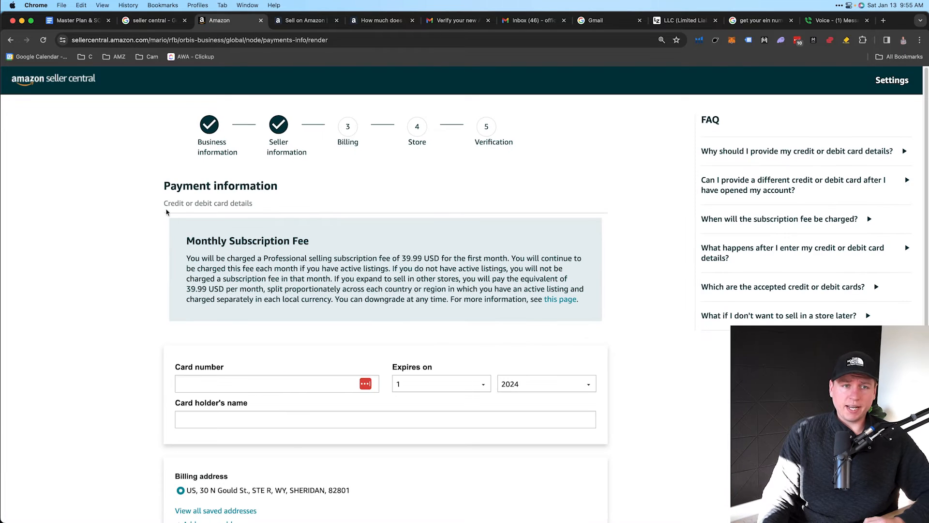
Highlight the card details subheading and the 39.99 USD monthly subscription fee explanation
{"action": "left_click_drag", "start_coordinate": [167, 212], "coordinate": [251, 204]}
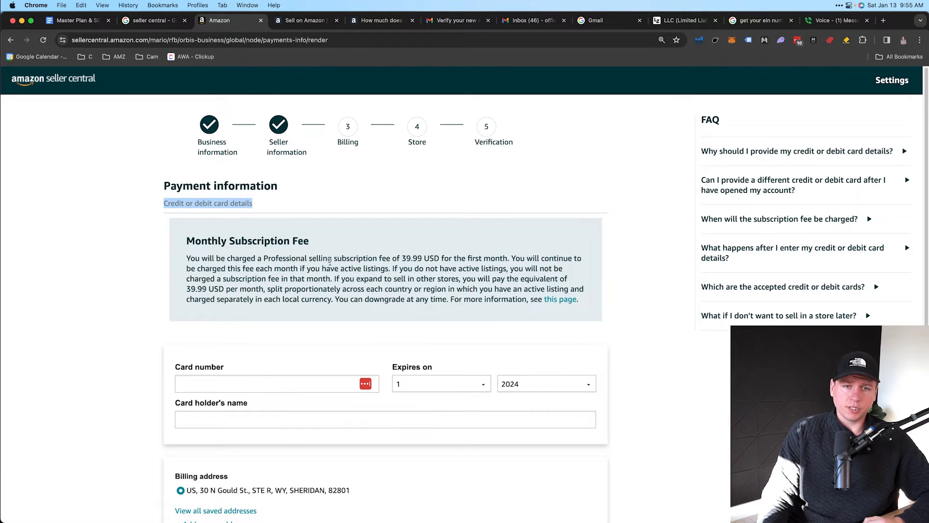
{"action": "left_click_drag", "start_coordinate": [291, 261], "coordinate": [443, 257]}
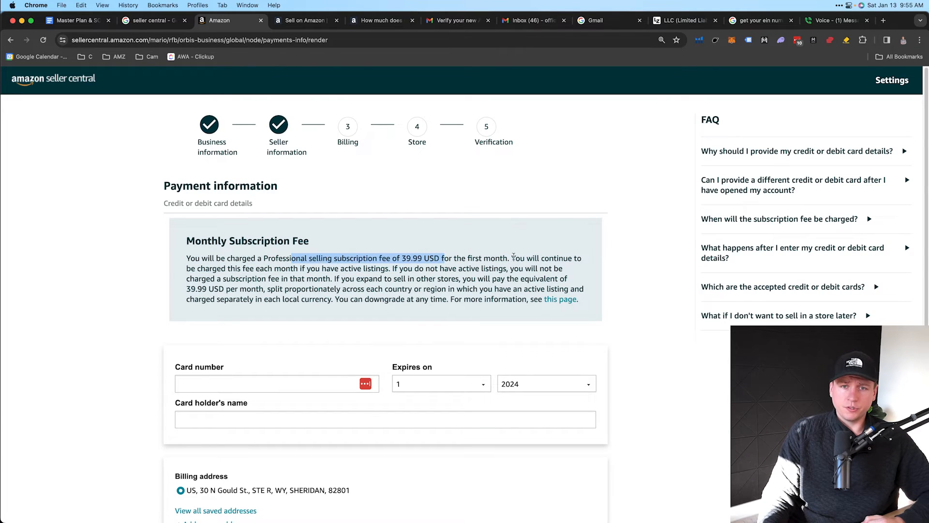
{"action": "left_click_drag", "start_coordinate": [513, 258], "coordinate": [394, 268]}
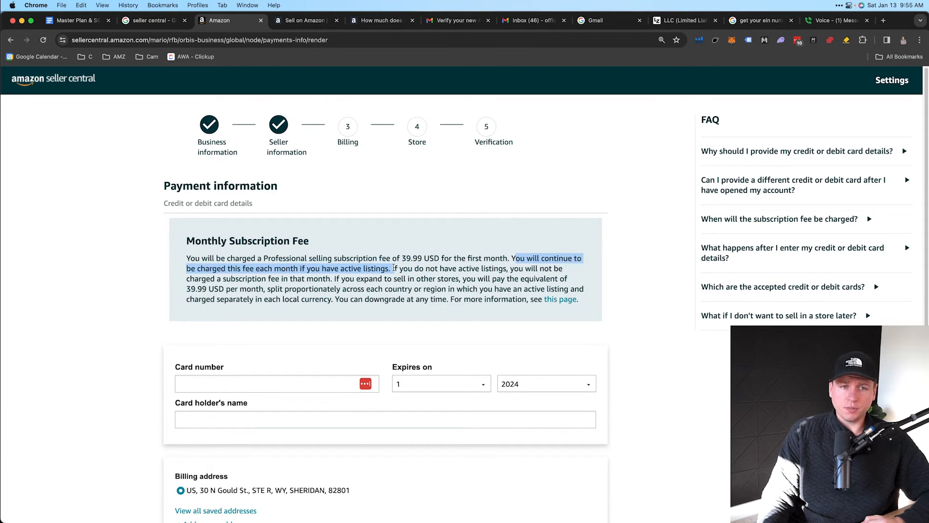
{"action": "left_click", "coordinate": [287, 272]}
{"action": "left_click_drag", "start_coordinate": [240, 269], "coordinate": [506, 269]}
{"action": "left_click_drag", "start_coordinate": [187, 279], "coordinate": [499, 258]}
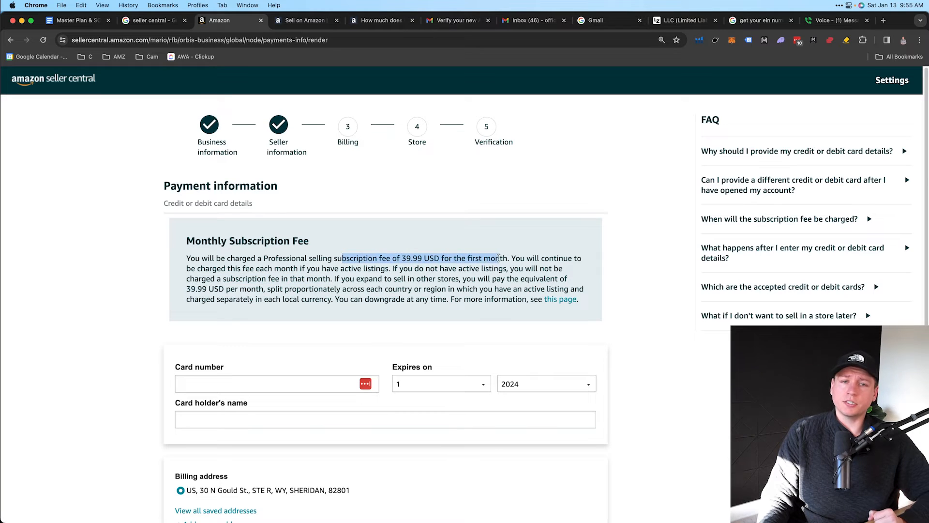
{"action": "left_click_drag", "start_coordinate": [184, 269], "coordinate": [218, 268]}
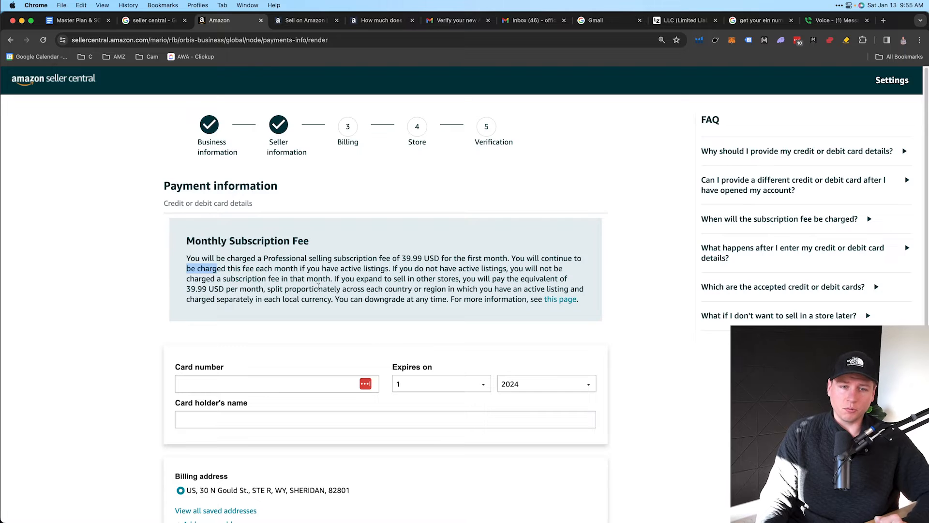
Review the card holder name and billing address fields, reaching Store and Product Information
{"action": "scroll", "coordinate": [318, 288], "scroll_direction": "down", "scroll_amount": 3}
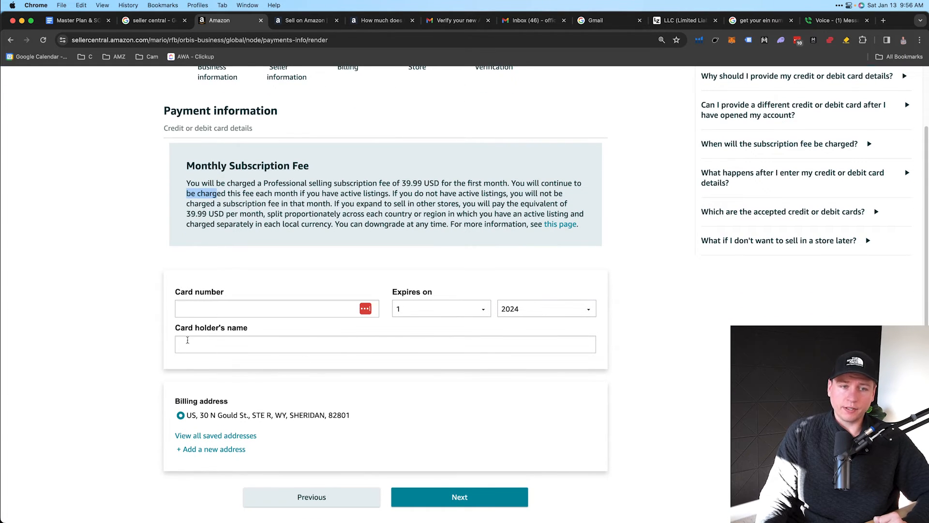
{"action": "left_click_drag", "start_coordinate": [179, 328], "coordinate": [249, 334]}
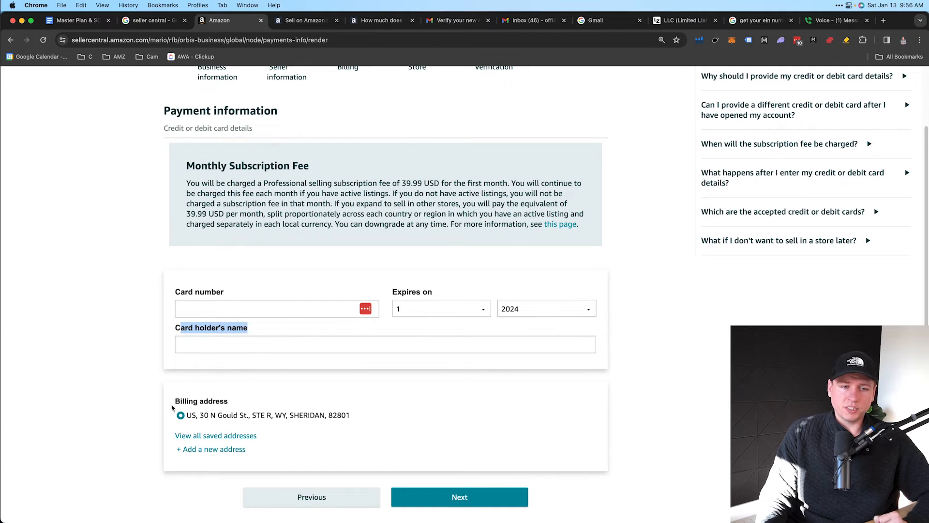
{"action": "left_click_drag", "start_coordinate": [174, 402], "coordinate": [233, 403]}
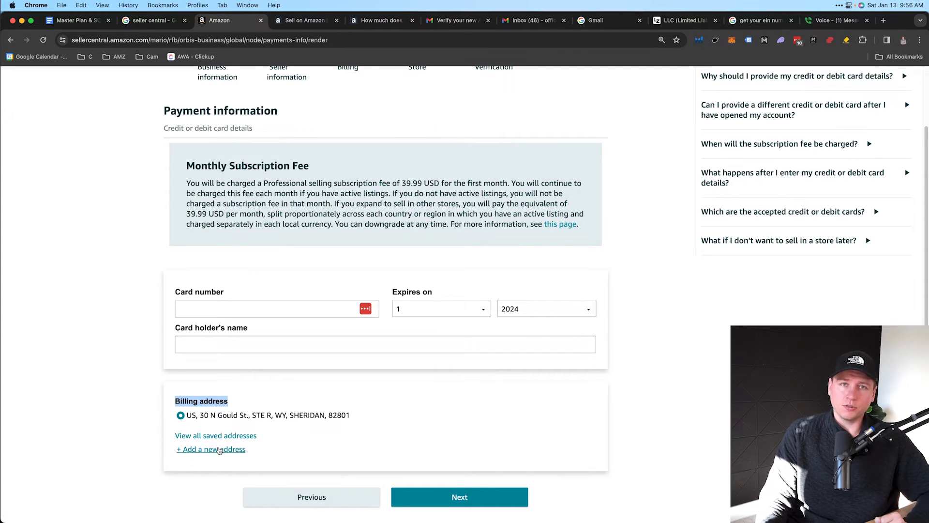
{"action": "scroll", "coordinate": [248, 380], "scroll_direction": "up", "scroll_amount": 1}
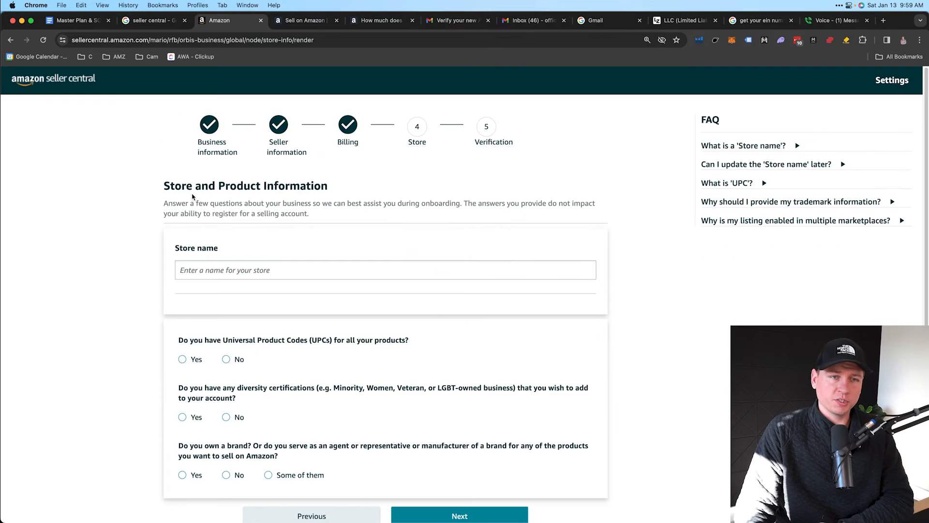
{"action": "left_click_drag", "start_coordinate": [168, 187], "coordinate": [335, 187]}
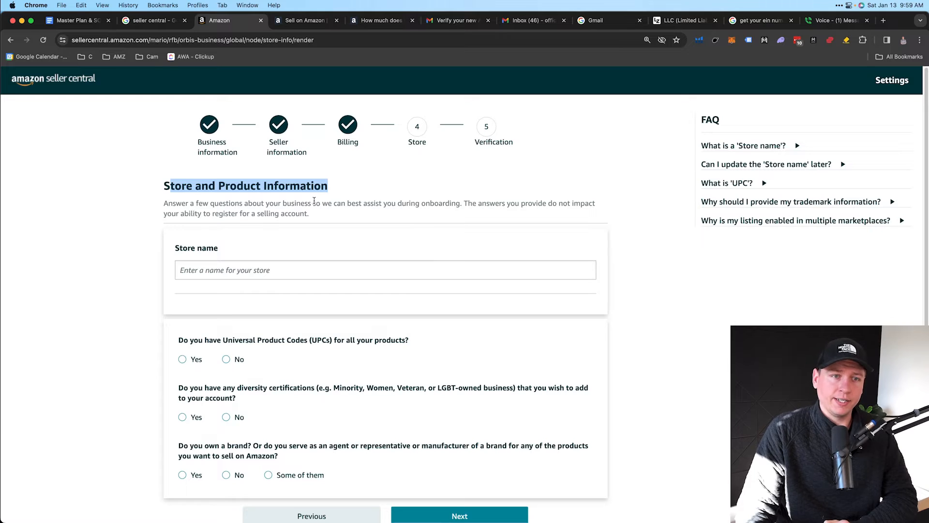
{"action": "scroll", "coordinate": [317, 204], "scroll_direction": "down", "scroll_amount": 3}
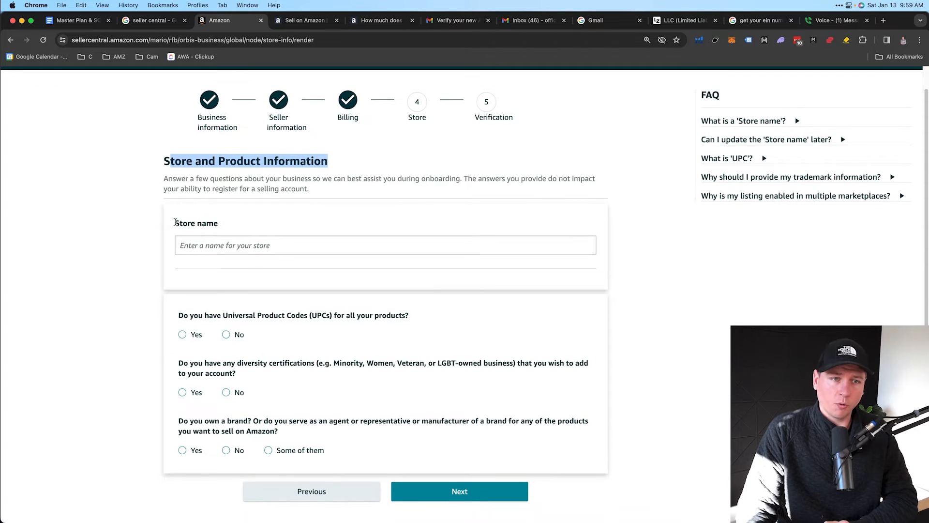
{"action": "left_click_drag", "start_coordinate": [175, 223], "coordinate": [215, 223]}
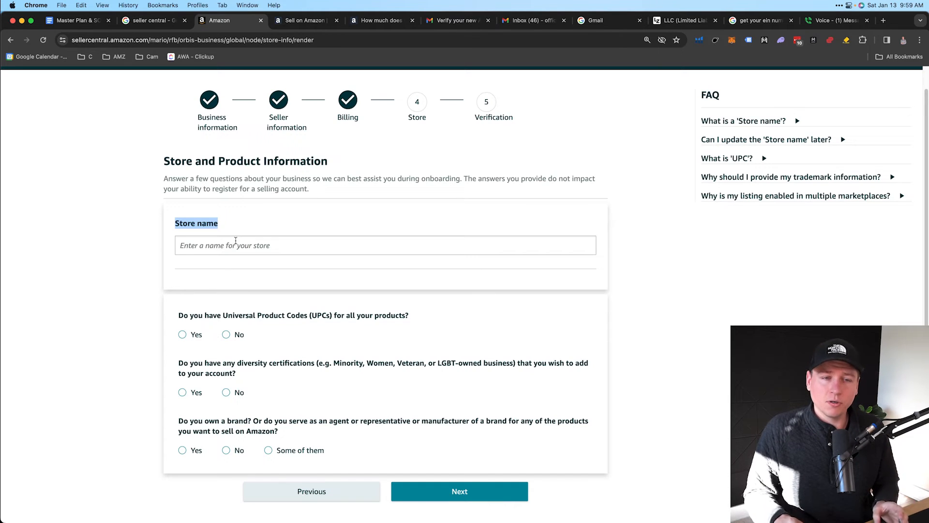
{"action": "left_click", "coordinate": [236, 240]}
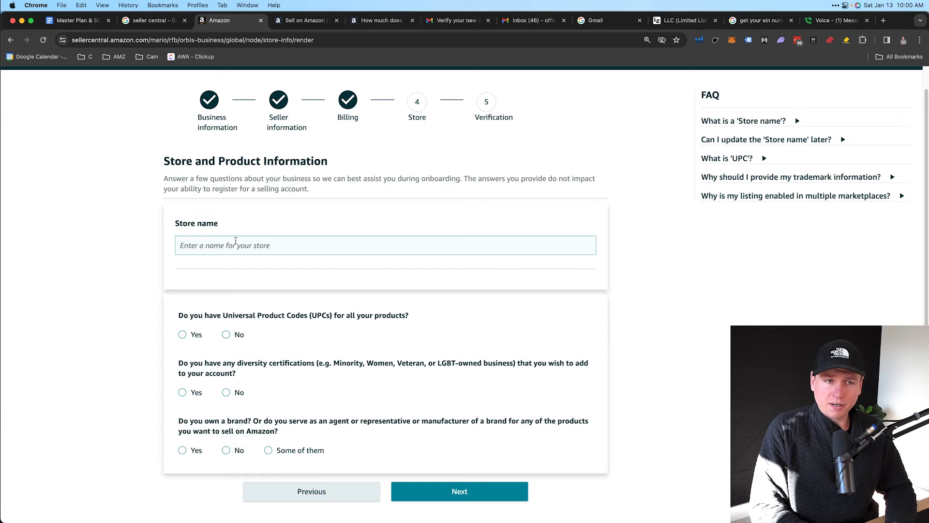
{"action": "type", "text": "Cam's Sotre"}
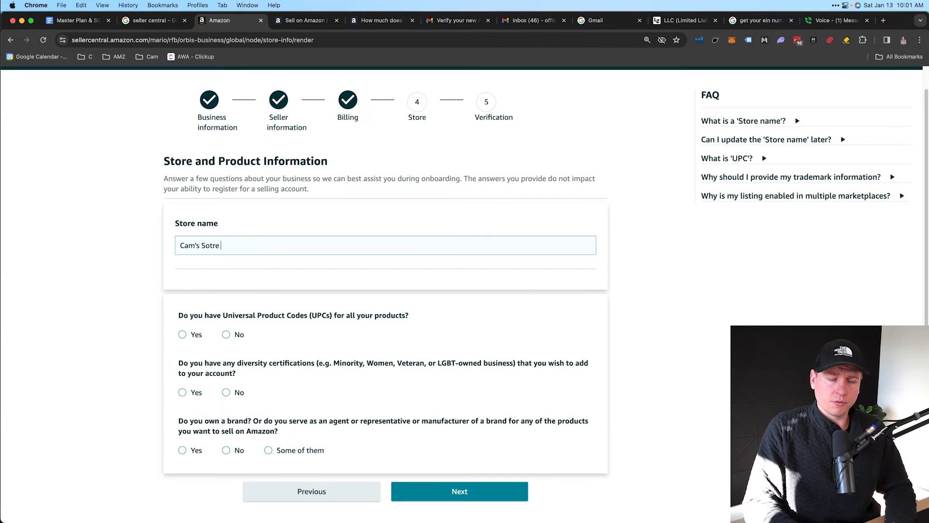
{"action": "key", "text": "BackSpace"}
{"action": "key", "text": "BackSpace"}
{"action": "key", "text": "BackSpace"}
{"action": "key", "text": "BackSpace"}
{"action": "key", "text": "BackSpace"}
{"action": "type", "text": "tore"}
{"action": "left_click", "coordinate": [248, 211]}
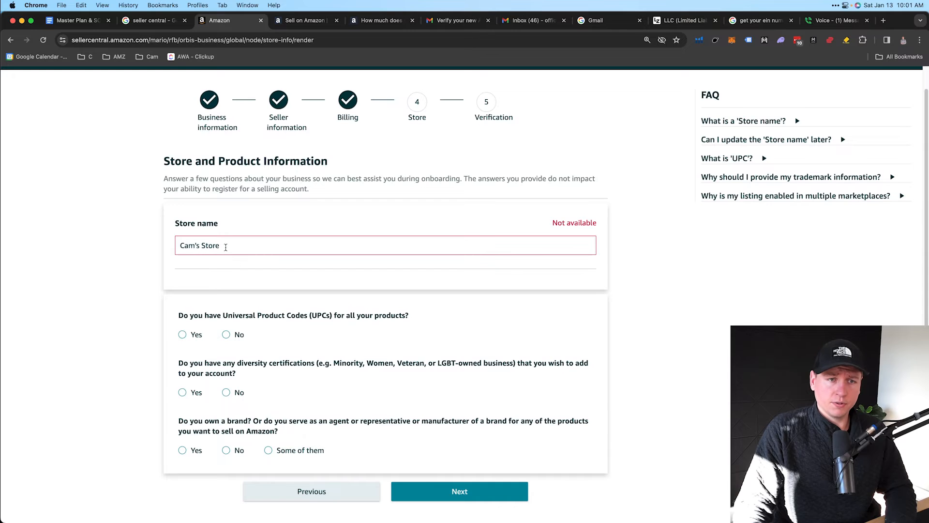
{"action": "type", "text": "front"}
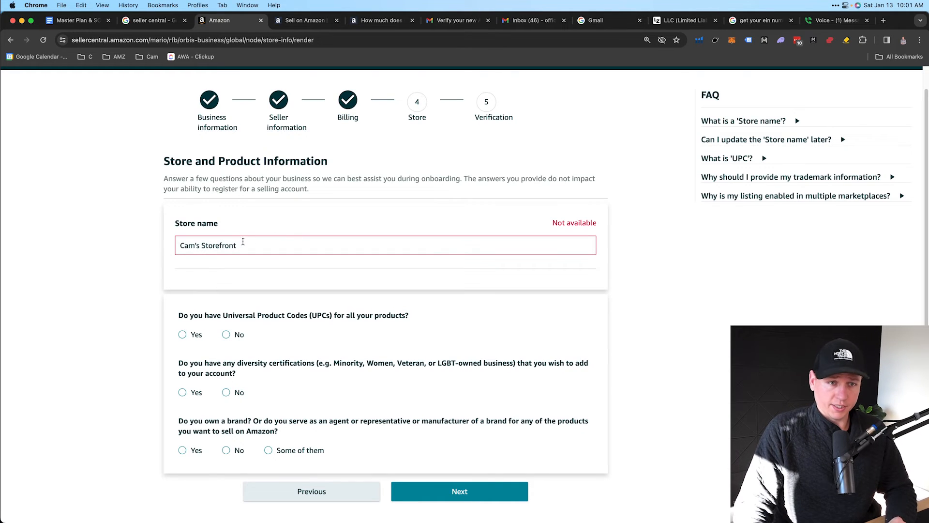
{"action": "left_click", "coordinate": [197, 245]}
{"action": "key", "text": "BackSpace"}
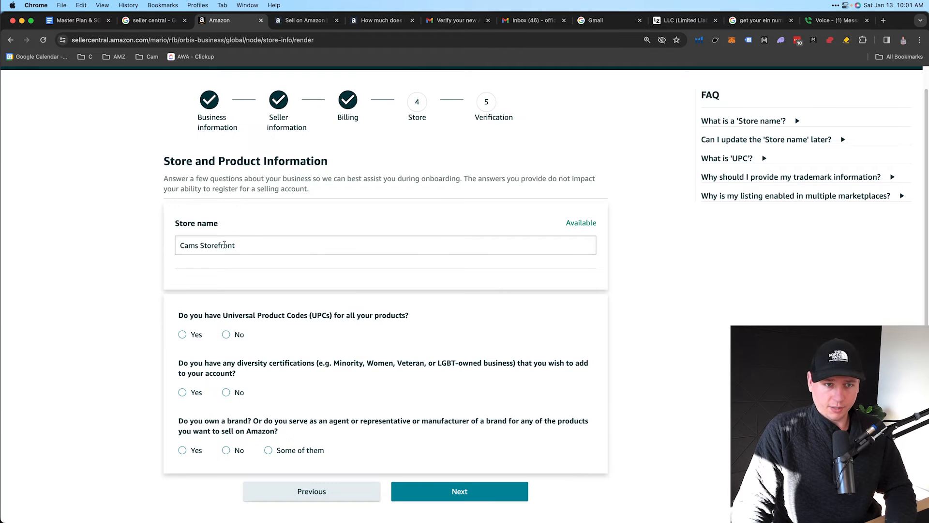
{"action": "left_click_drag", "start_coordinate": [236, 246], "coordinate": [181, 246]}
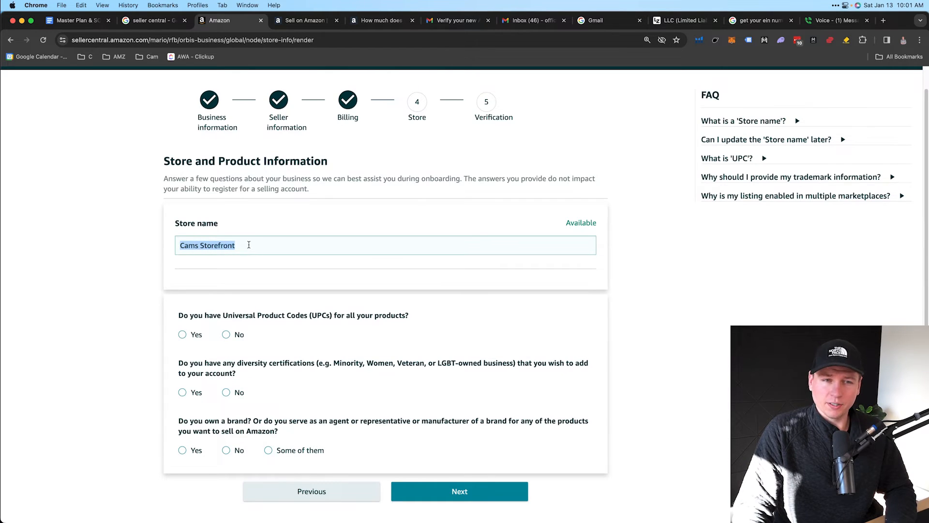
{"action": "left_click", "coordinate": [198, 247]}
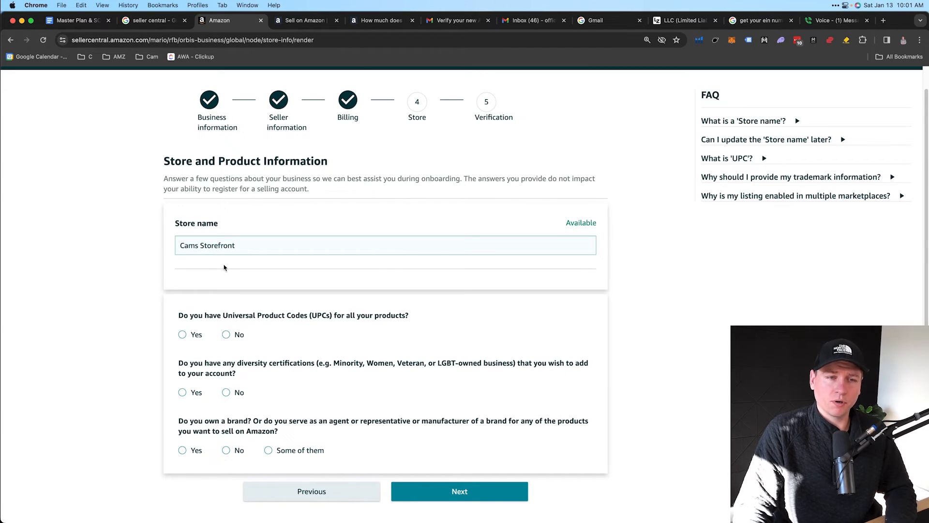
{"action": "scroll", "coordinate": [225, 268], "scroll_direction": "down", "scroll_amount": 1}
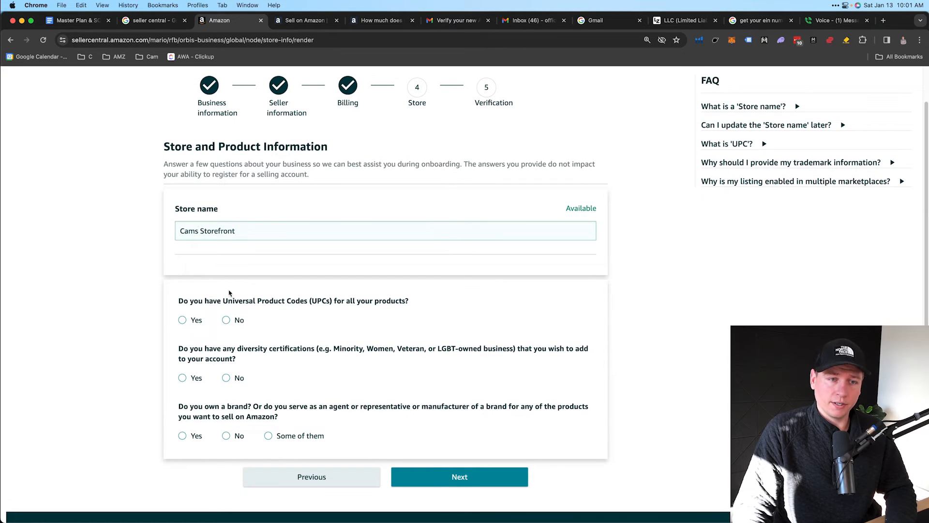
Answer No to having UPCs for all products and to diversity certifications
{"action": "scroll", "coordinate": [230, 293], "scroll_direction": "down", "scroll_amount": 1}
{"action": "left_click_drag", "start_coordinate": [179, 286], "coordinate": [405, 287]}
{"action": "scroll", "coordinate": [342, 297], "scroll_direction": "down", "scroll_amount": 1}
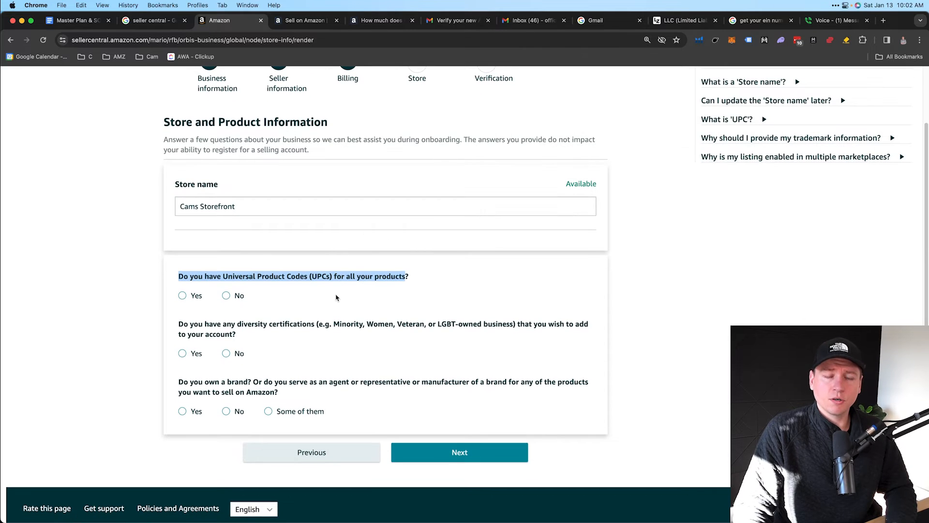
{"action": "left_click", "coordinate": [226, 296]}
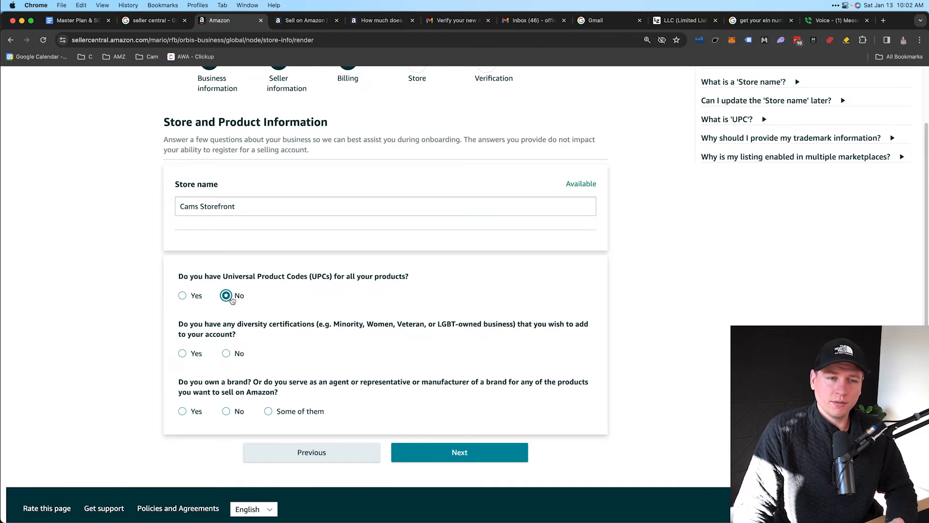
{"action": "scroll", "coordinate": [235, 301], "scroll_direction": "down", "scroll_amount": 1}
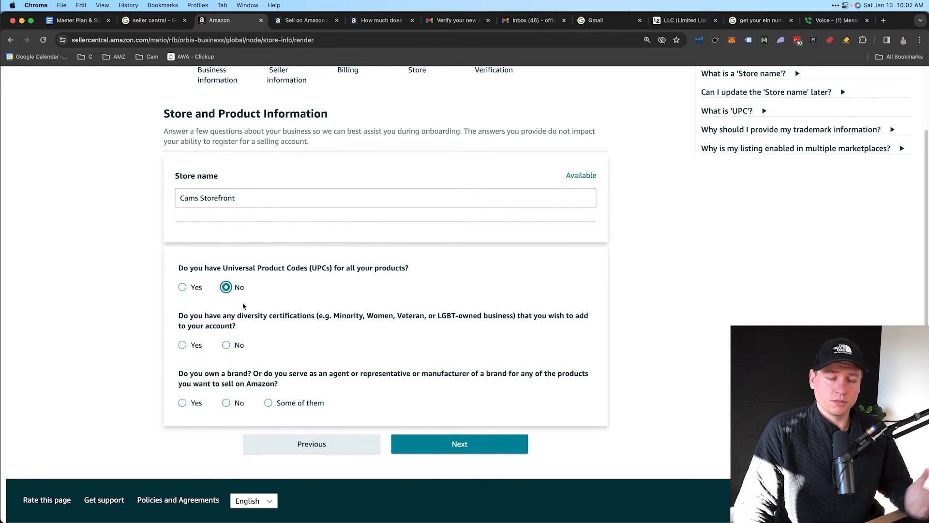
{"action": "left_click_drag", "start_coordinate": [178, 315], "coordinate": [315, 317]}
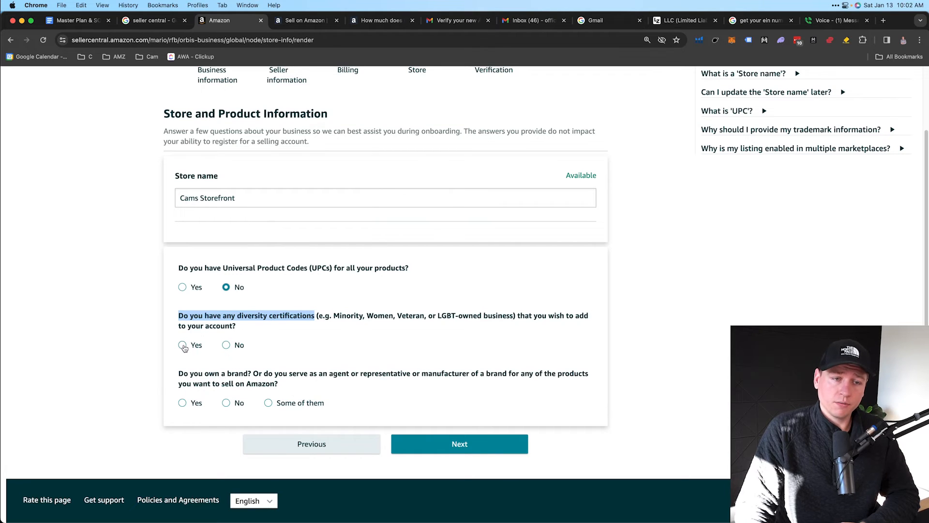
{"action": "left_click", "coordinate": [226, 346]}
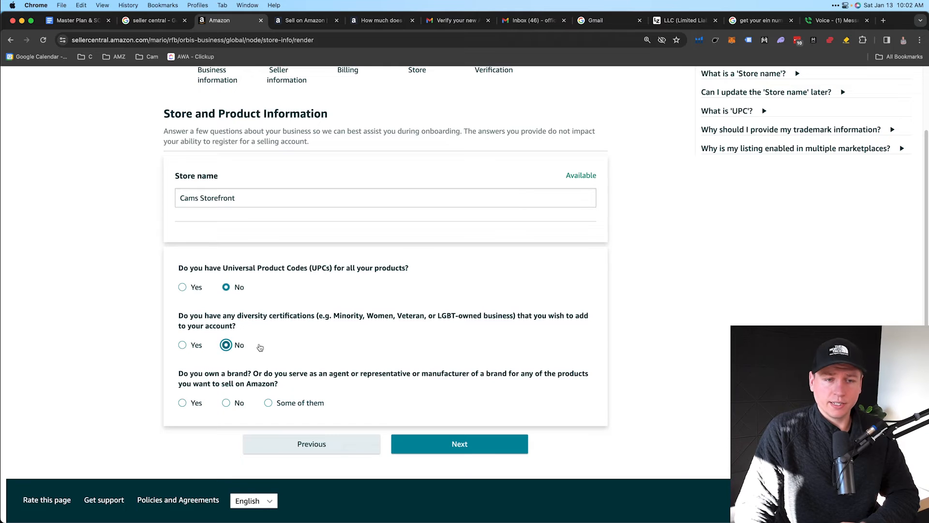
Answer No to owning or representing a brand, then submit the store answers
{"action": "left_click_drag", "start_coordinate": [179, 378], "coordinate": [238, 375]}
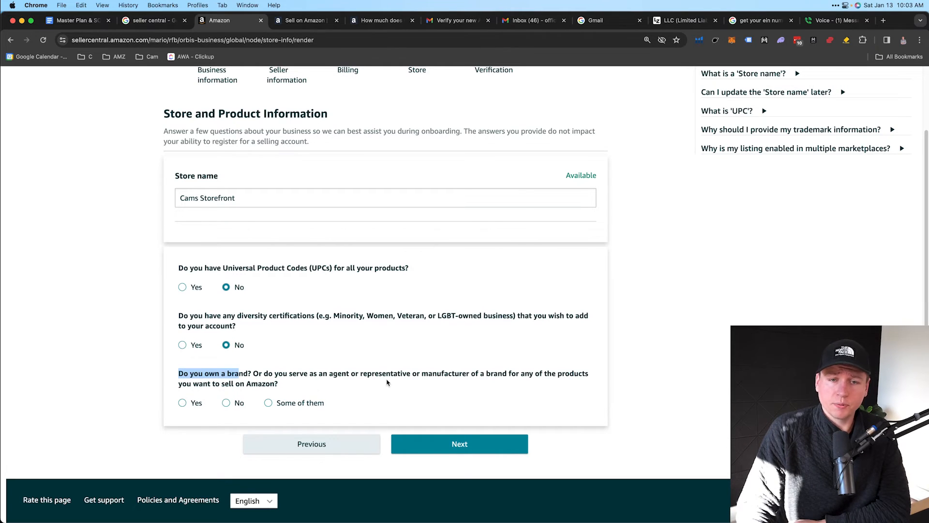
{"action": "left_click", "coordinate": [416, 374]}
{"action": "left_click_drag", "start_coordinate": [417, 374], "coordinate": [453, 374]}
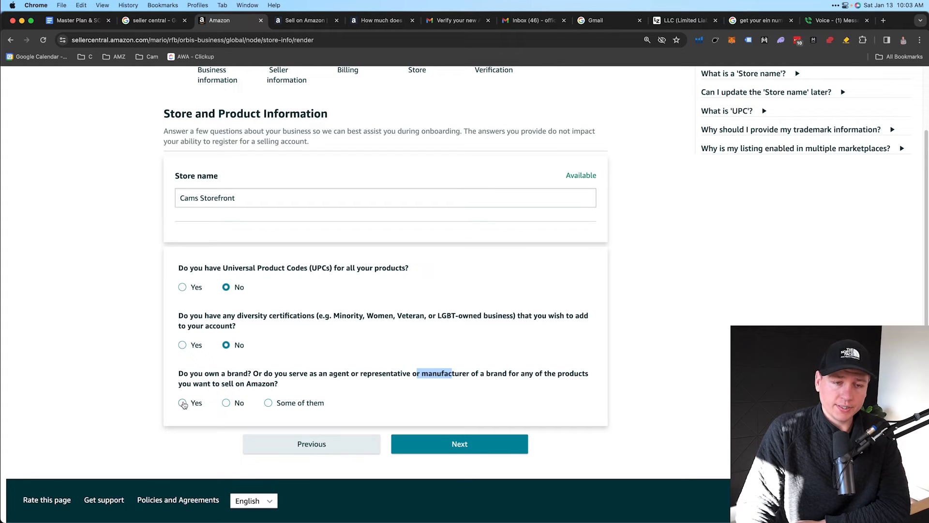
{"action": "left_click", "coordinate": [226, 404]}
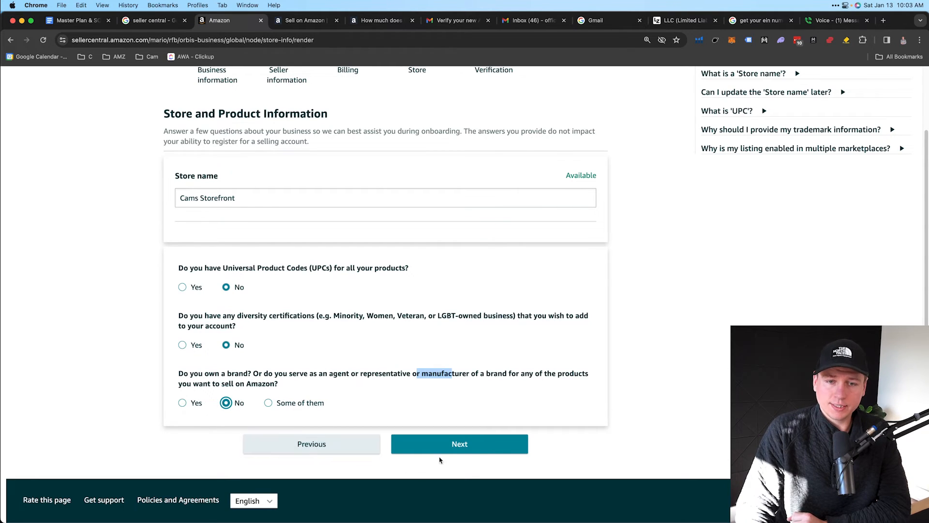
{"action": "left_click", "coordinate": [438, 449]}
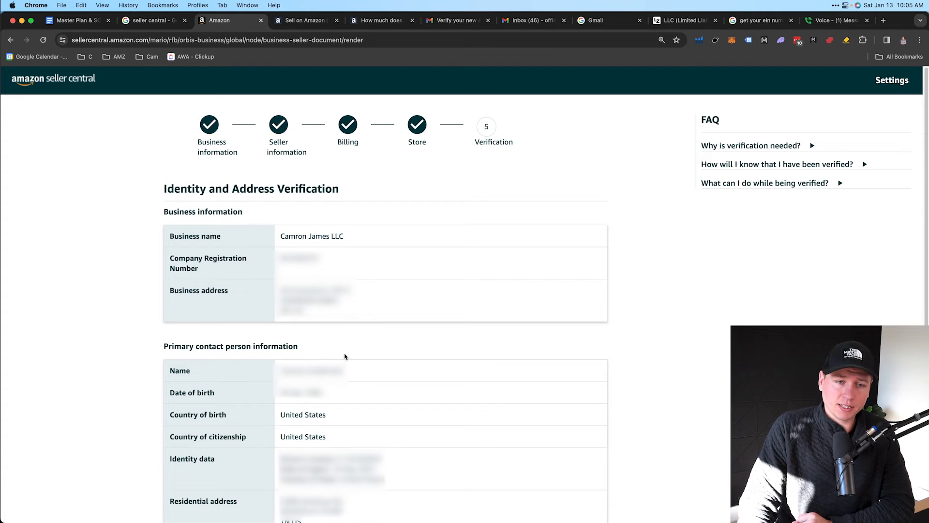
Scroll through the Identity and Address Verification page and highlight the Driving license label
{"action": "scroll", "coordinate": [344, 356], "scroll_direction": "down", "scroll_amount": 3}
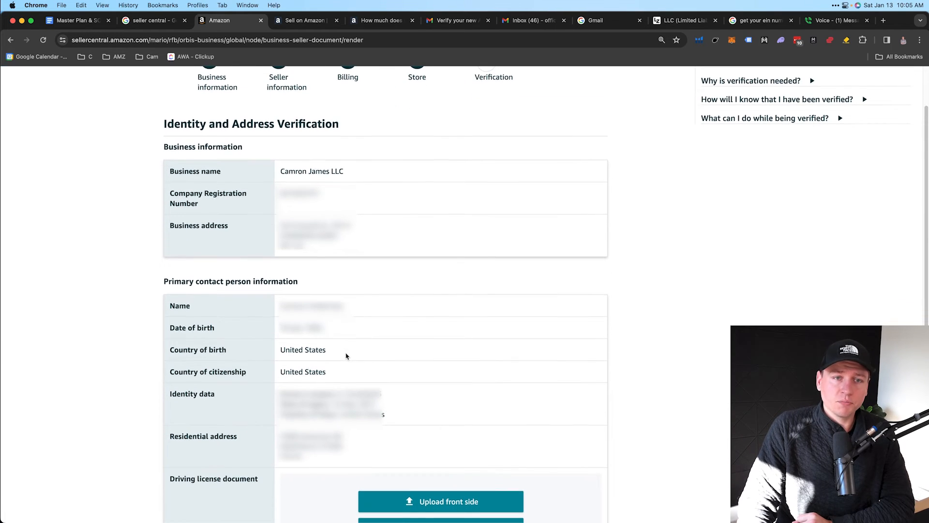
{"action": "scroll", "coordinate": [346, 356], "scroll_direction": "down", "scroll_amount": 1}
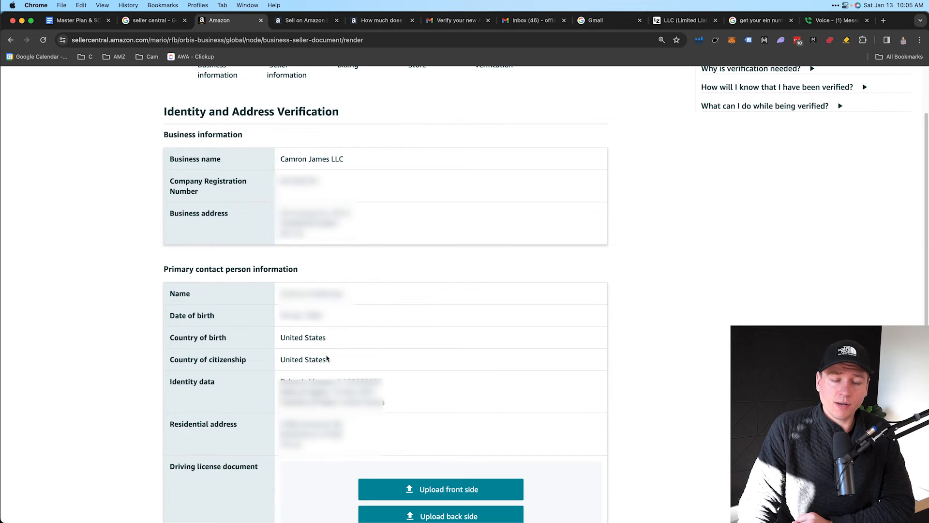
{"action": "scroll", "coordinate": [327, 358], "scroll_direction": "down", "scroll_amount": 10}
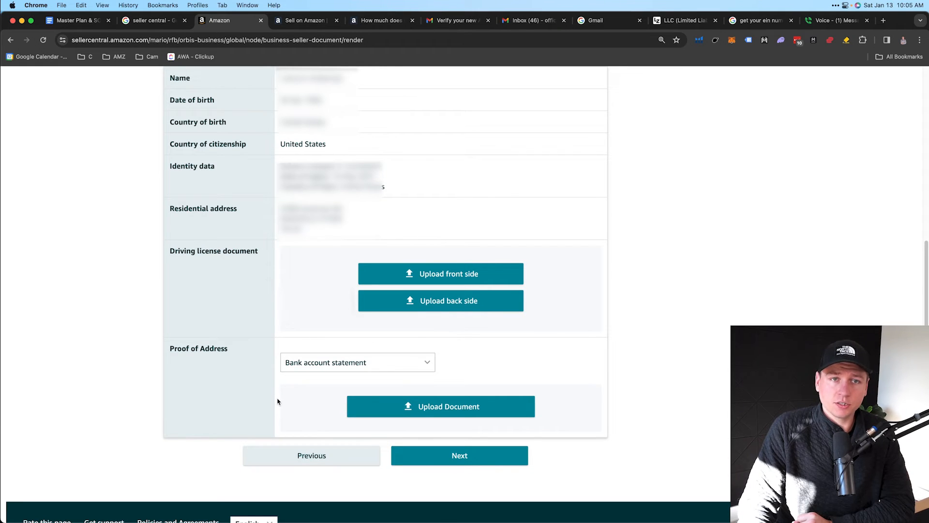
{"action": "scroll", "coordinate": [278, 401], "scroll_direction": "up", "scroll_amount": 11}
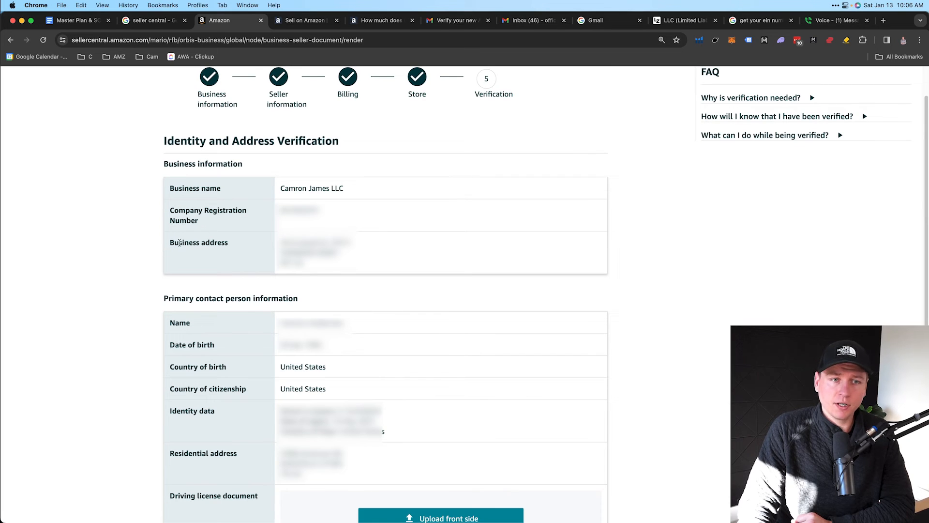
{"action": "scroll", "coordinate": [216, 328], "scroll_direction": "down", "scroll_amount": 7}
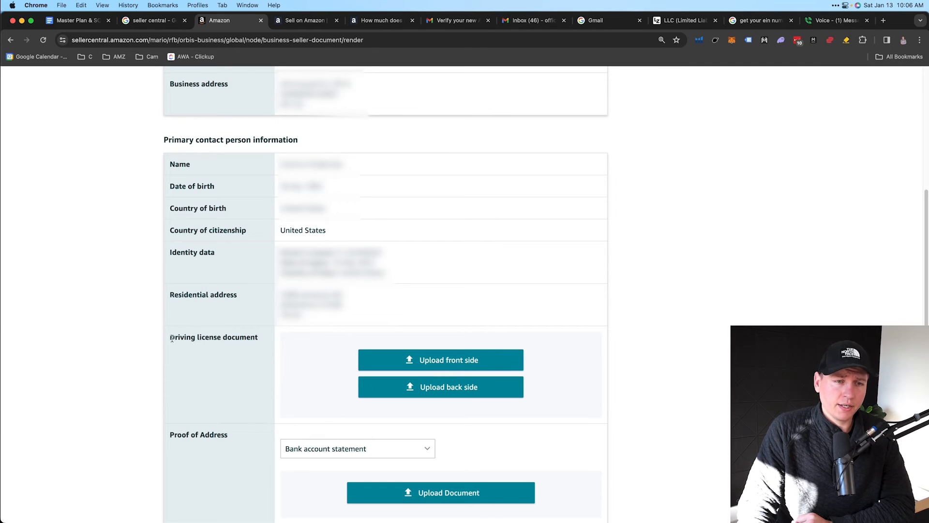
{"action": "left_click_drag", "start_coordinate": [171, 337], "coordinate": [258, 338]}
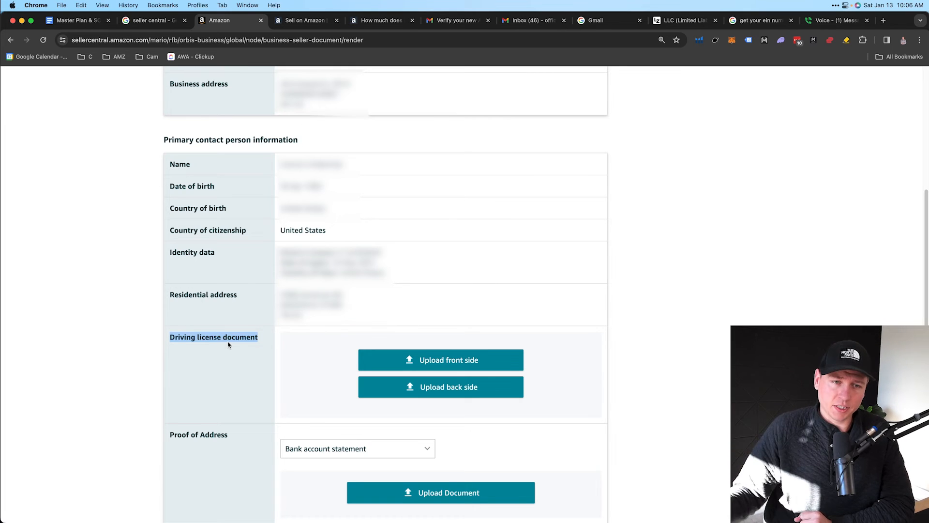
Start the driving licence front upload and review the accepted-language and notarised translation requirements
{"action": "left_click", "coordinate": [378, 364]}
{"action": "left_click_drag", "start_coordinate": [300, 187], "coordinate": [457, 216]}
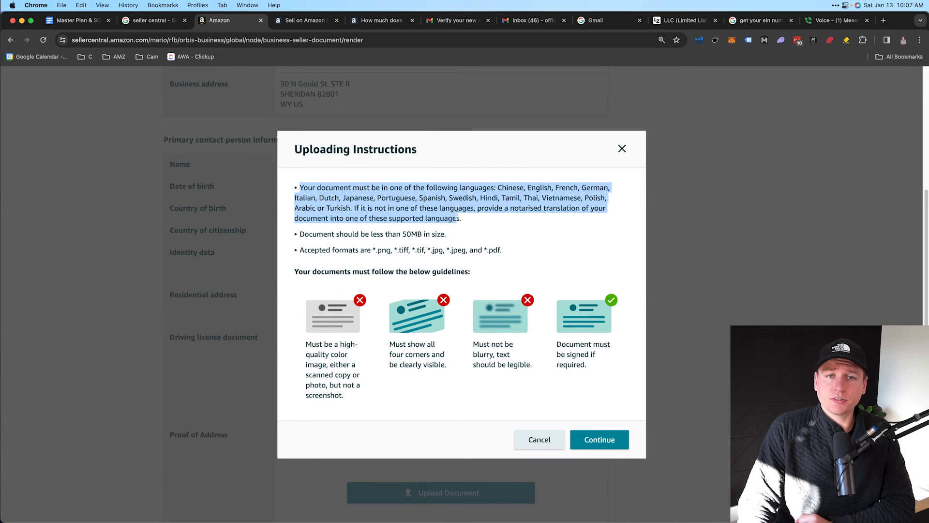
{"action": "left_click", "coordinate": [495, 189]}
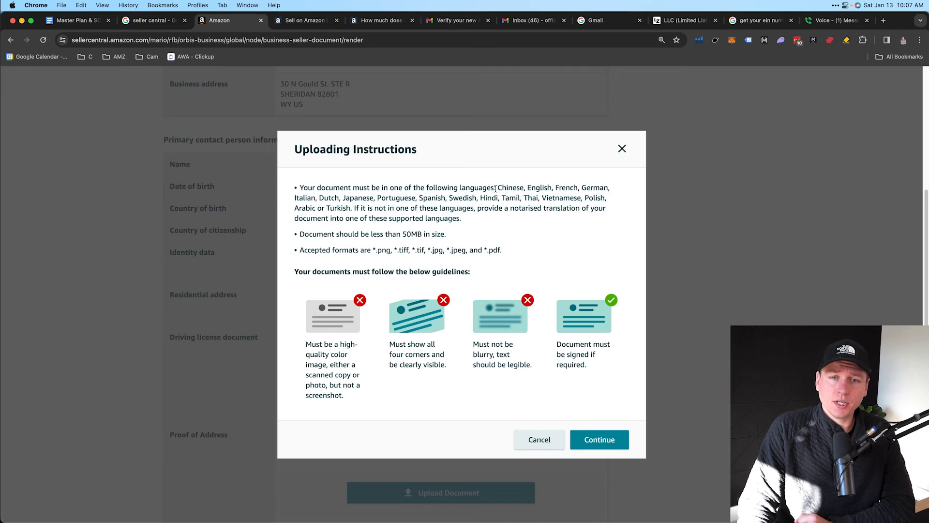
{"action": "left_click_drag", "start_coordinate": [495, 189], "coordinate": [466, 221]}
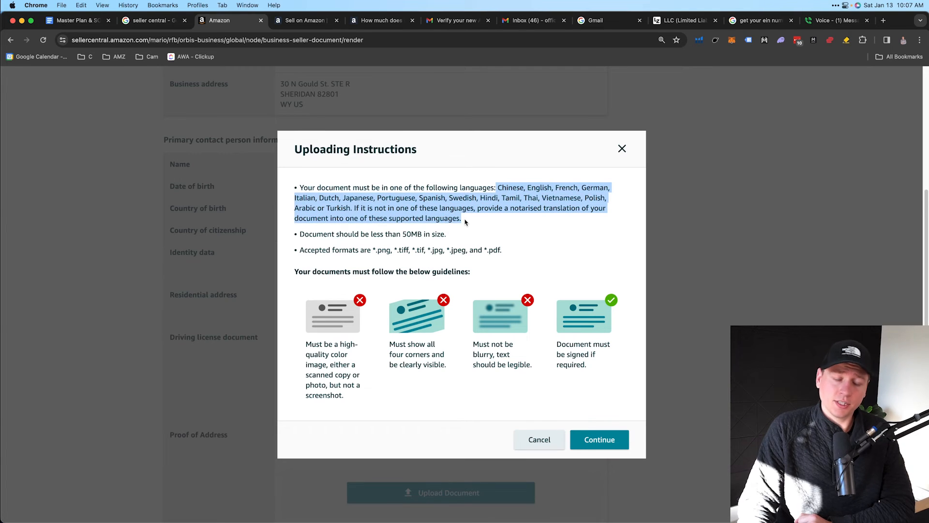
{"action": "left_click", "coordinate": [499, 188]}
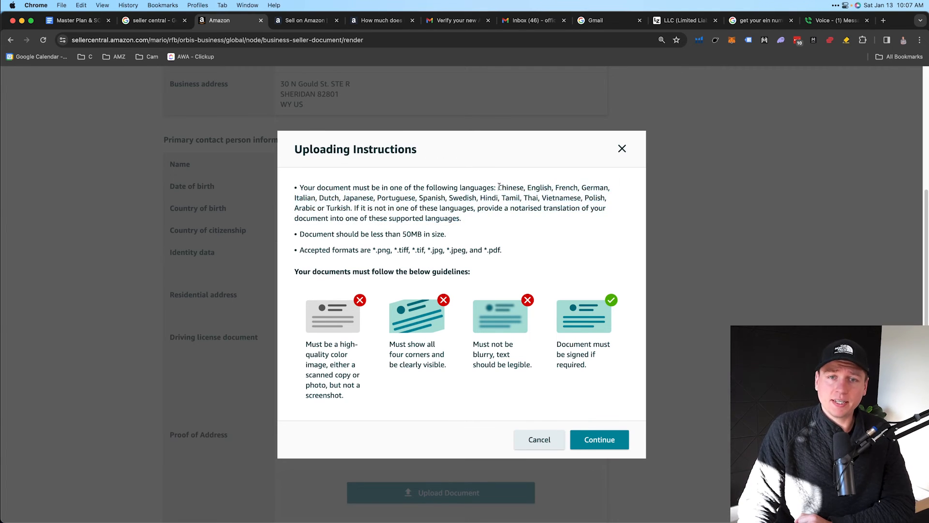
{"action": "left_click_drag", "start_coordinate": [499, 187], "coordinate": [429, 206]}
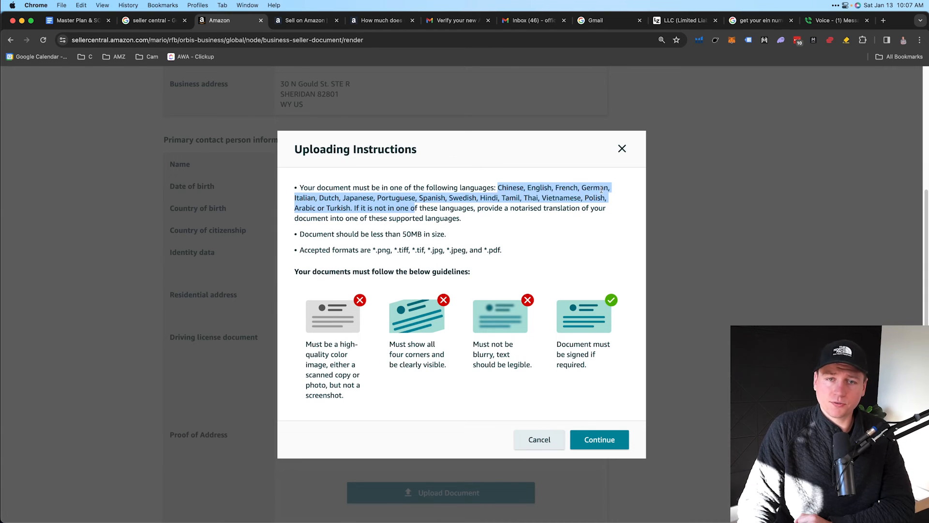
{"action": "left_click", "coordinate": [477, 210]}
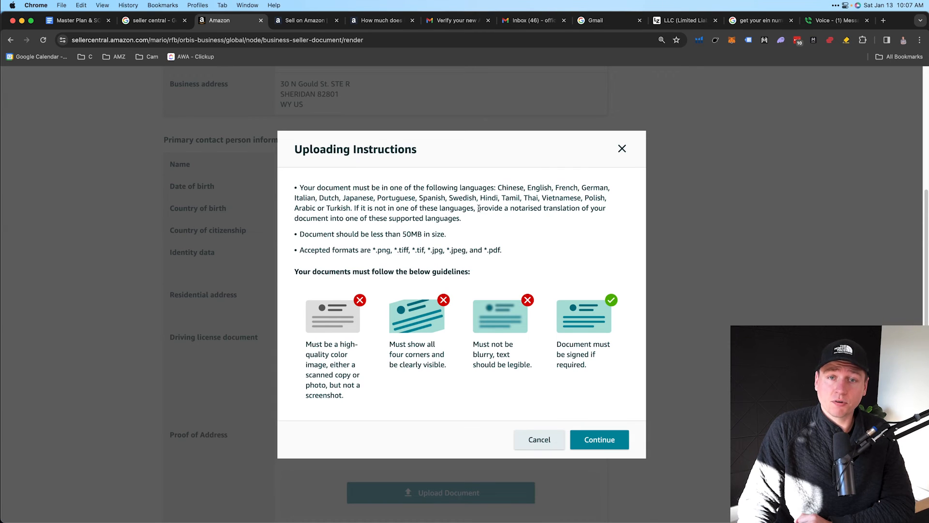
{"action": "left_click_drag", "start_coordinate": [477, 208], "coordinate": [593, 216]}
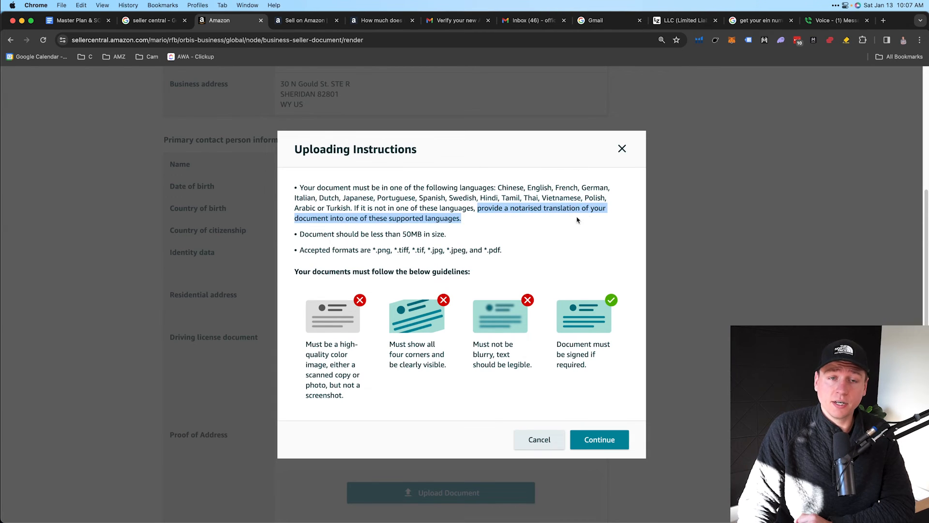
{"action": "left_click", "coordinate": [514, 209]}
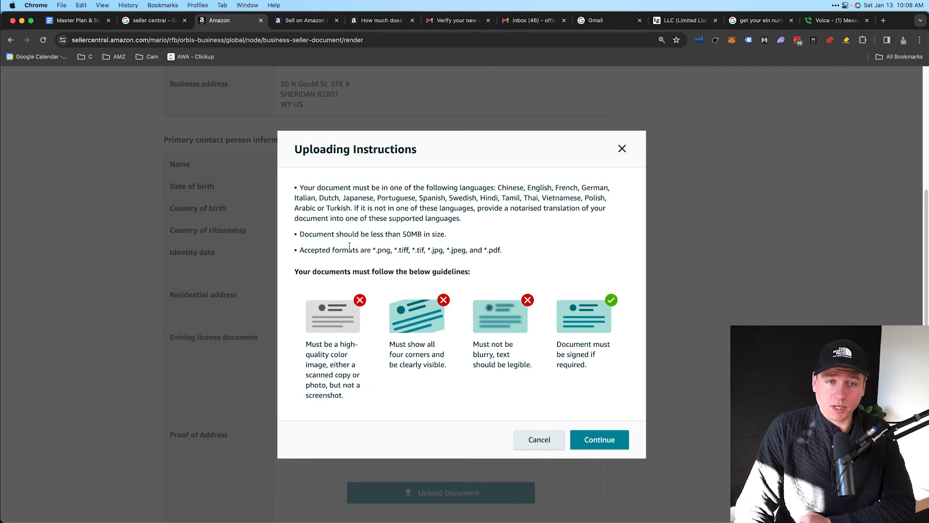
Check the 50MB file size limit and the accepted file formats line
{"action": "left_click_drag", "start_coordinate": [299, 234], "coordinate": [445, 231]}
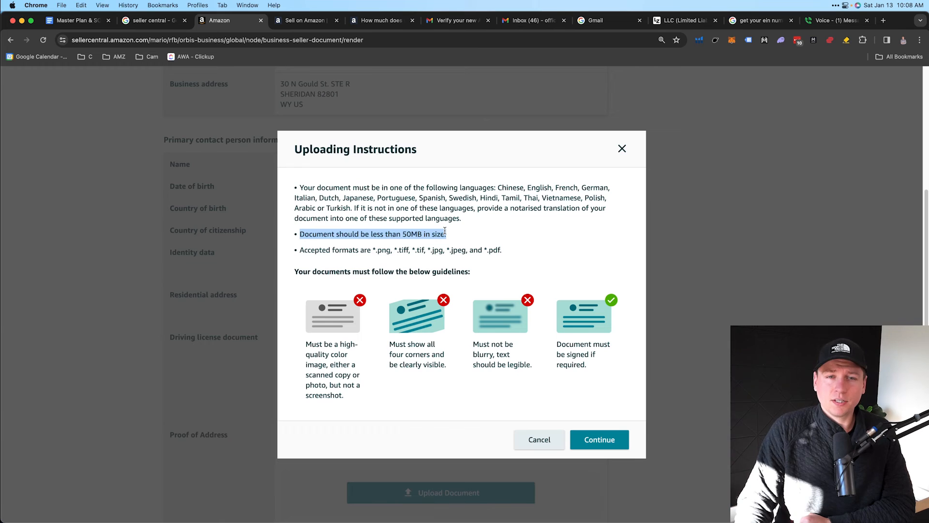
{"action": "left_click_drag", "start_coordinate": [445, 232], "coordinate": [304, 229]}
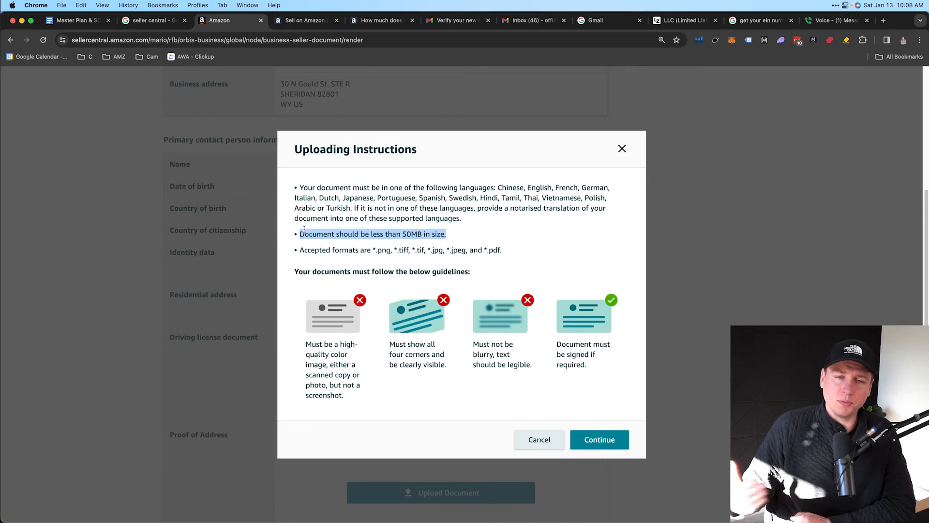
{"action": "left_click", "coordinate": [371, 235]}
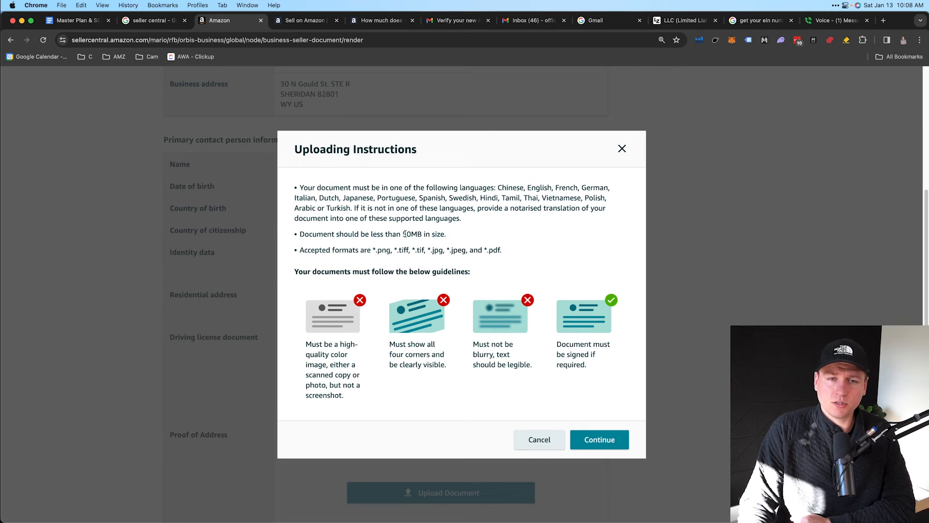
{"action": "left_click_drag", "start_coordinate": [407, 235], "coordinate": [415, 236]}
{"action": "left_click_drag", "start_coordinate": [298, 249], "coordinate": [361, 250]}
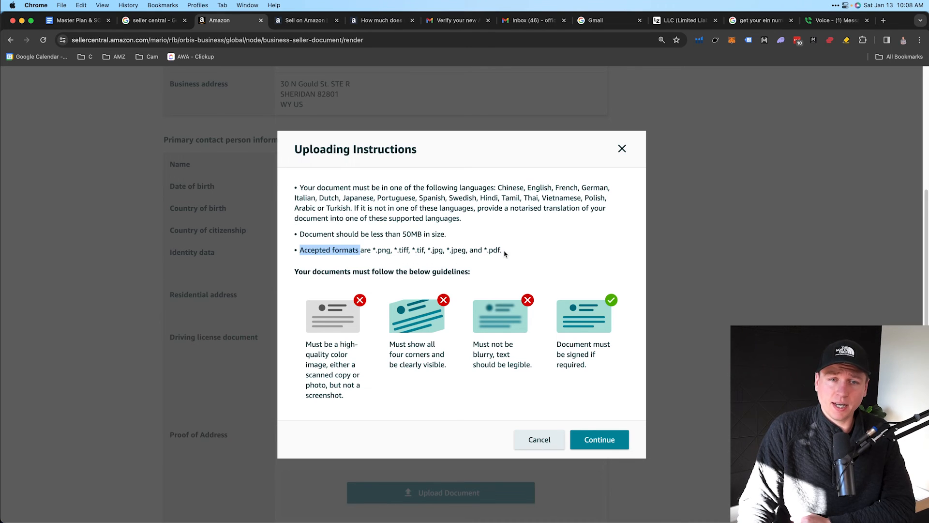
{"action": "left_click_drag", "start_coordinate": [506, 253], "coordinate": [372, 250]}
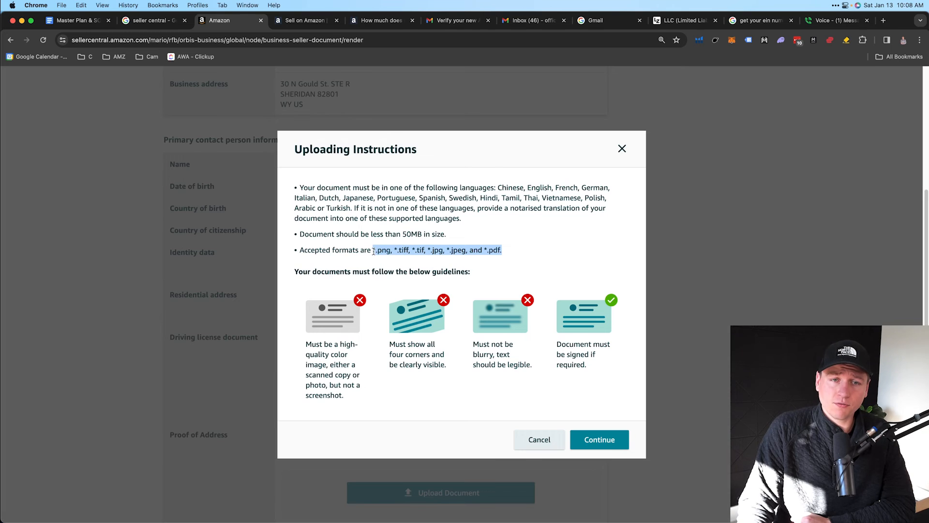
{"action": "left_click", "coordinate": [486, 257]}
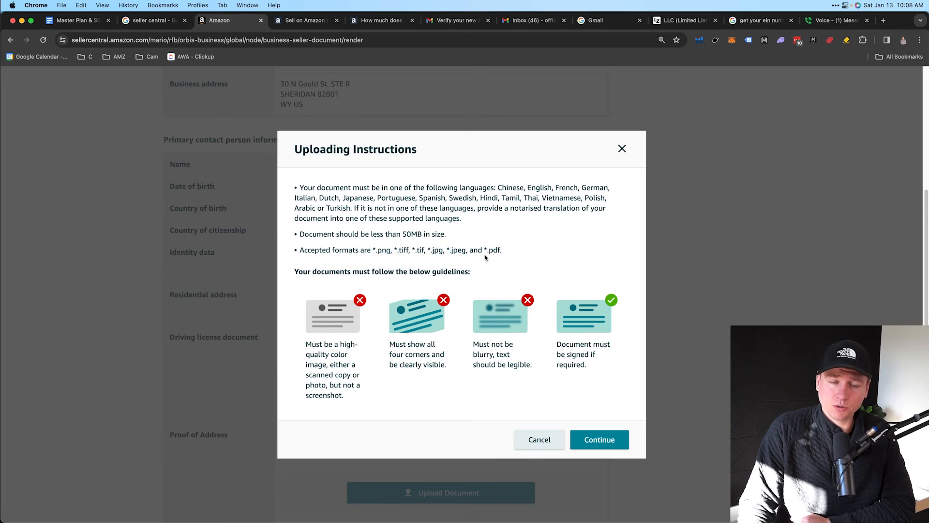
Review accepted formats (*.png to *.pdf) and image-quality guidelines, then continue to Review and upload documents
{"action": "left_click_drag", "start_coordinate": [486, 250], "coordinate": [505, 251]}
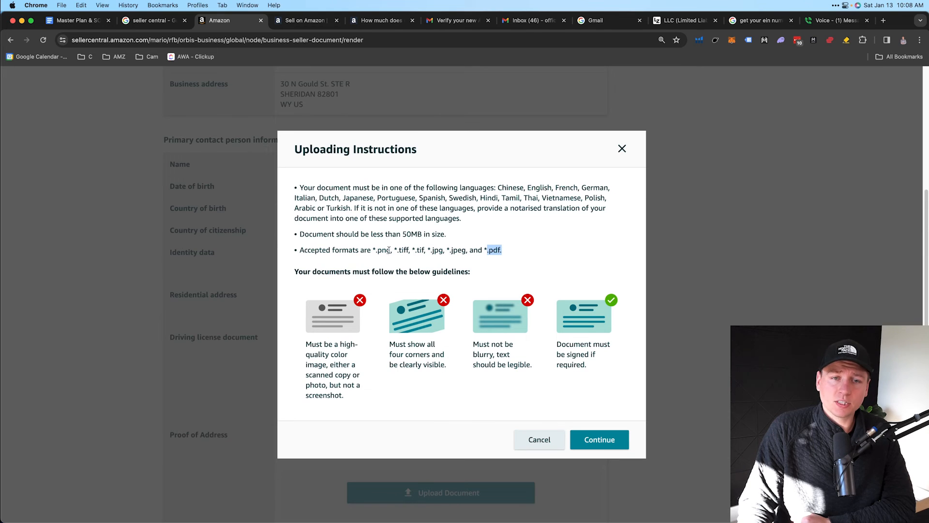
{"action": "left_click_drag", "start_coordinate": [377, 250], "coordinate": [505, 254]}
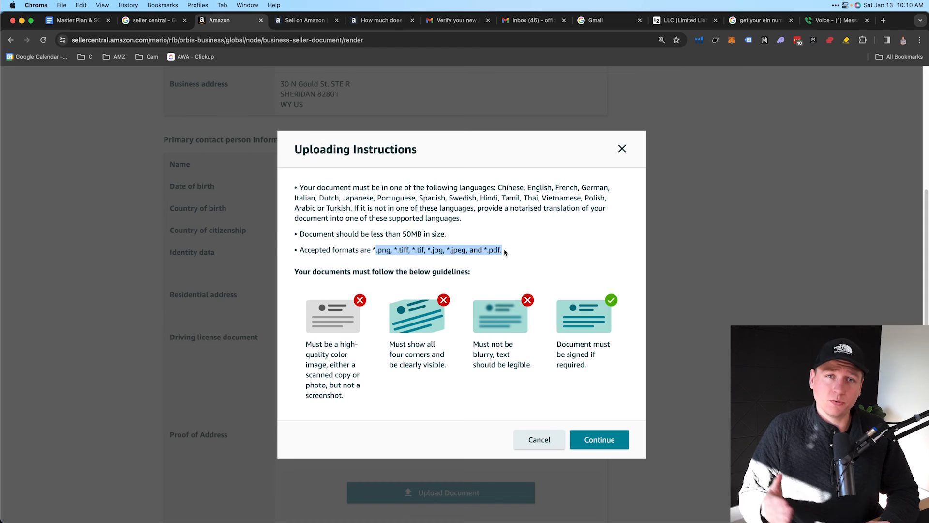
{"action": "left_click_drag", "start_coordinate": [307, 345], "coordinate": [356, 401]}
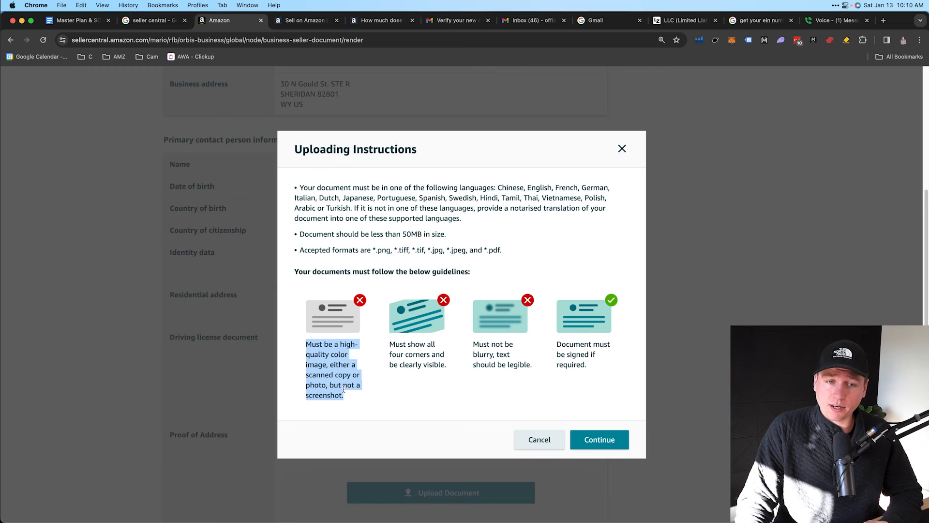
{"action": "left_click_drag", "start_coordinate": [332, 385], "coordinate": [353, 396]}
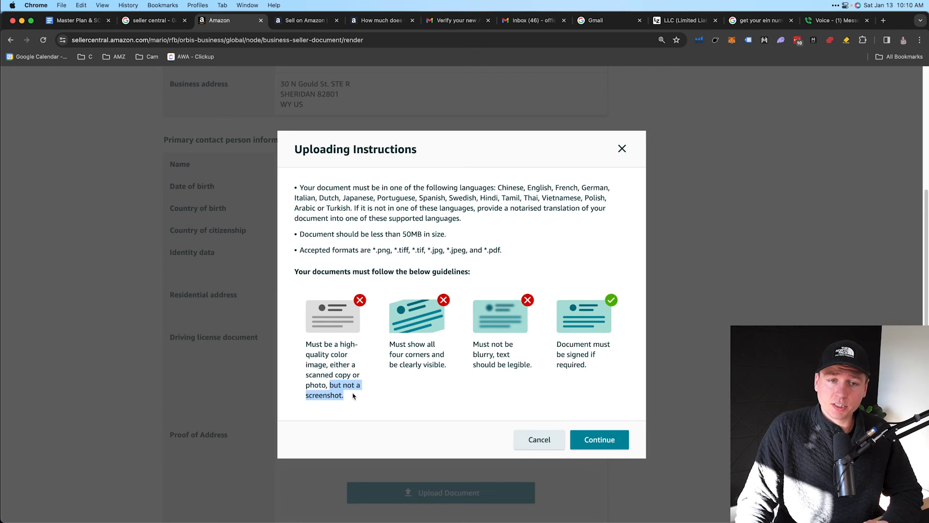
{"action": "left_click_drag", "start_coordinate": [306, 375], "coordinate": [346, 375]}
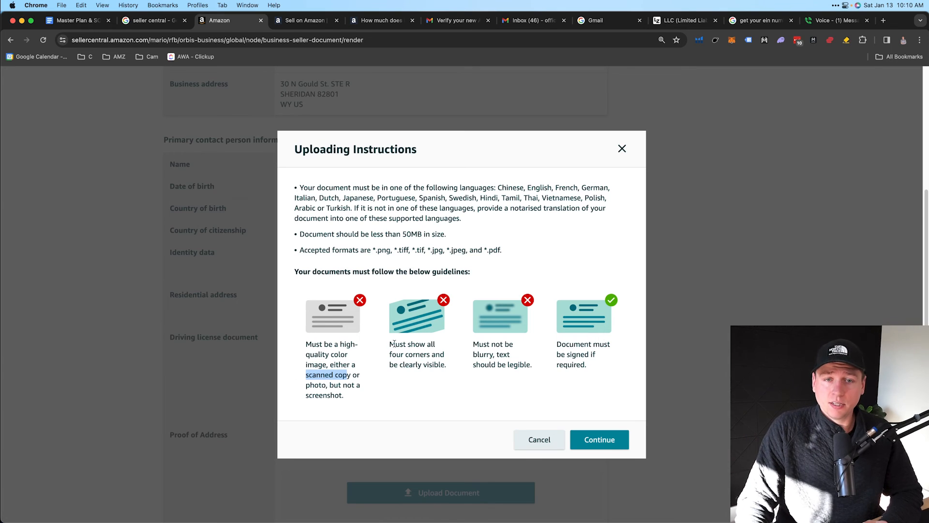
{"action": "left_click_drag", "start_coordinate": [390, 345], "coordinate": [599, 365]}
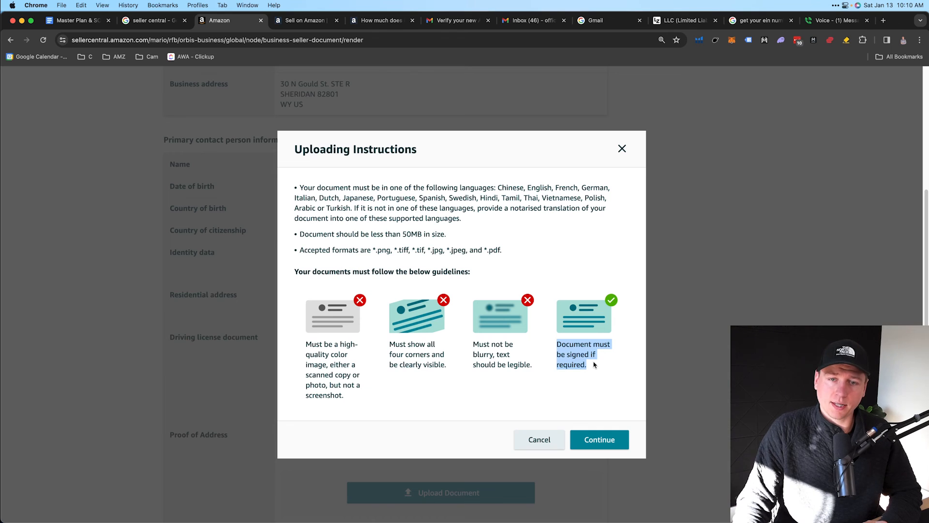
{"action": "left_click", "coordinate": [593, 440]}
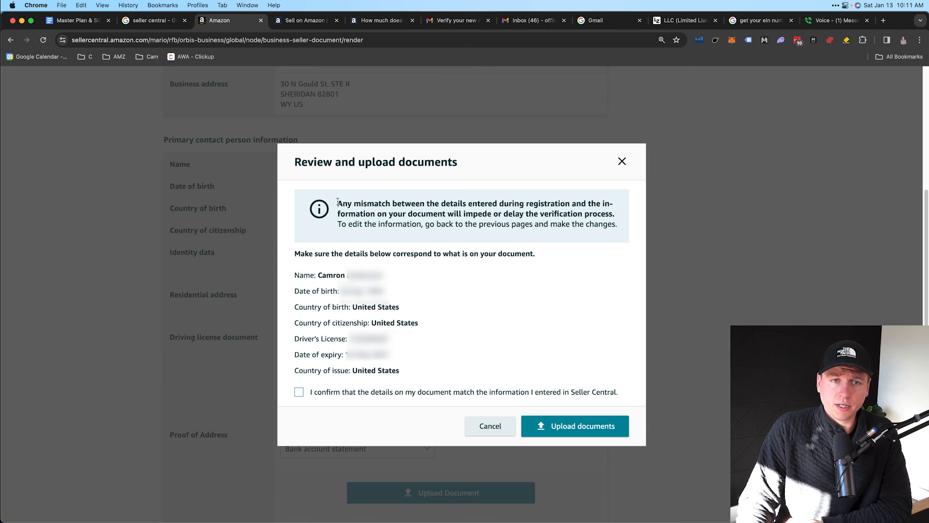
Review the warning that mismatched registration details delay verification, then continue to the document upload section
{"action": "left_click_drag", "start_coordinate": [337, 202], "coordinate": [616, 221]}
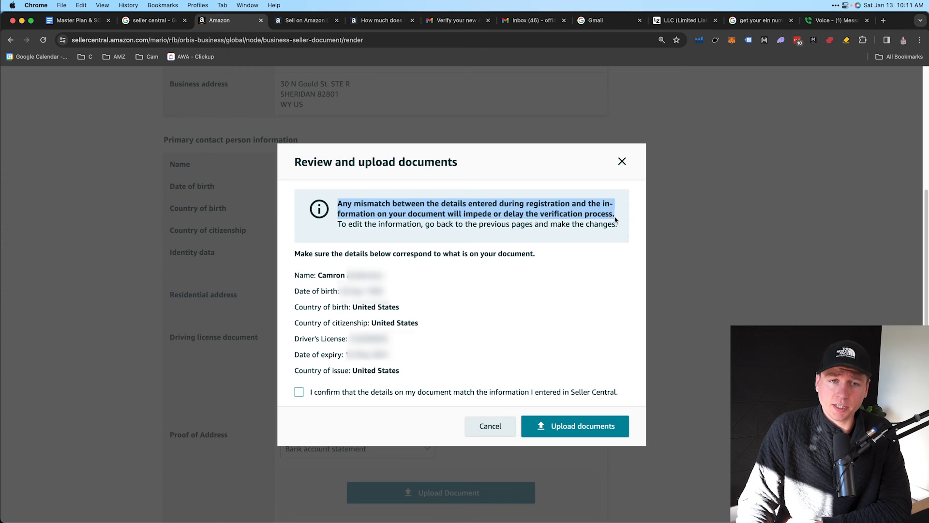
{"action": "left_click", "coordinate": [383, 225]}
{"action": "left_click_drag", "start_coordinate": [338, 206], "coordinate": [619, 230]}
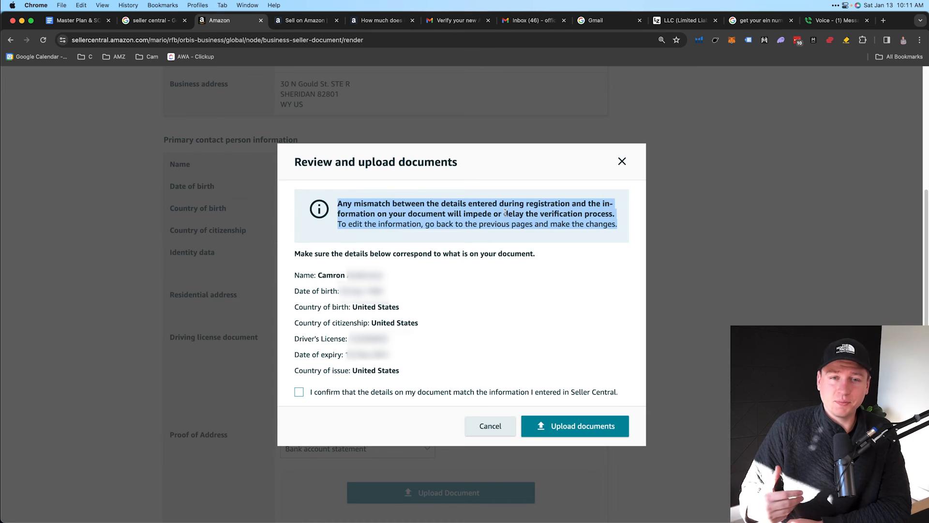
{"action": "left_click", "coordinate": [427, 217]}
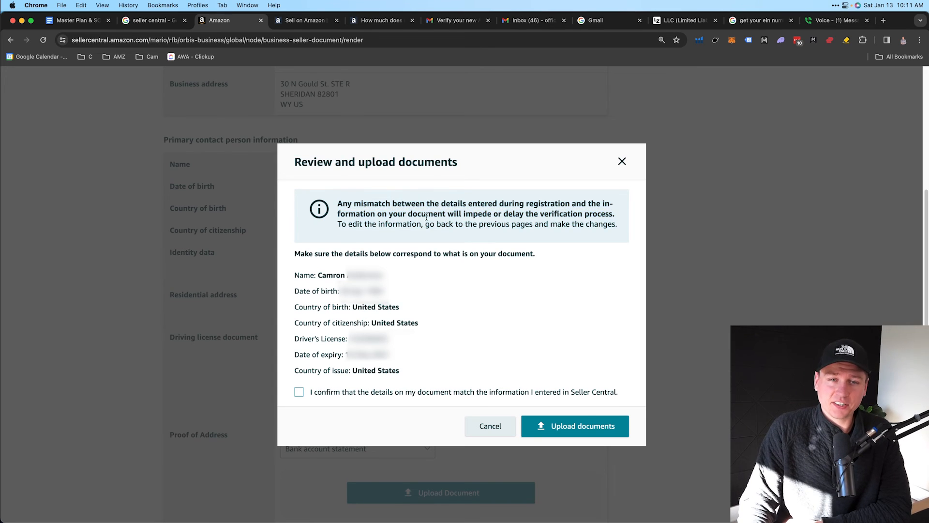
{"action": "left_click_drag", "start_coordinate": [338, 204], "coordinate": [619, 220]}
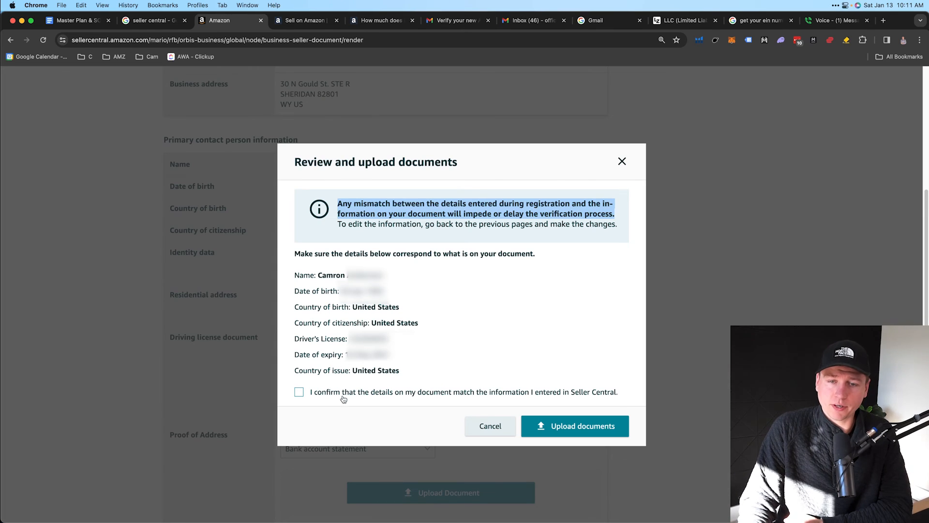
{"action": "left_click", "coordinate": [564, 429]}
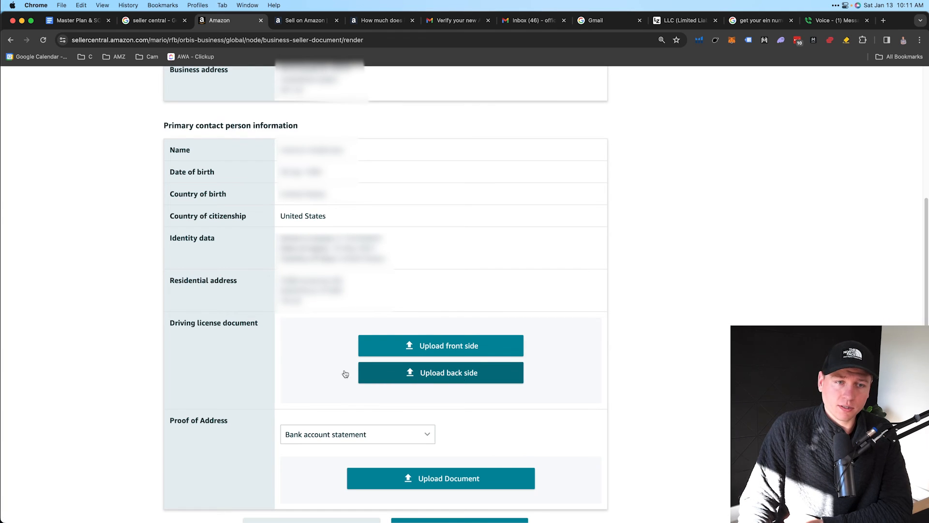
Check the Driving license and Proof of Address labels, keep Bank account statement, and open its uploading instructions
{"action": "left_click_drag", "start_coordinate": [168, 323], "coordinate": [252, 327]}
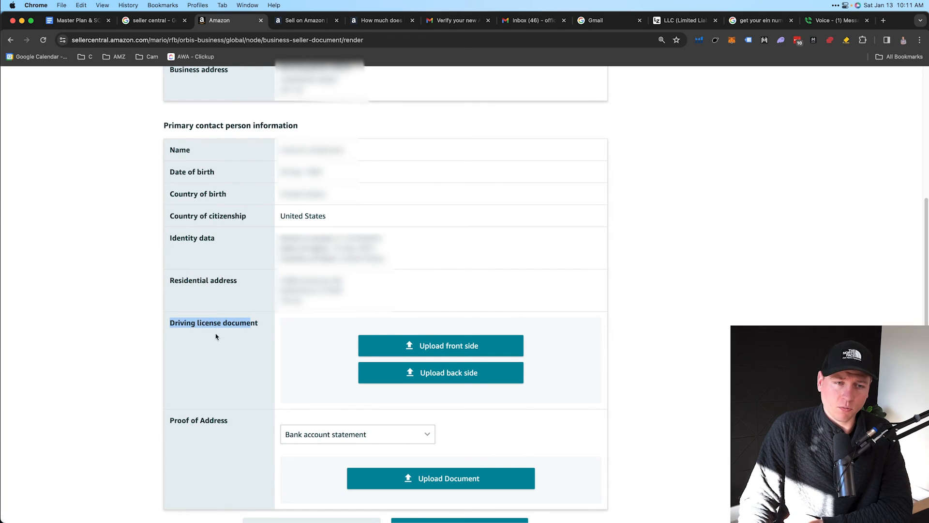
{"action": "left_click", "coordinate": [207, 427]}
{"action": "left_click_drag", "start_coordinate": [171, 418], "coordinate": [232, 421]}
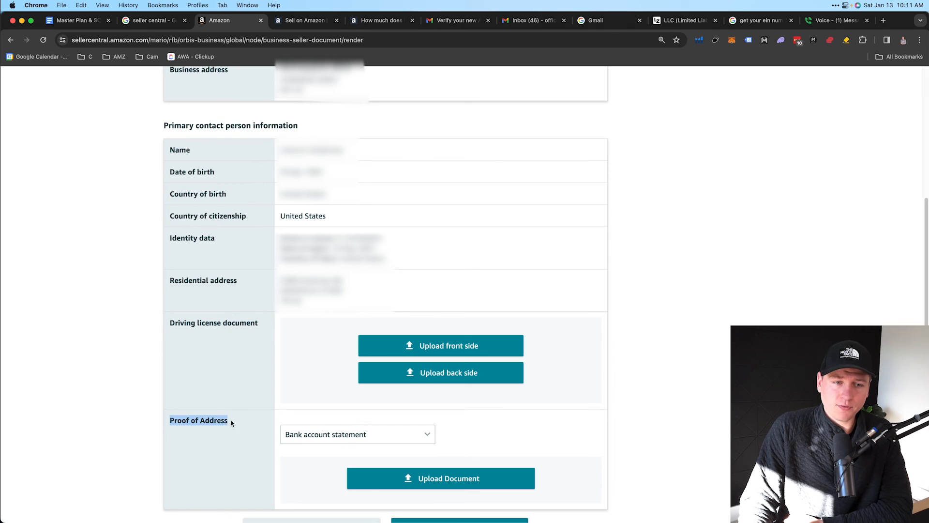
{"action": "left_click", "coordinate": [326, 439]}
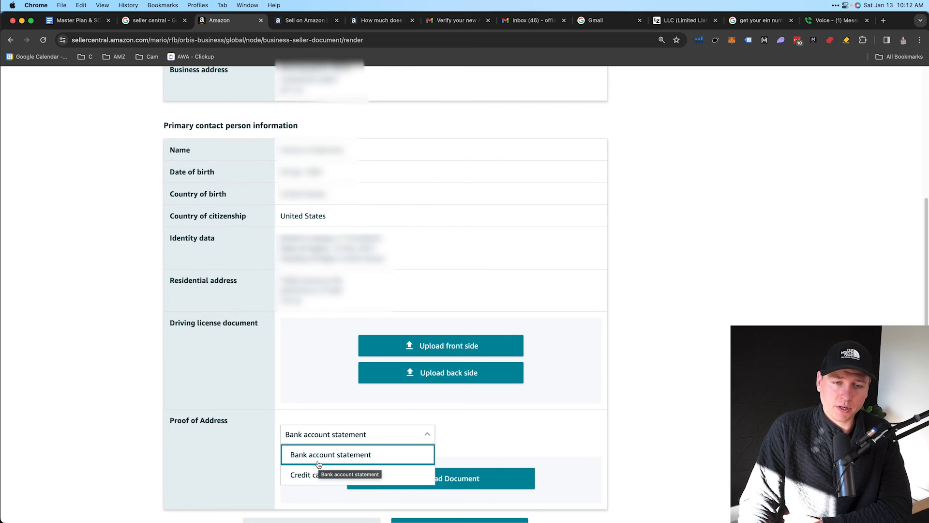
{"action": "left_click", "coordinate": [256, 451]}
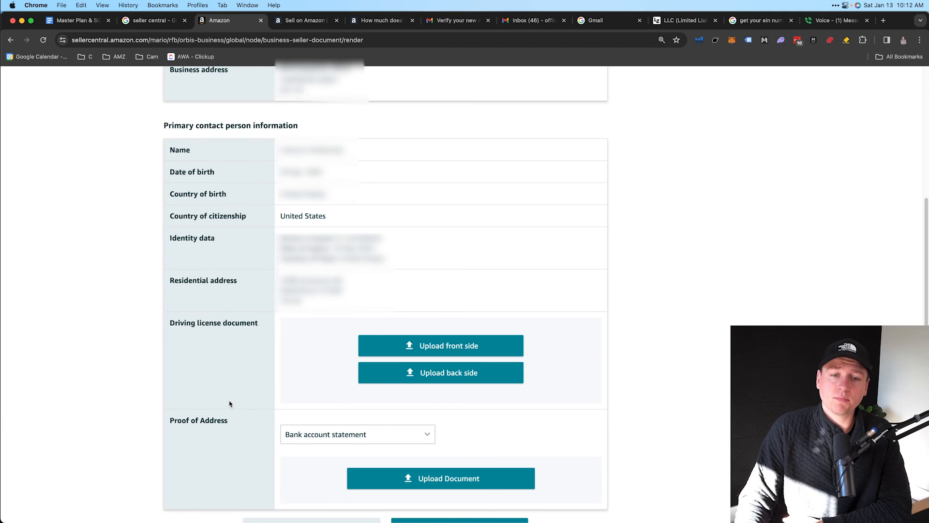
{"action": "left_click", "coordinate": [392, 481]}
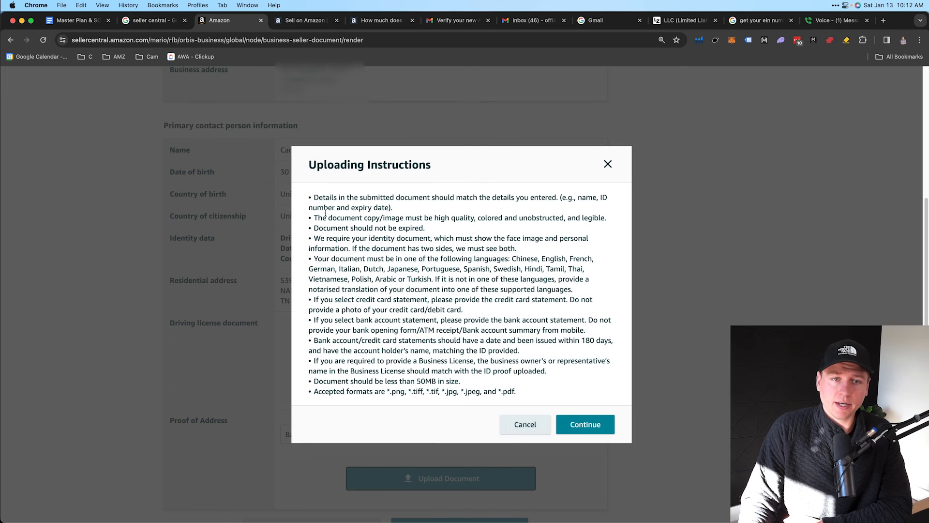
{"action": "left_click_drag", "start_coordinate": [315, 199], "coordinate": [513, 389]}
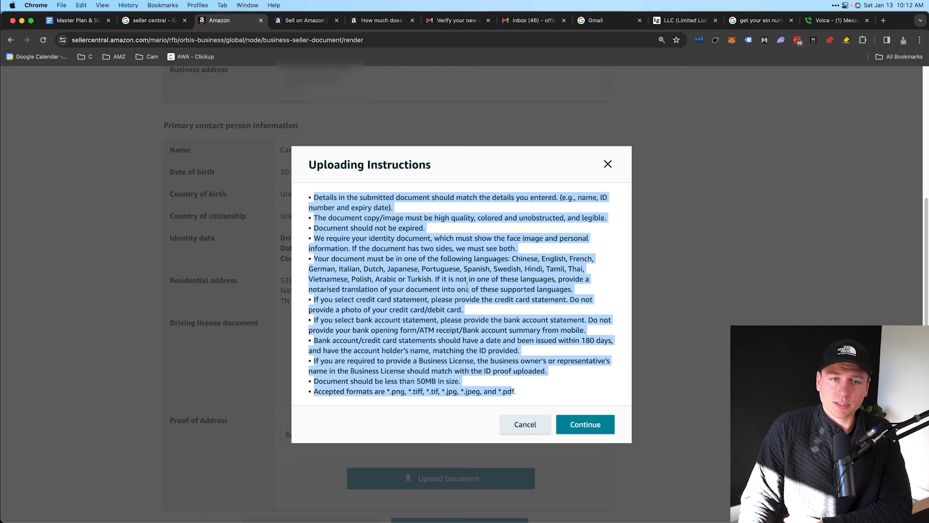
{"action": "left_click", "coordinate": [394, 247]}
{"action": "left_click_drag", "start_coordinate": [314, 197], "coordinate": [550, 394]}
{"action": "left_click", "coordinate": [548, 393]}
{"action": "left_click_drag", "start_coordinate": [314, 198], "coordinate": [518, 392]}
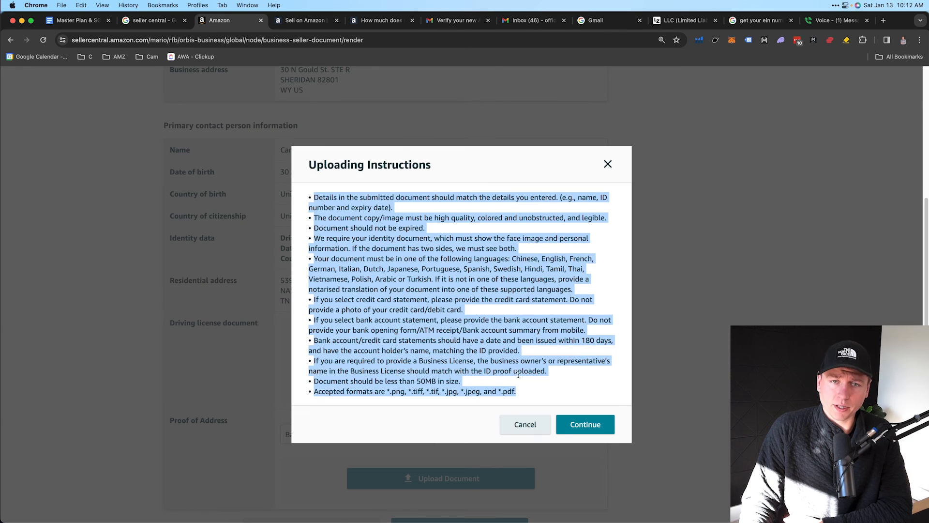
{"action": "left_click", "coordinate": [518, 374]}
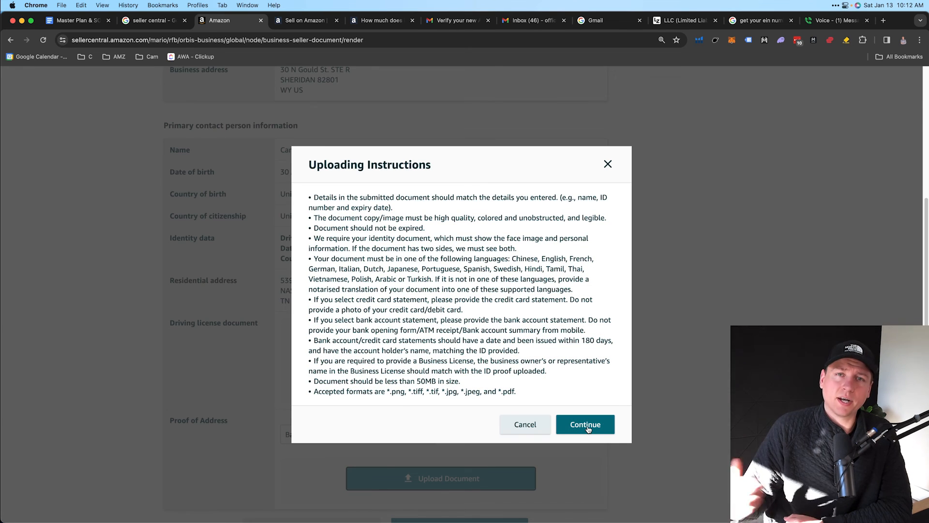